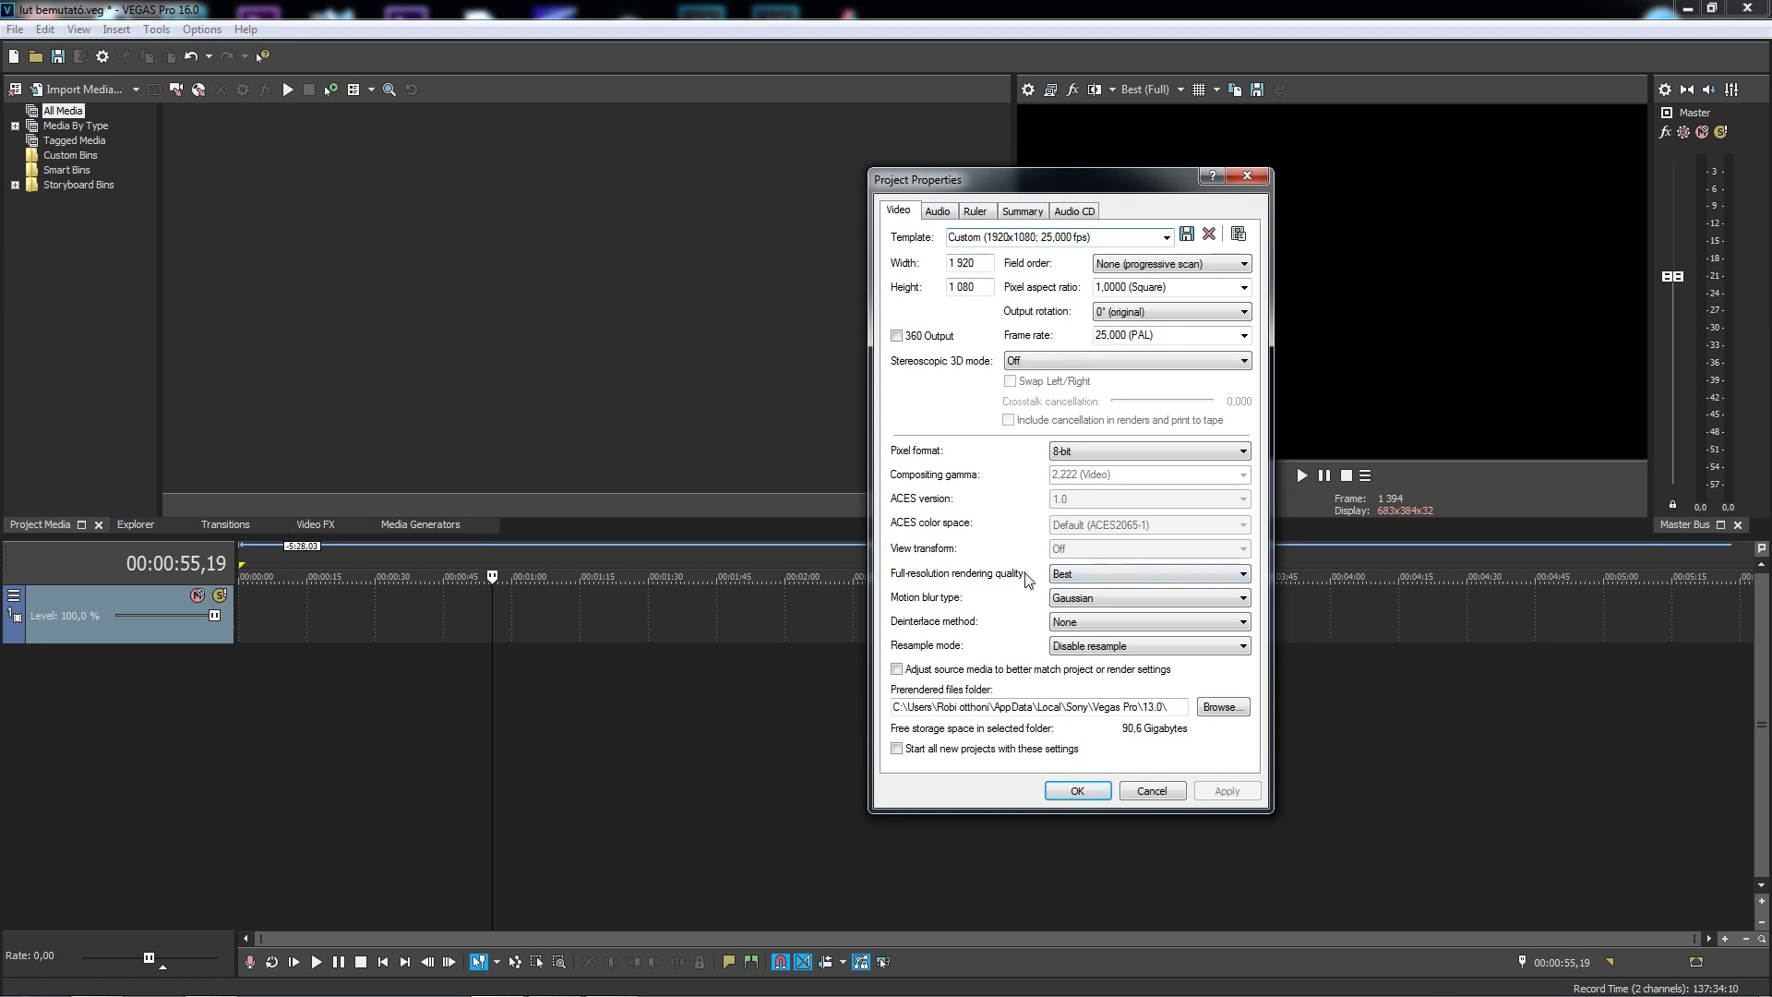
# Examine the full-resolution rendering quality and resample mode options in the project properties, and close the dialog without changes
pyautogui.click(1078, 573)
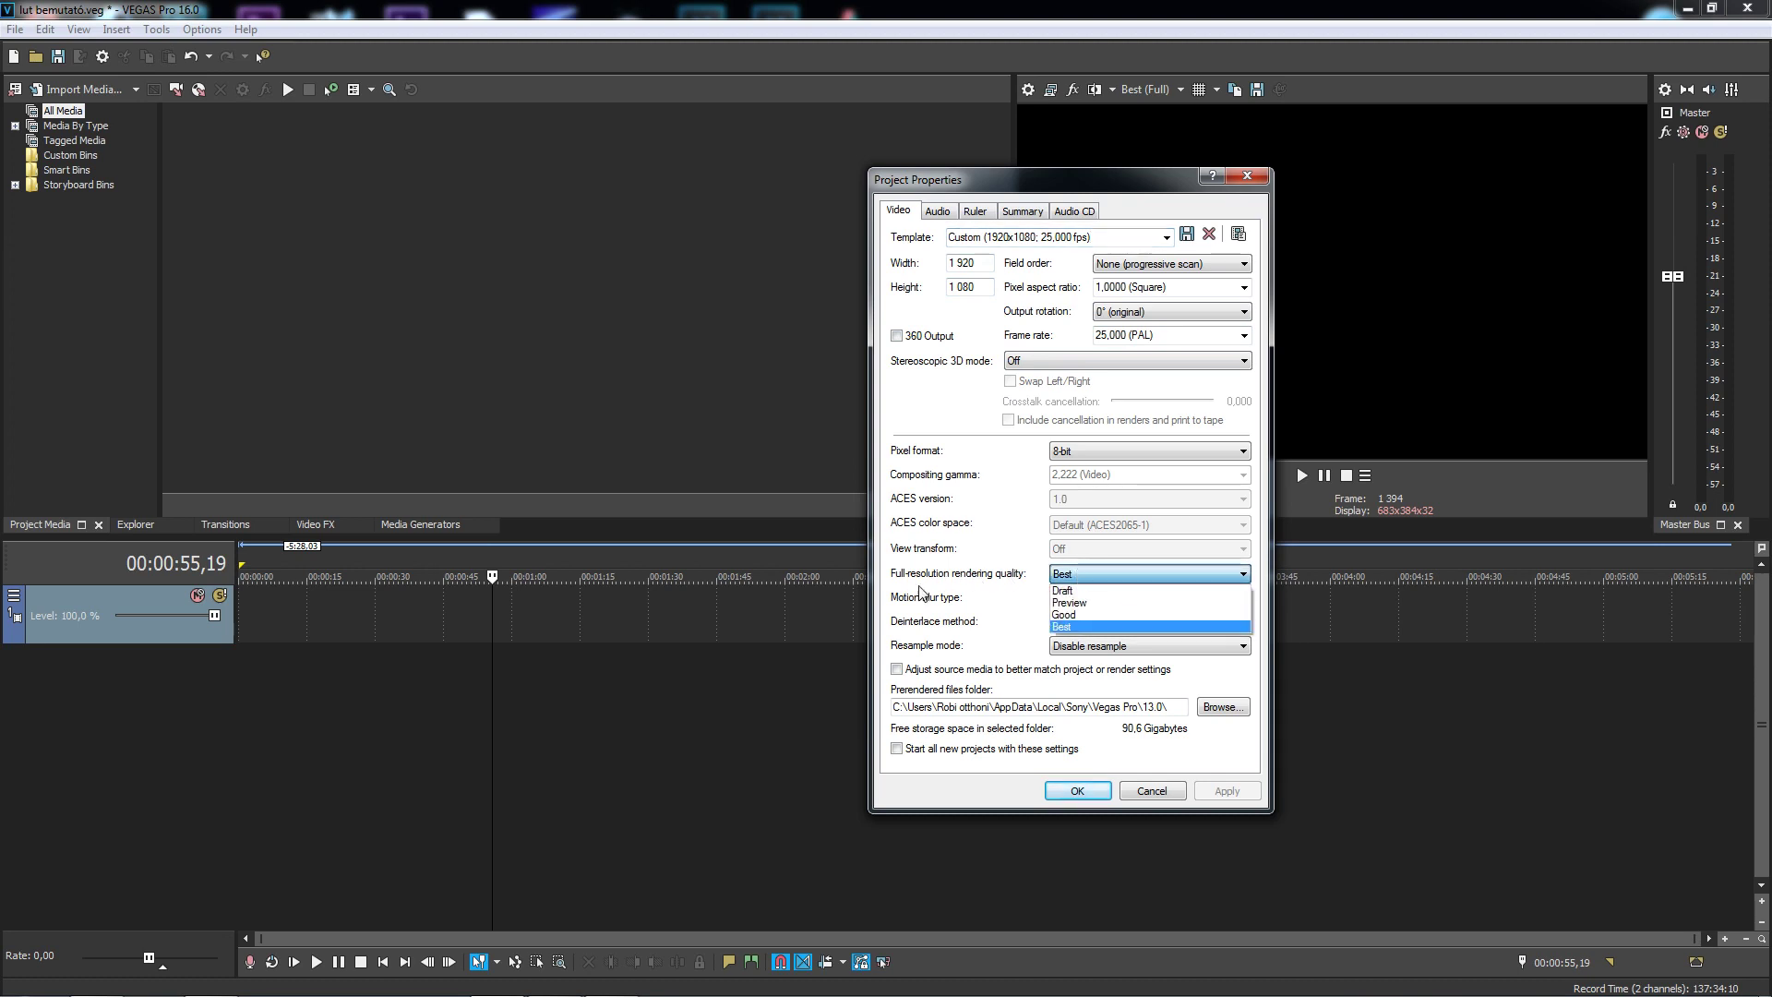
pyautogui.click(1070, 578)
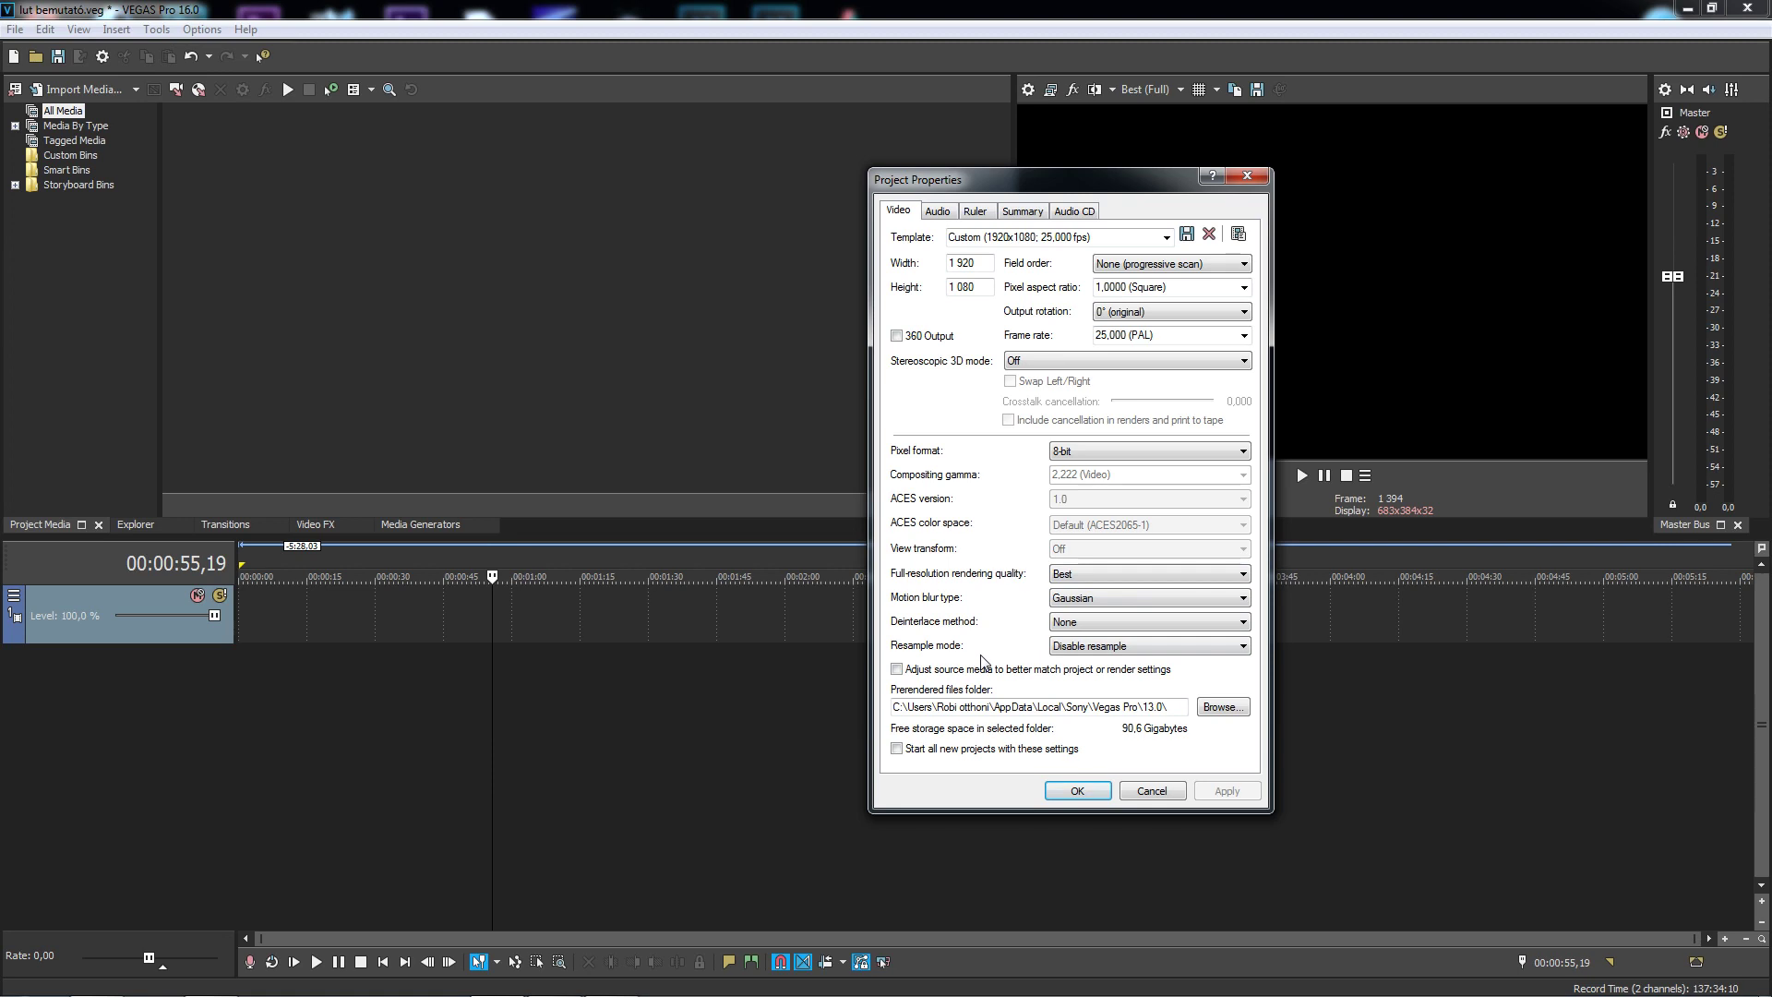
pyautogui.click(1113, 650)
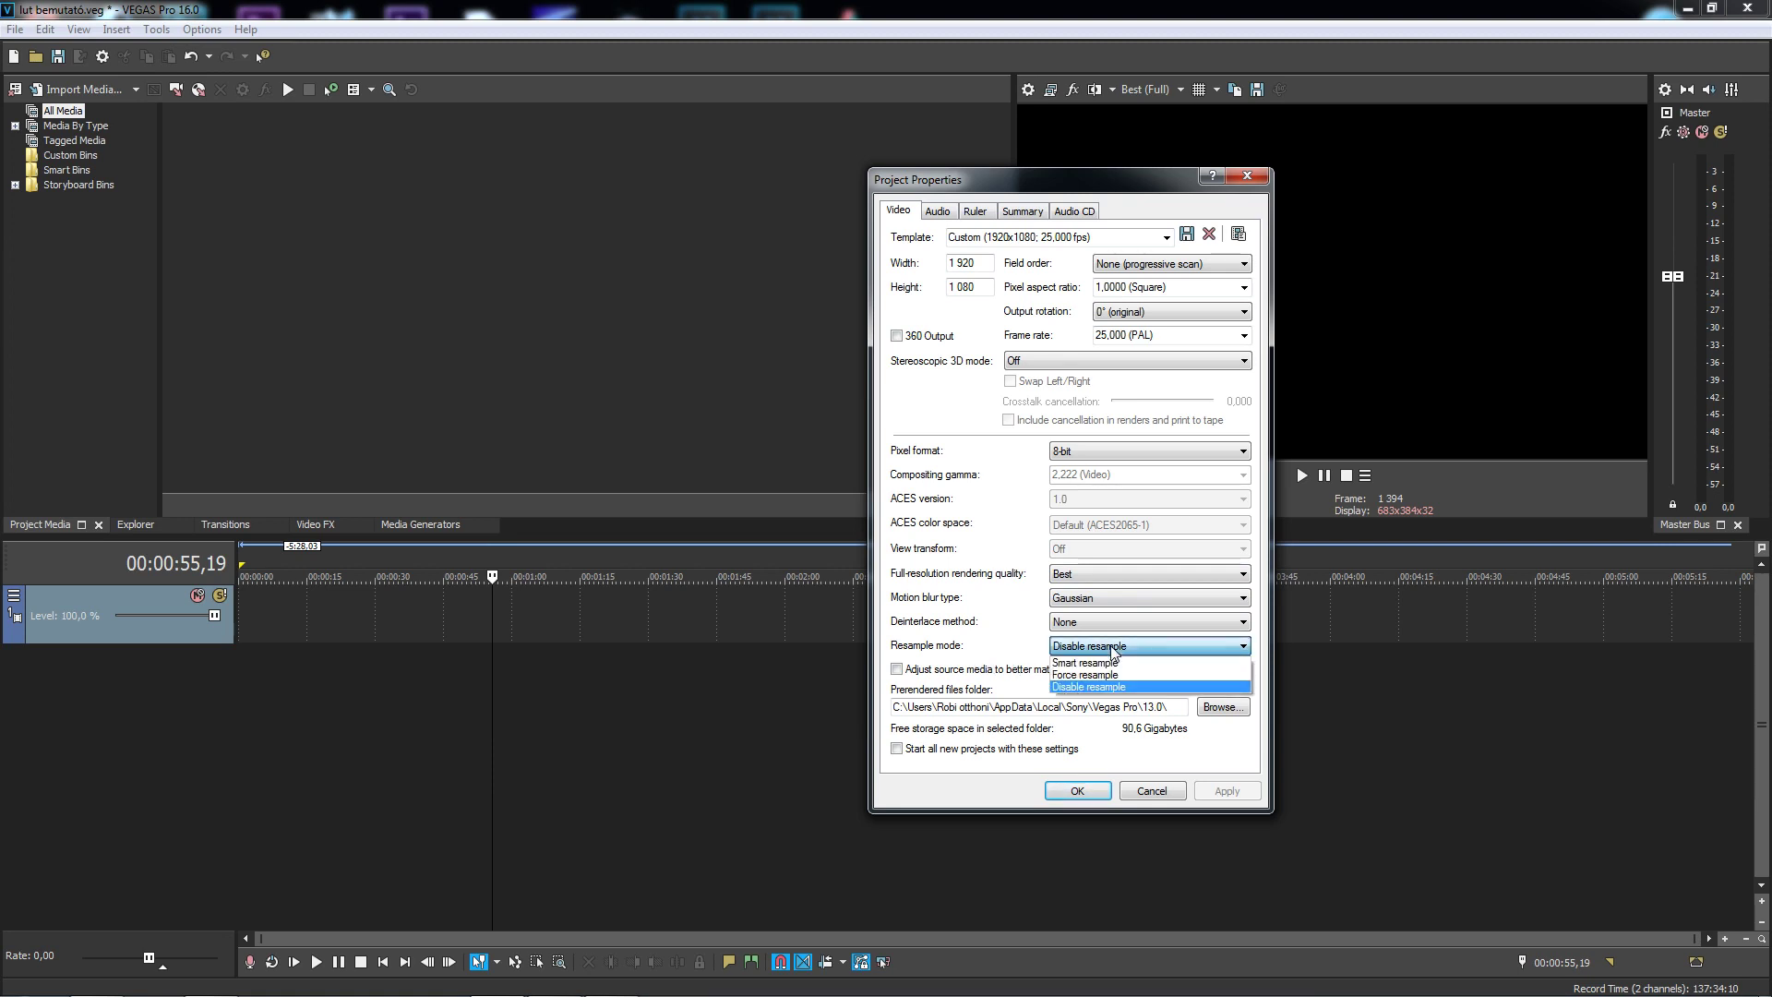
pyautogui.click(1113, 650)
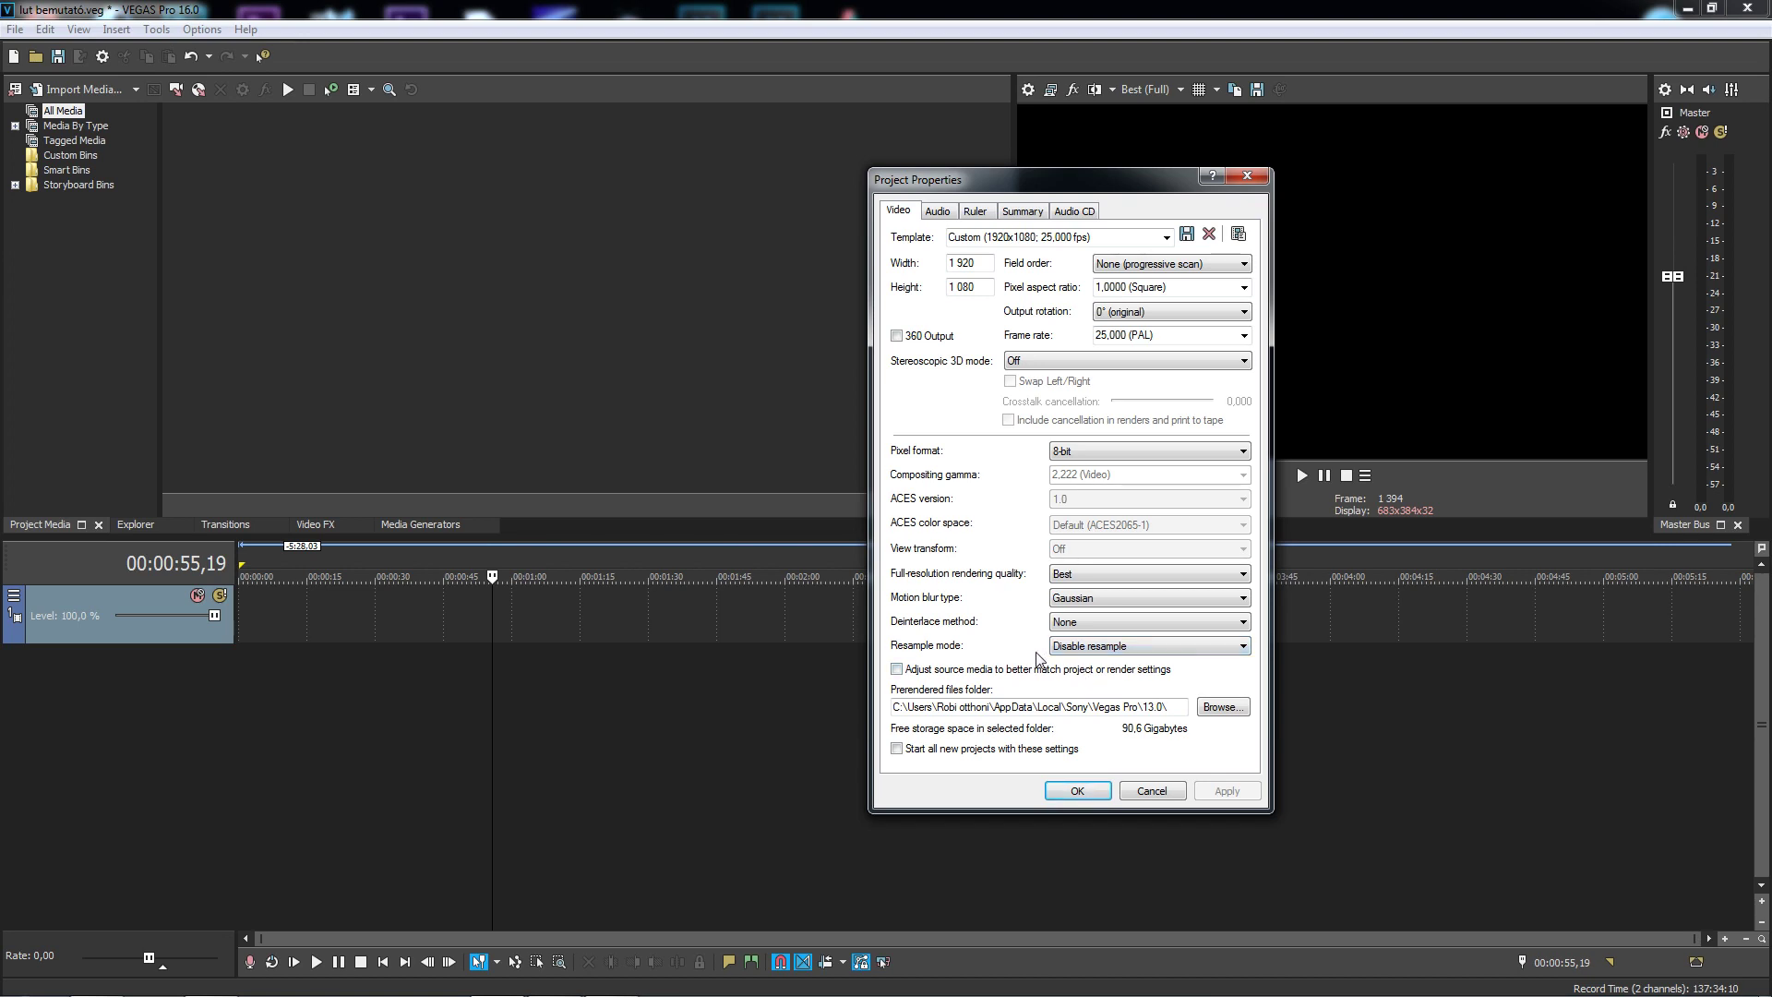
pyautogui.moveTo(999, 185); pyautogui.dragTo(889, 192)
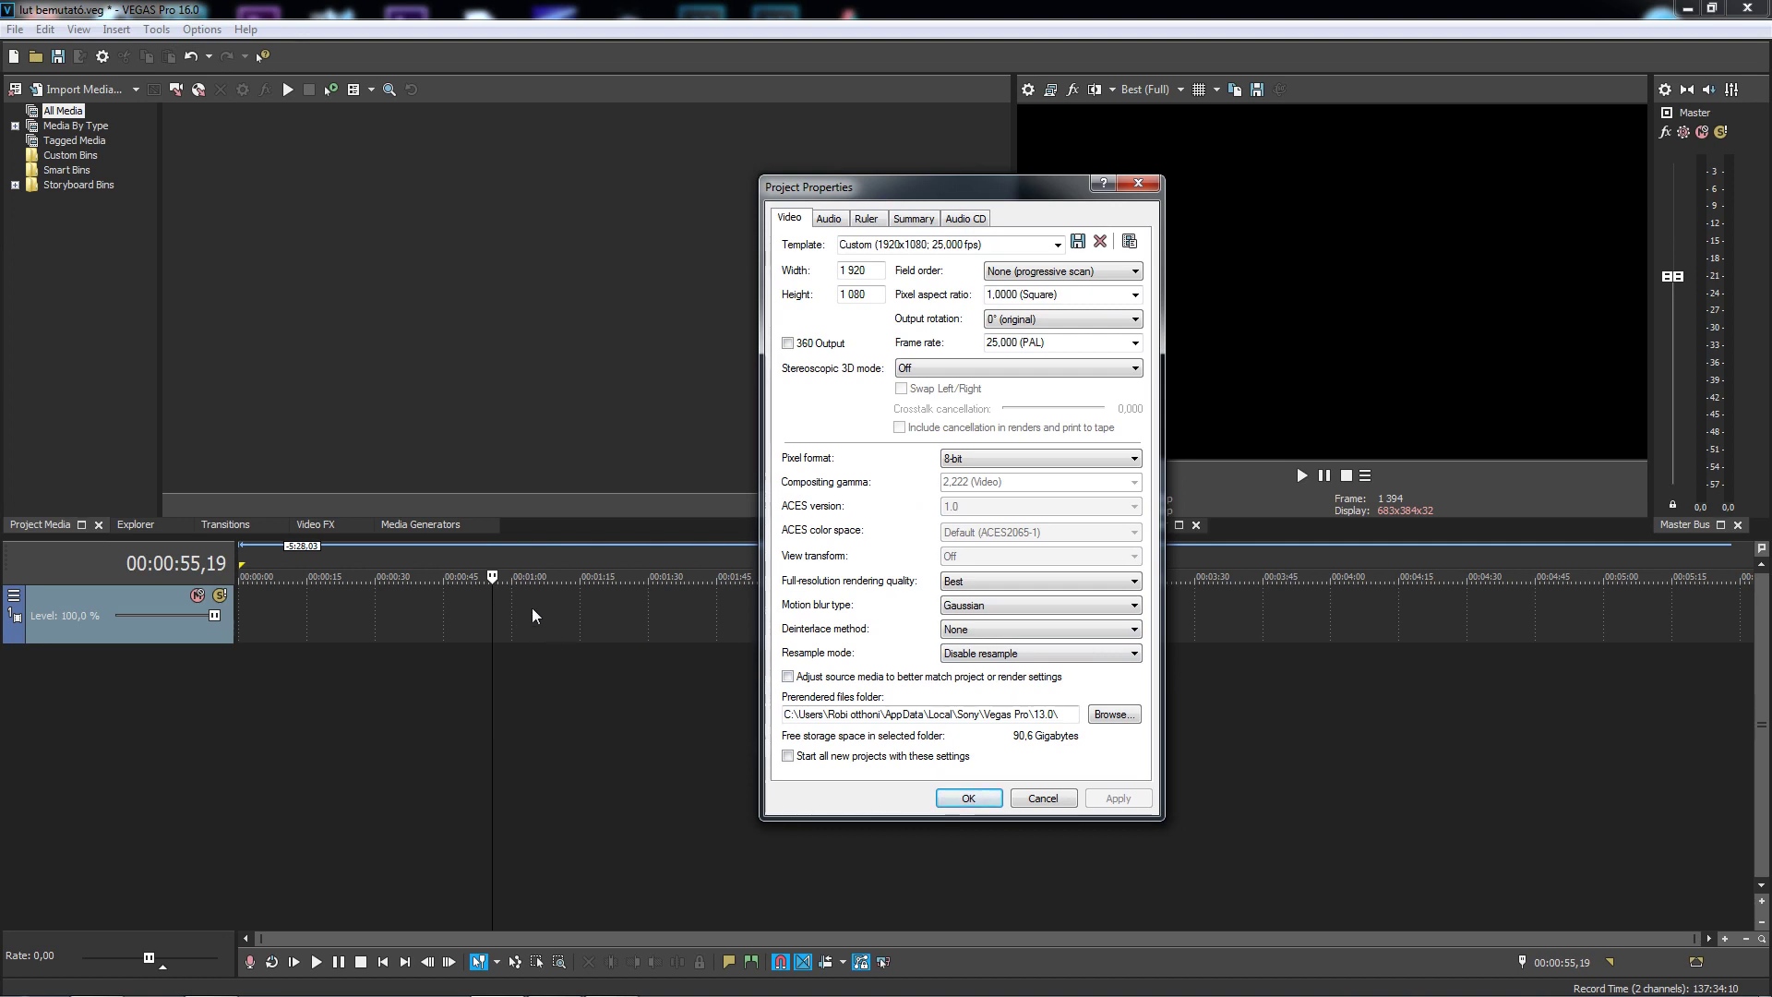
pyautogui.click(609, 657)
pyautogui.click(1014, 655)
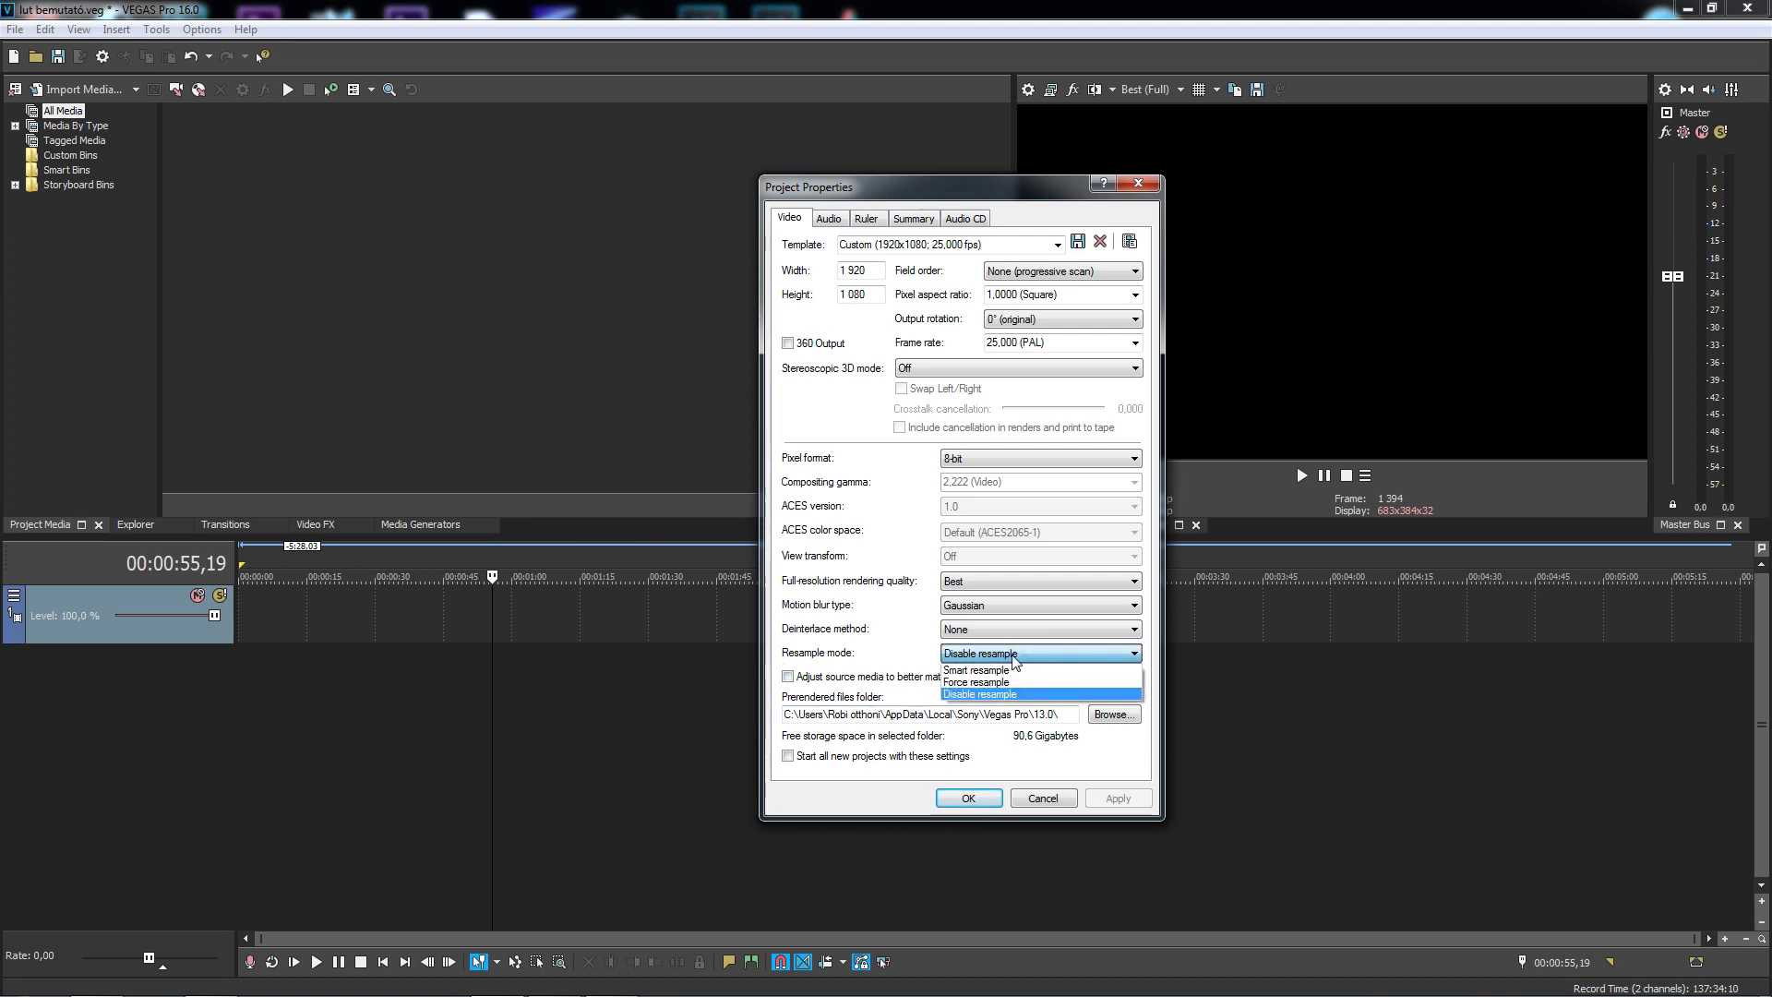
pyautogui.click(1013, 658)
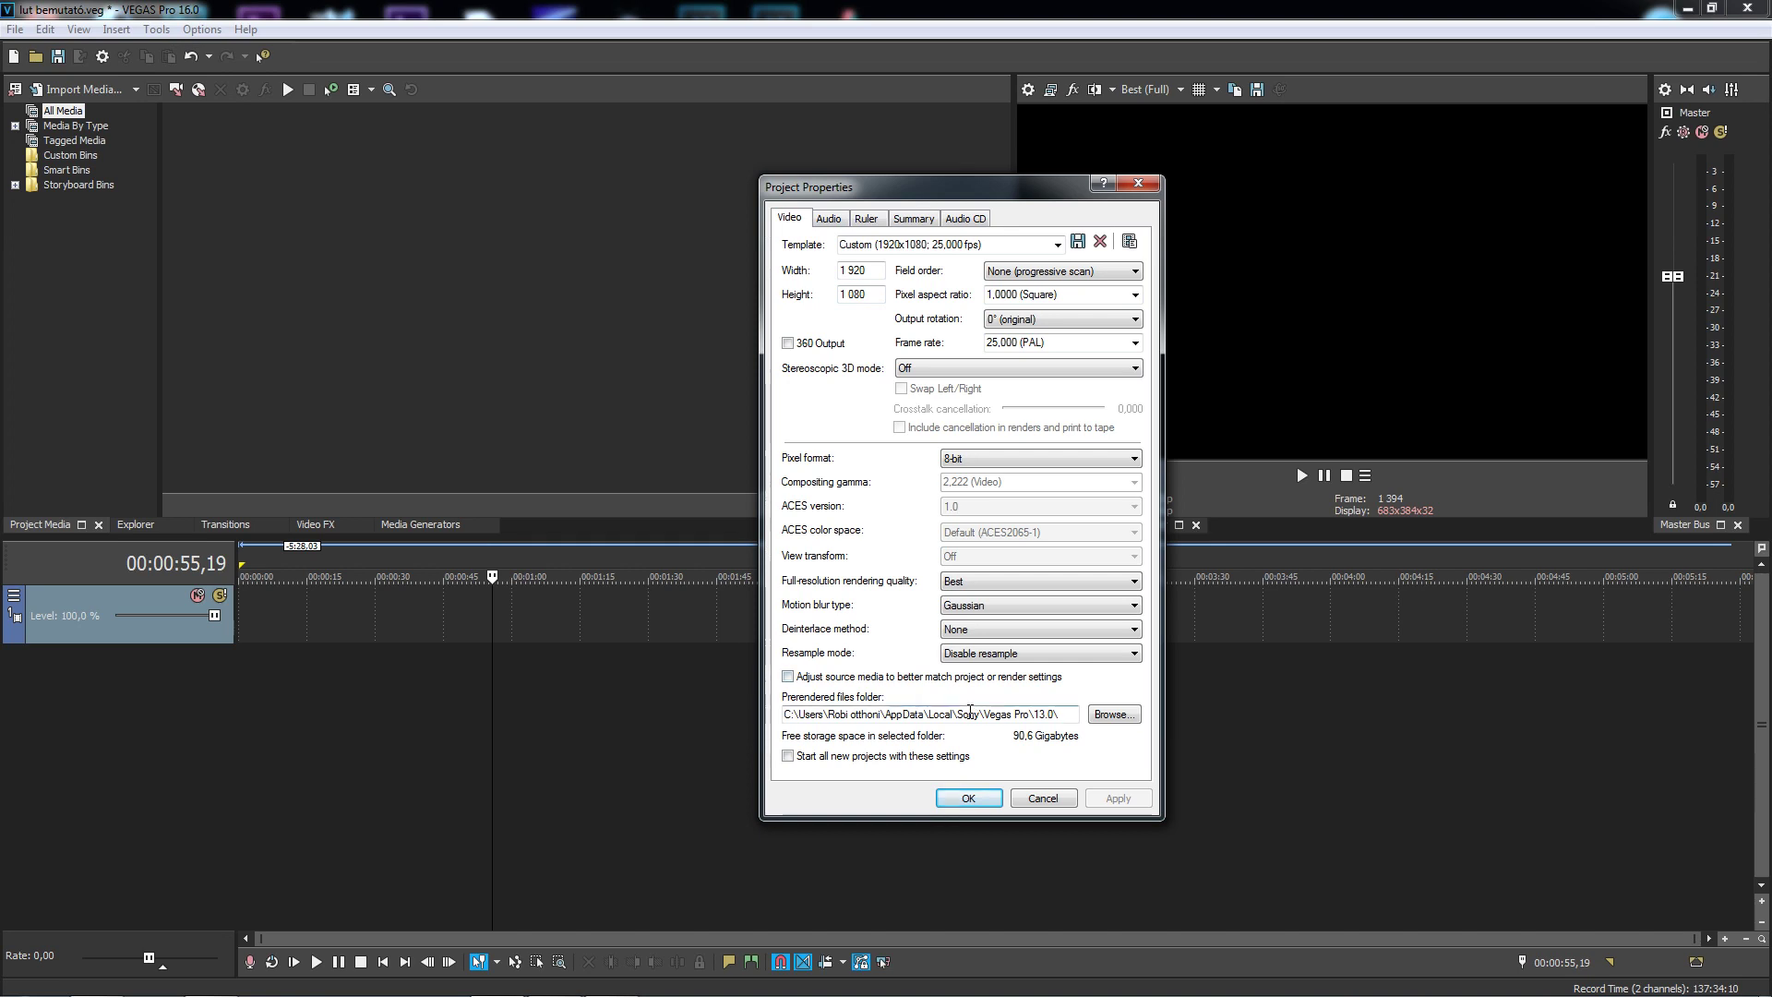
pyautogui.click(1058, 804)
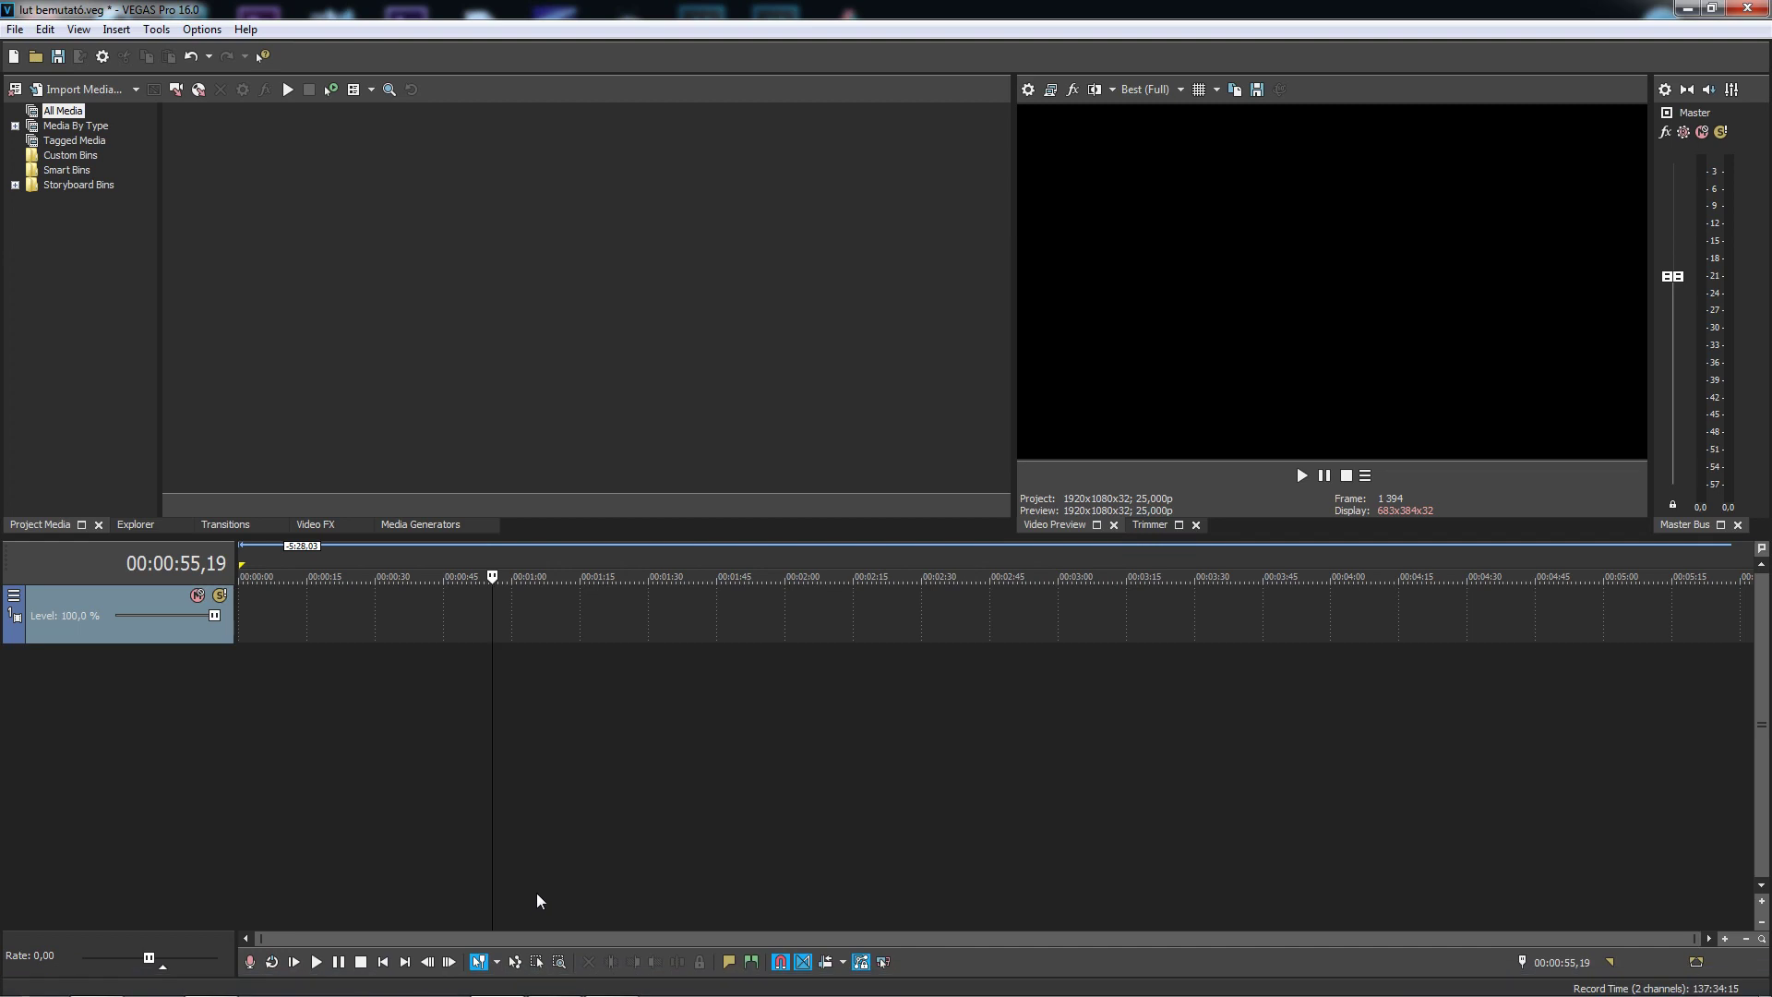
# Switch to Boilsoft Video Cutter and load the source video DJI_0389.MP4 from the 201908 Baska folder
pyautogui.click(555, 986)
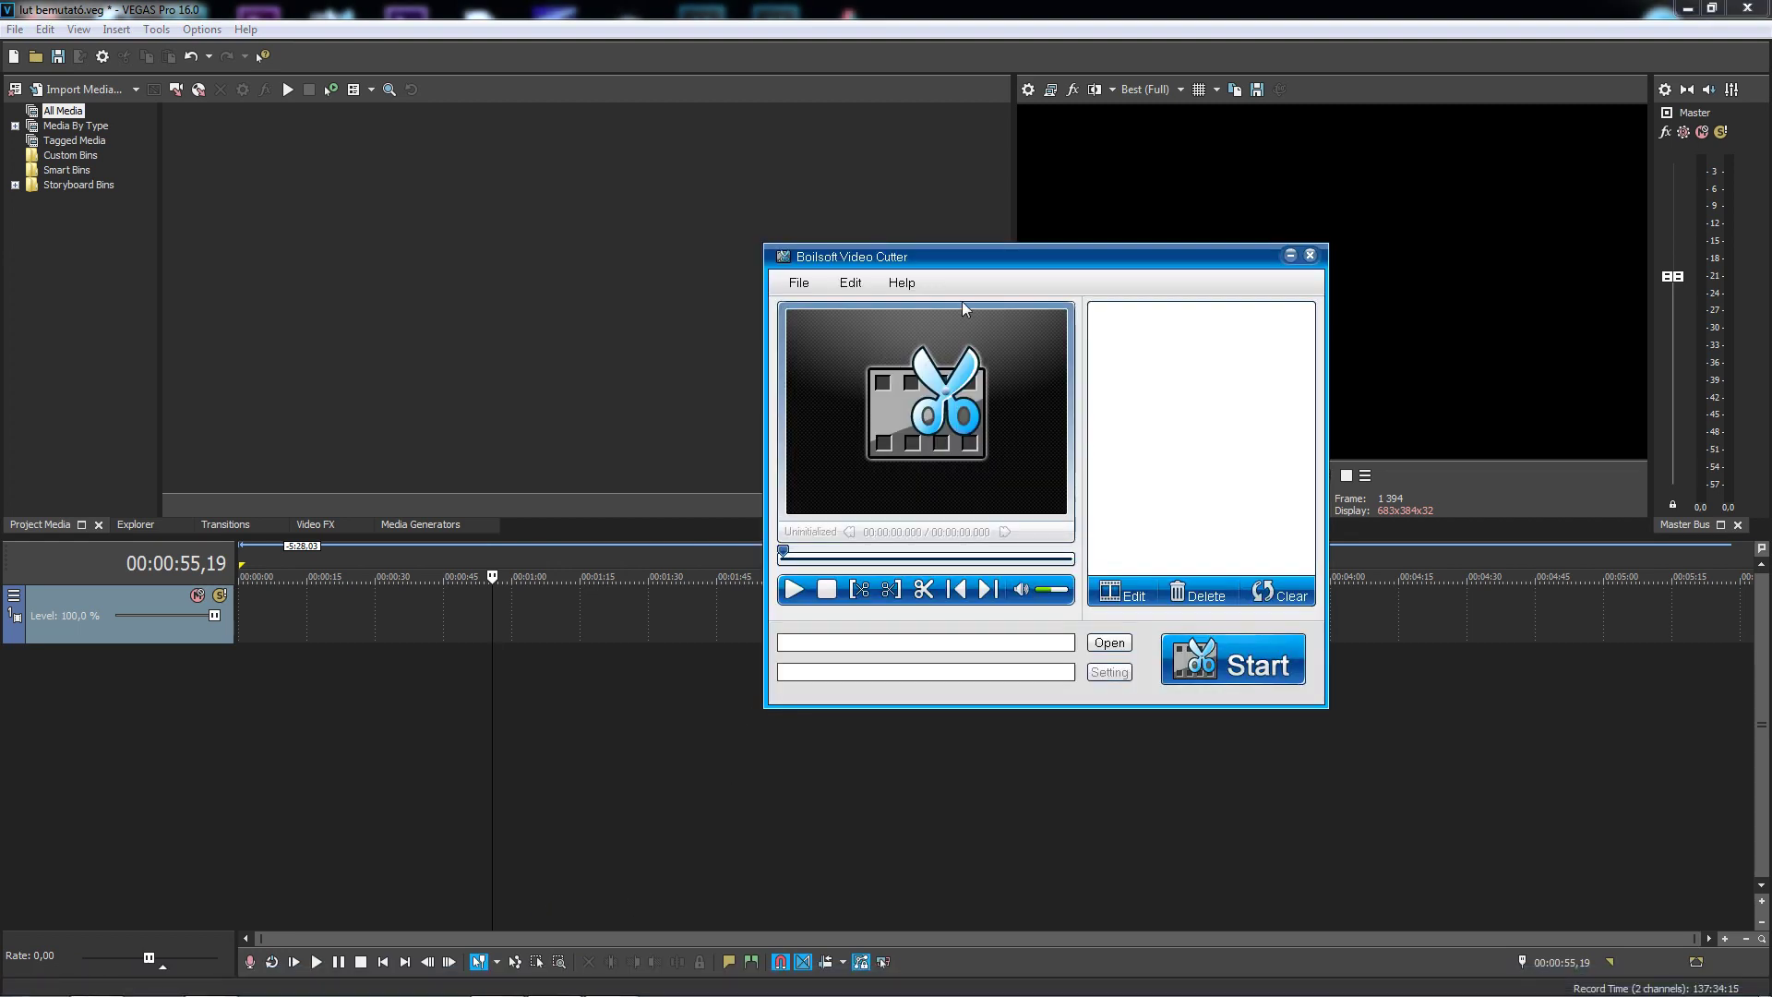
pyautogui.moveTo(992, 264)
pyautogui.mouseDown()
pyautogui.moveTo(934, 280)
pyautogui.moveTo(981, 293)
pyautogui.mouseUp()
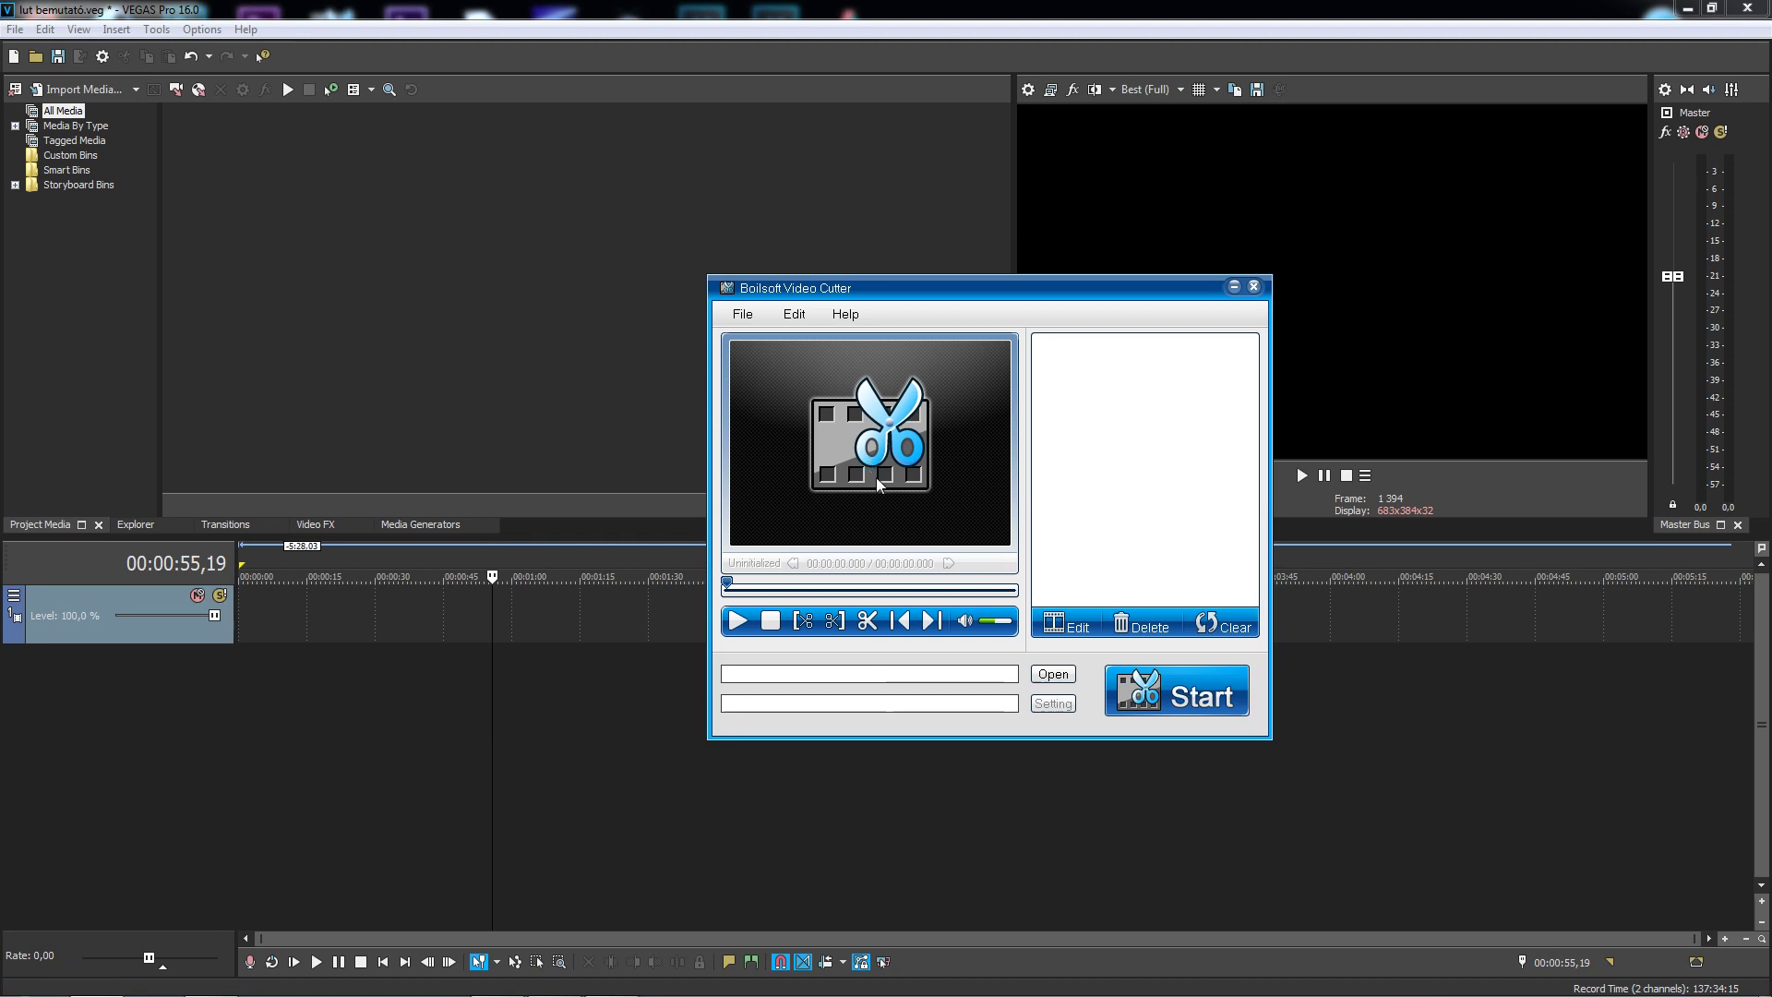
pyautogui.moveTo(805, 409); pyautogui.dragTo(805, 408)
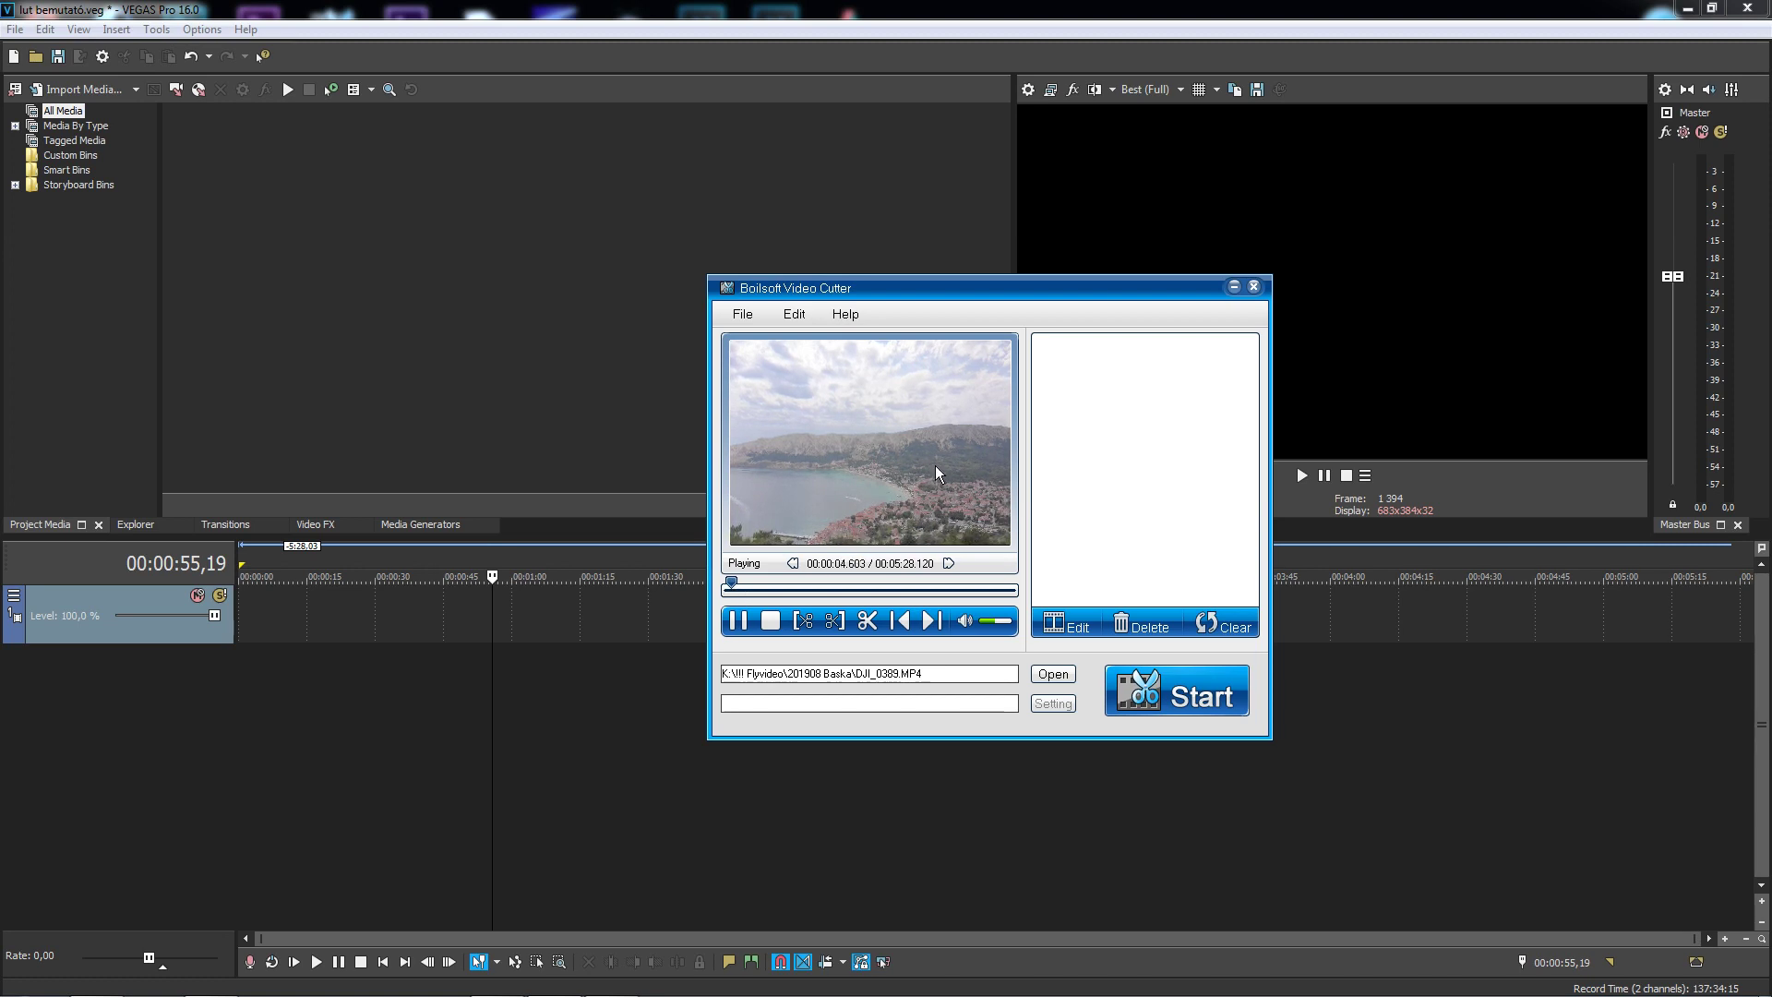
pyautogui.moveTo(932, 288); pyautogui.dragTo(979, 320)
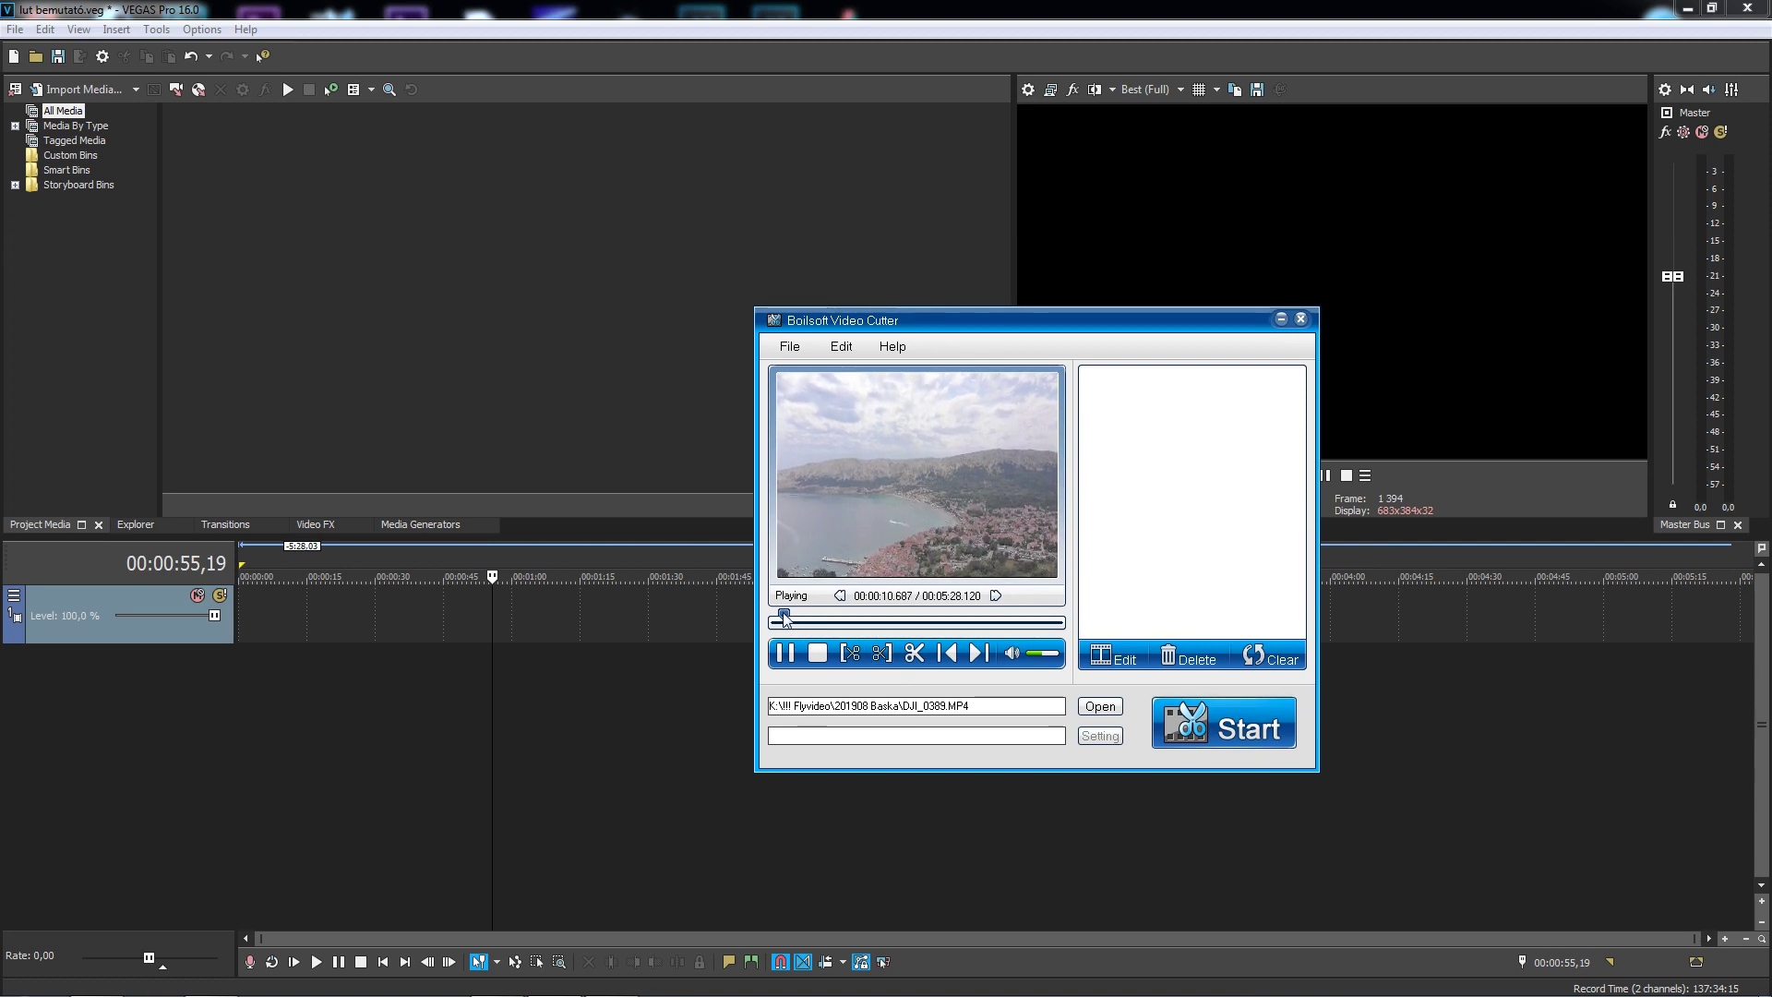
# Mark the segment from 00:01:00.668 to 00:01:30.342 in the video and add it to the cut list
pyautogui.moveTo(785, 616); pyautogui.dragTo(822, 618)
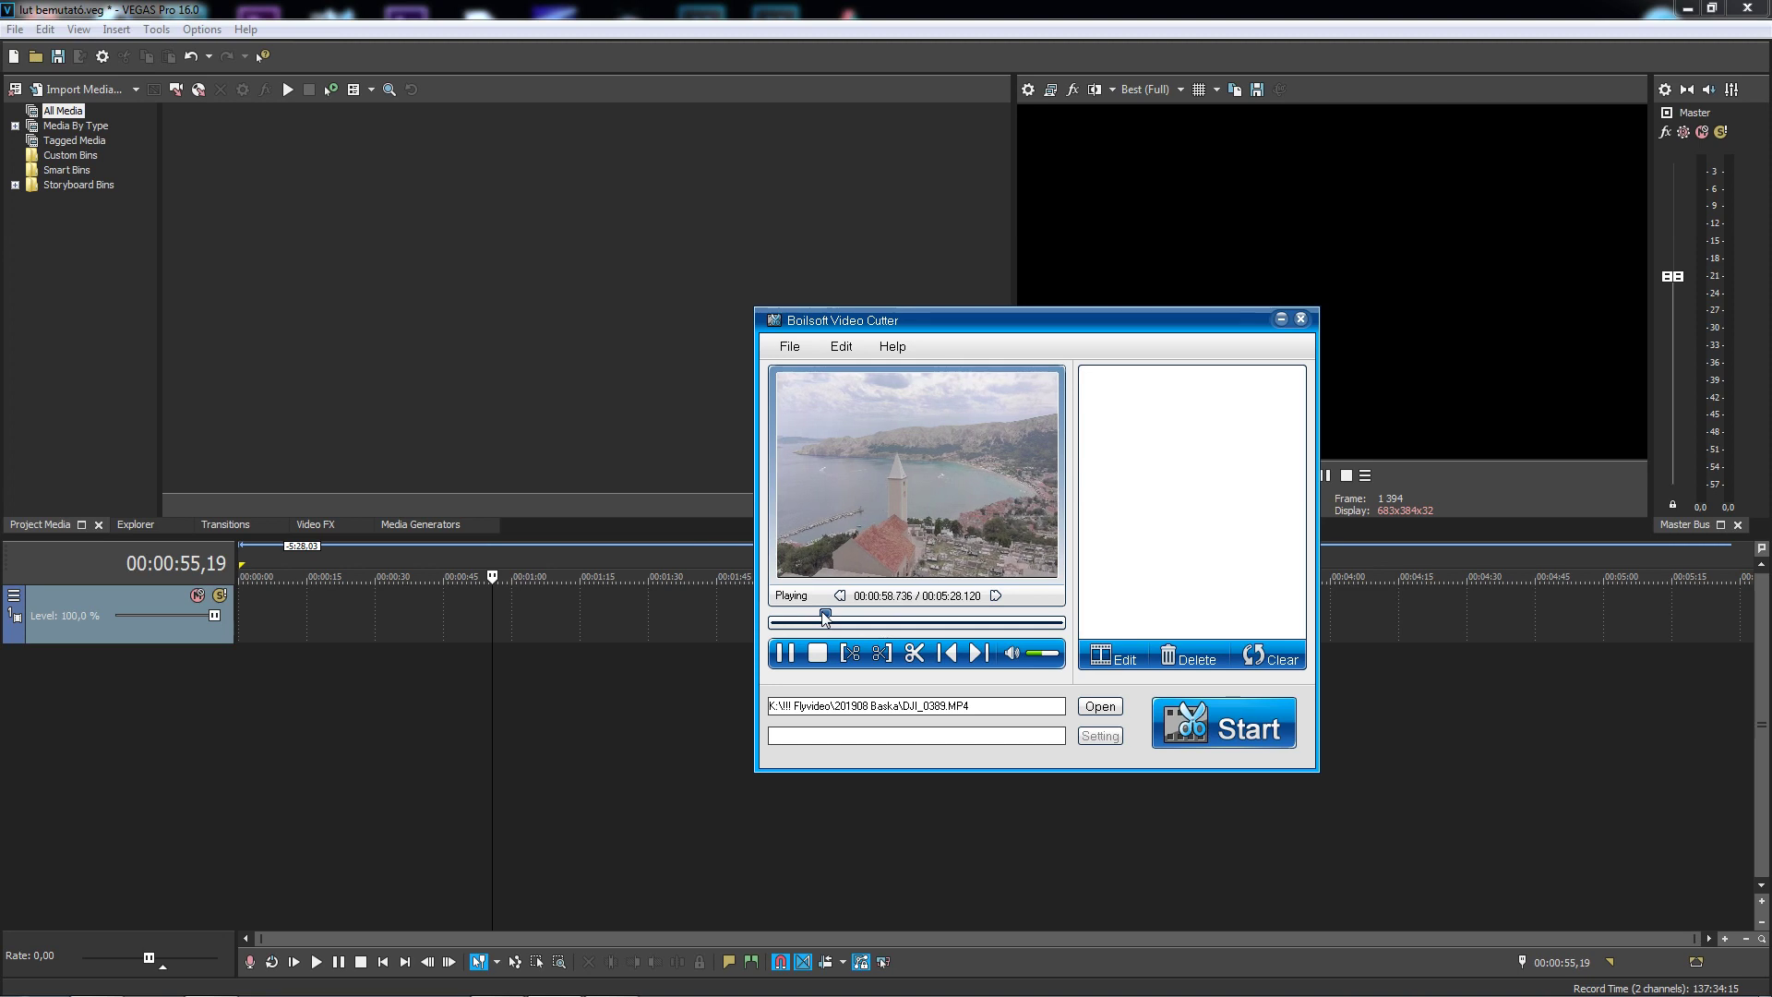
pyautogui.click(851, 655)
pyautogui.click(856, 618)
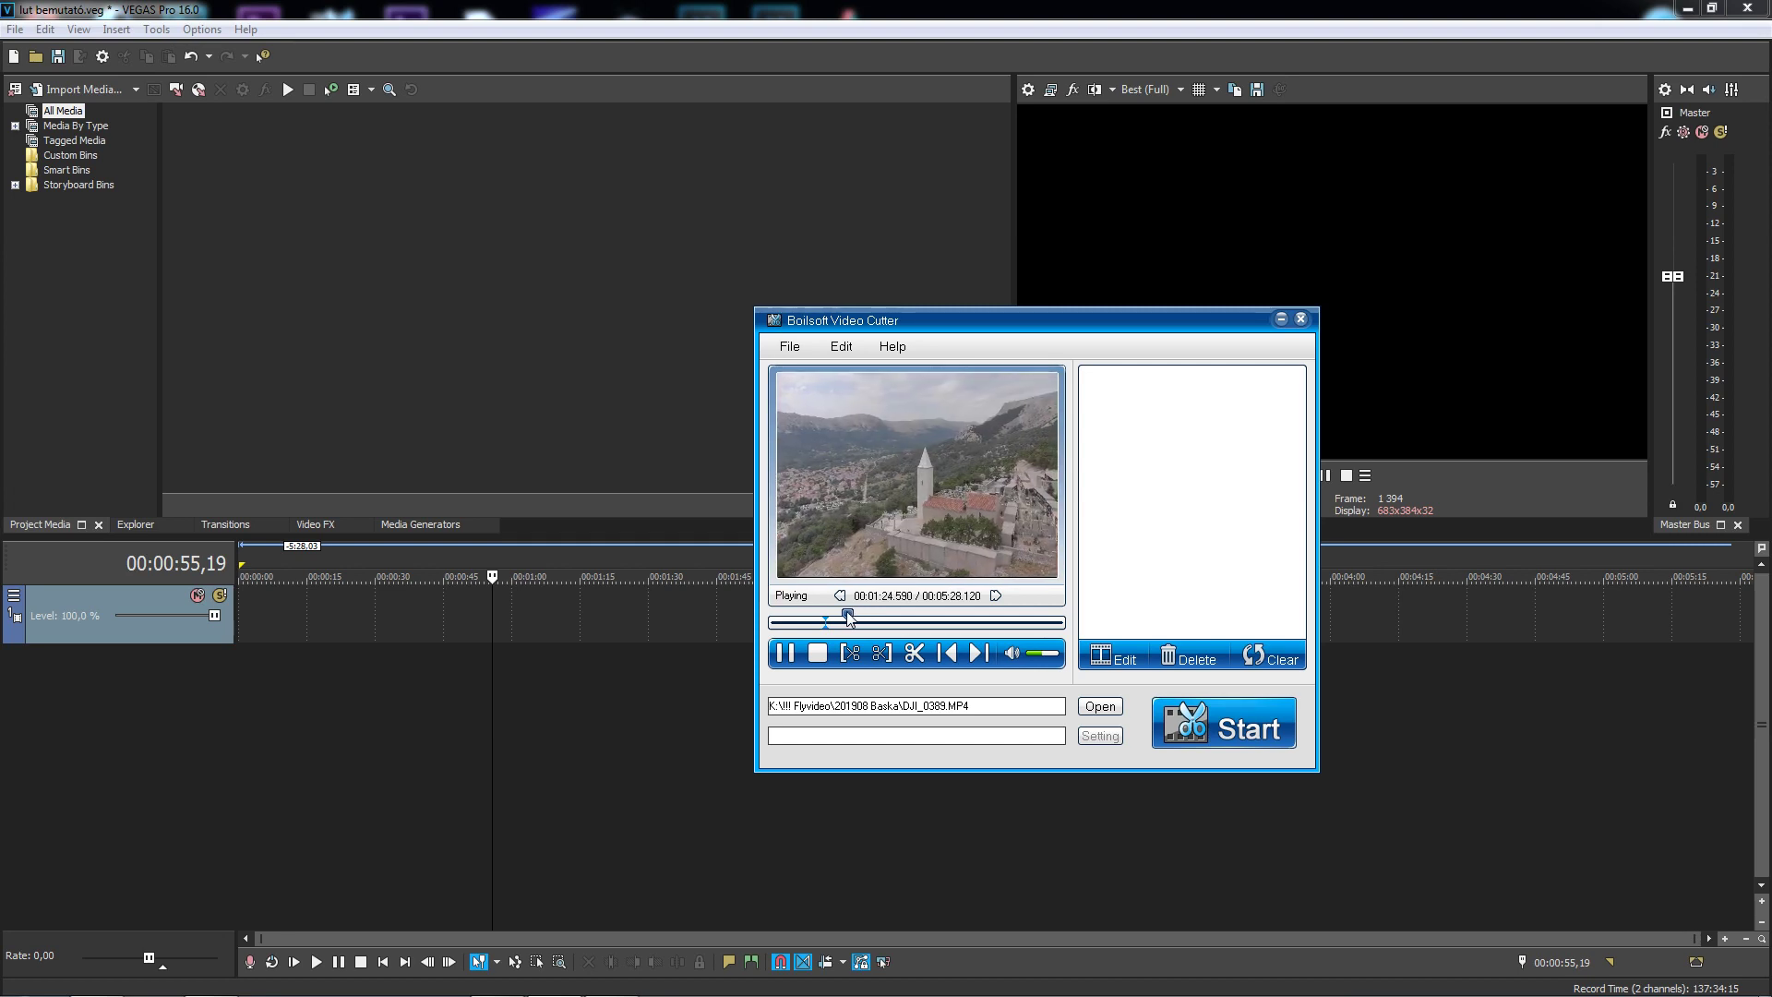
pyautogui.click(882, 654)
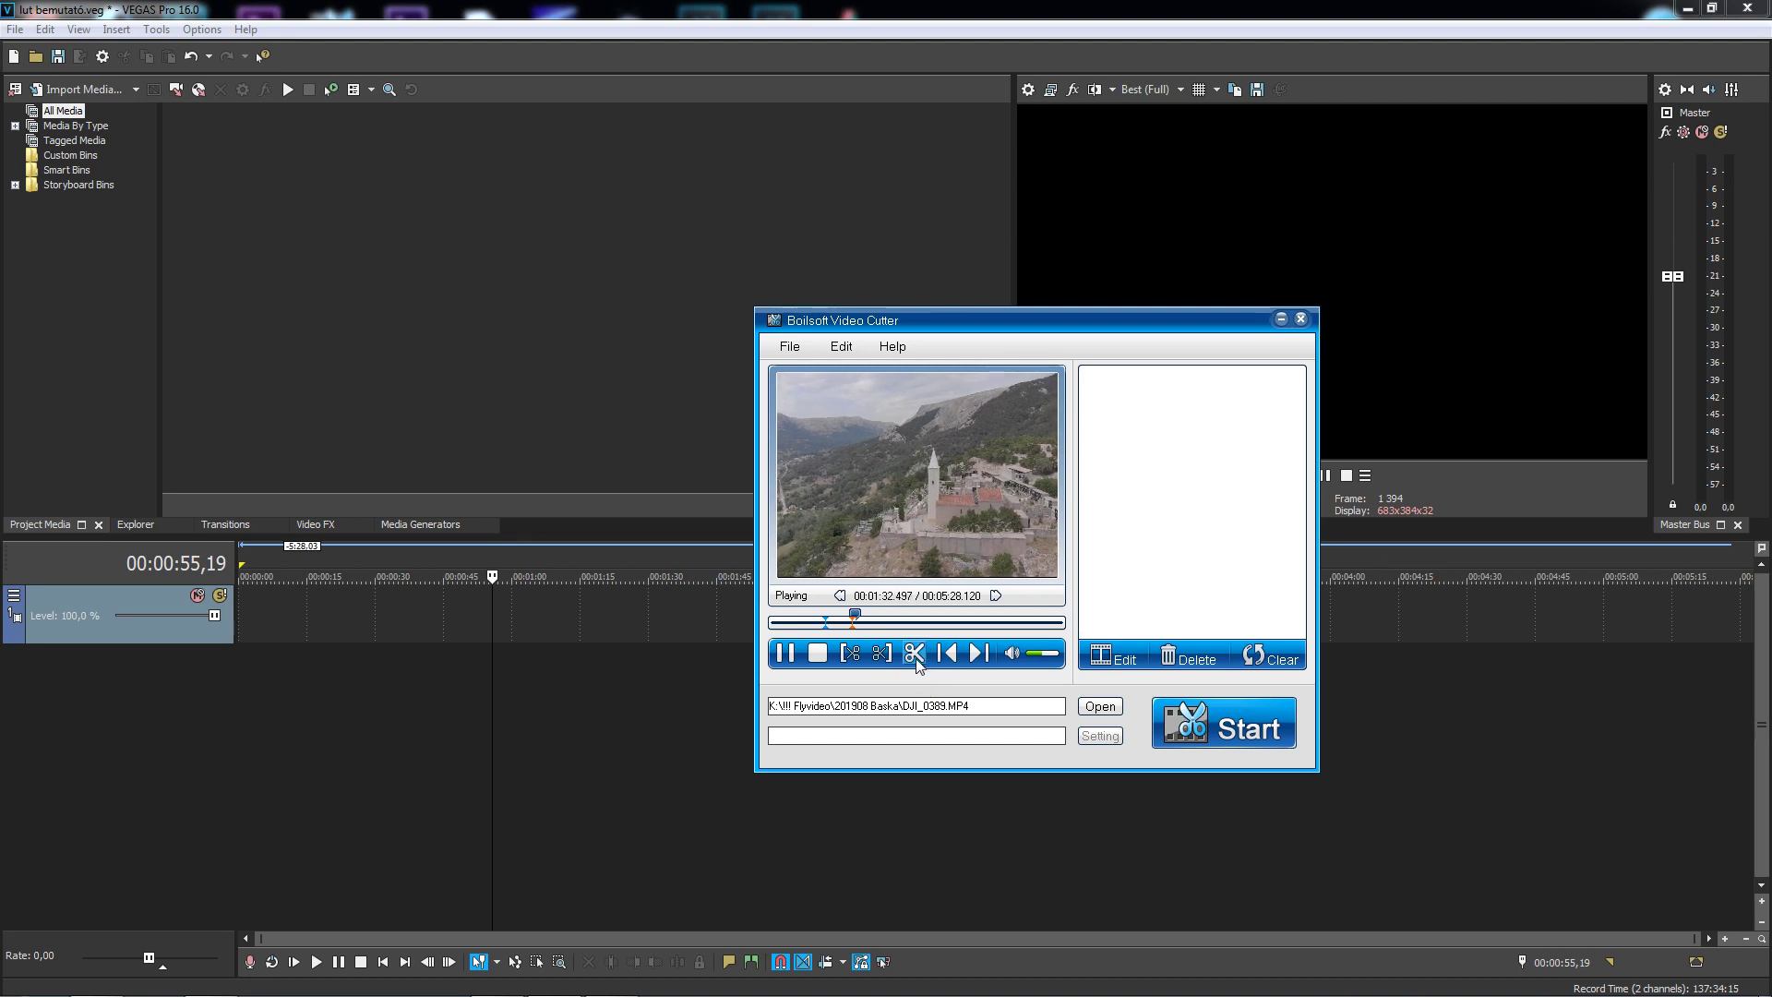
pyautogui.click(914, 655)
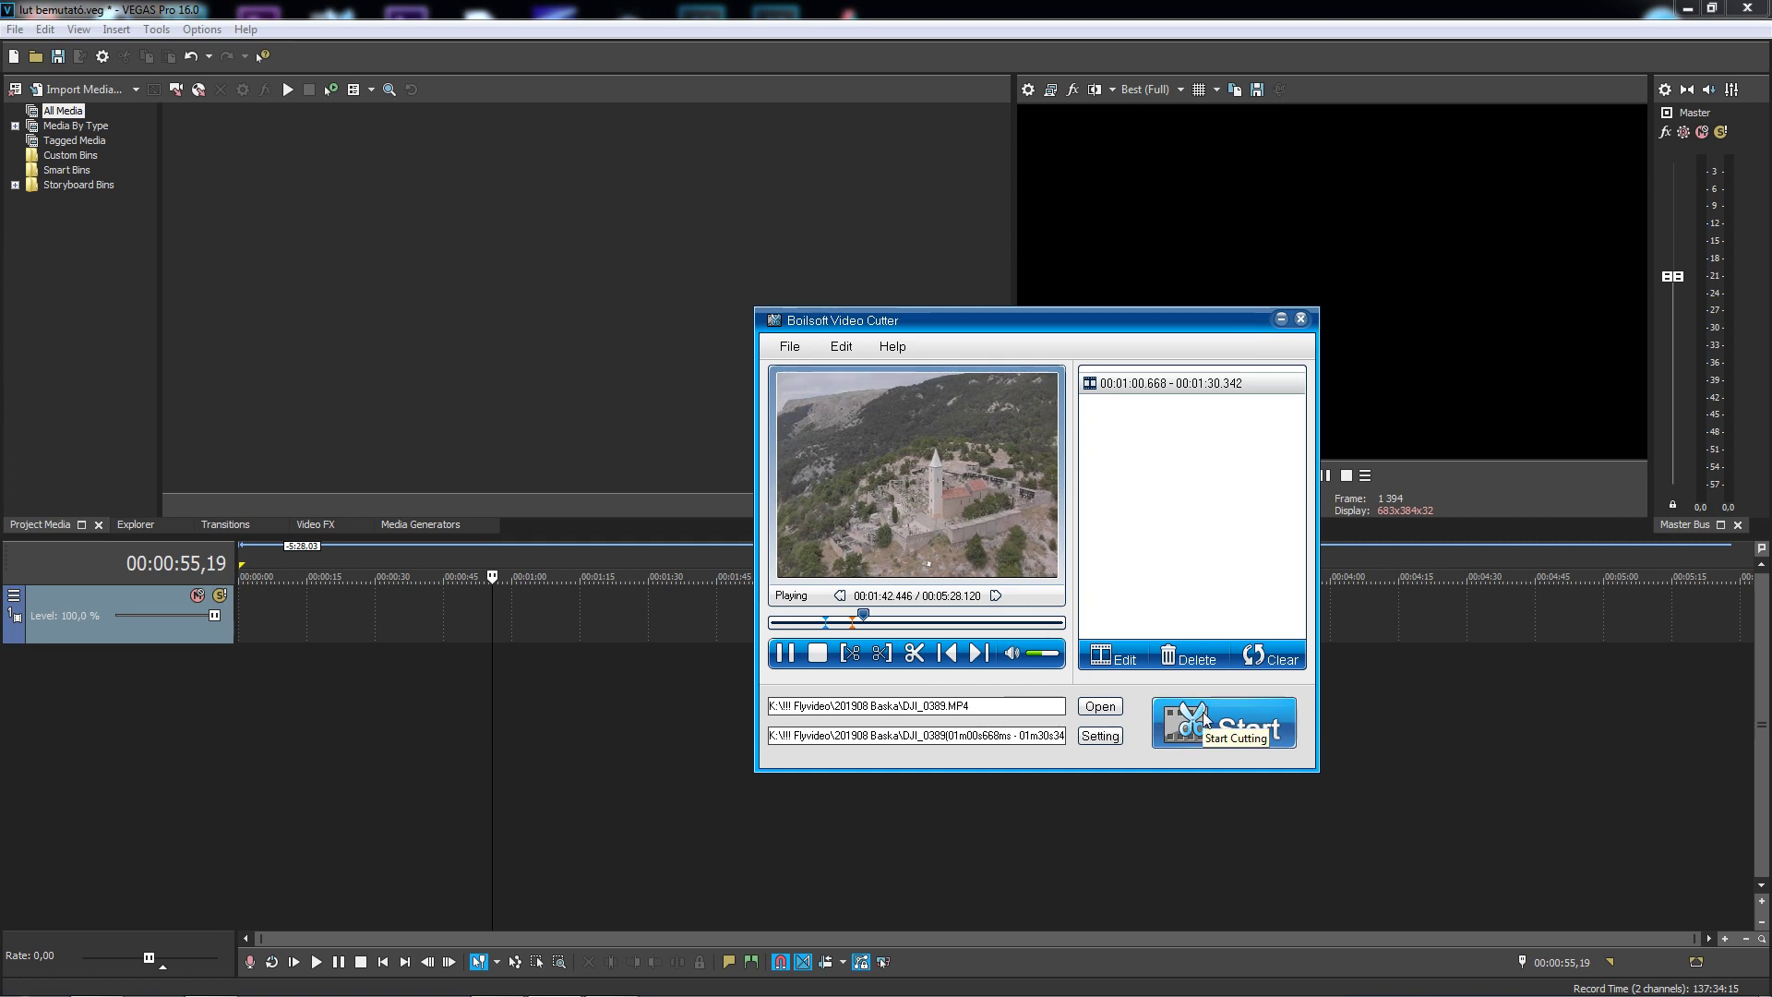
# Cut the listed segment out into its own MP4 file and close the video cutter
pyautogui.click(820, 657)
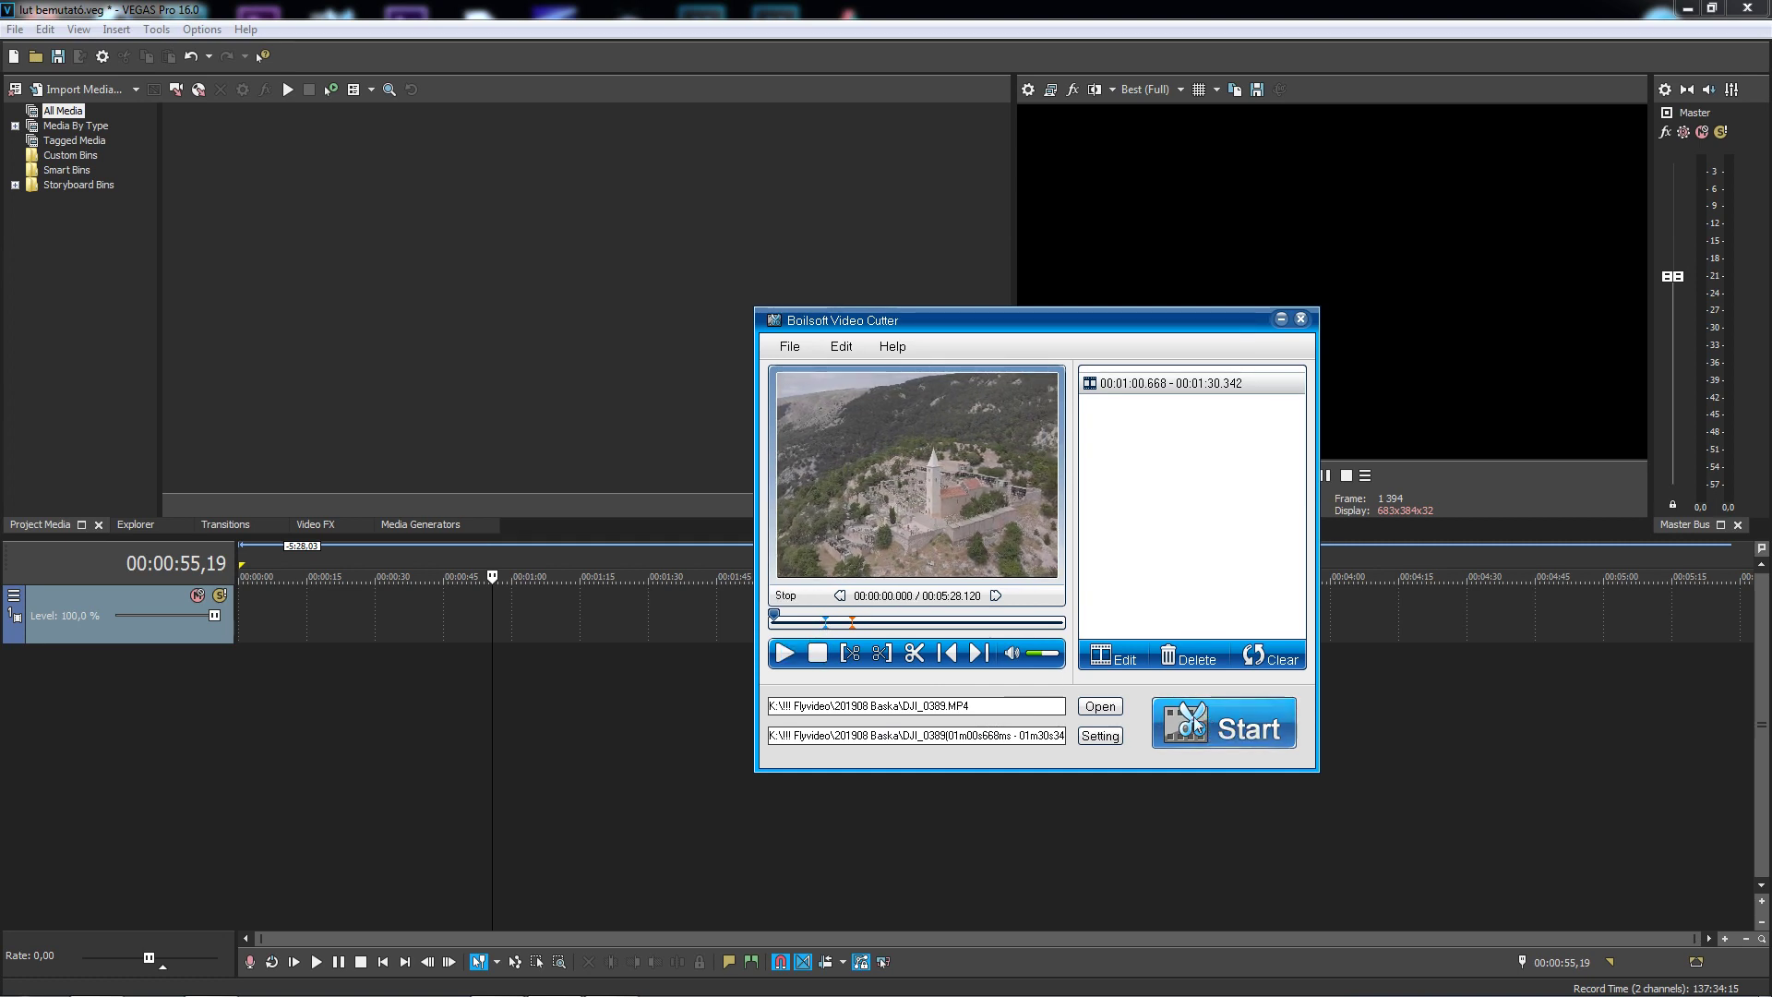
pyautogui.click(1223, 729)
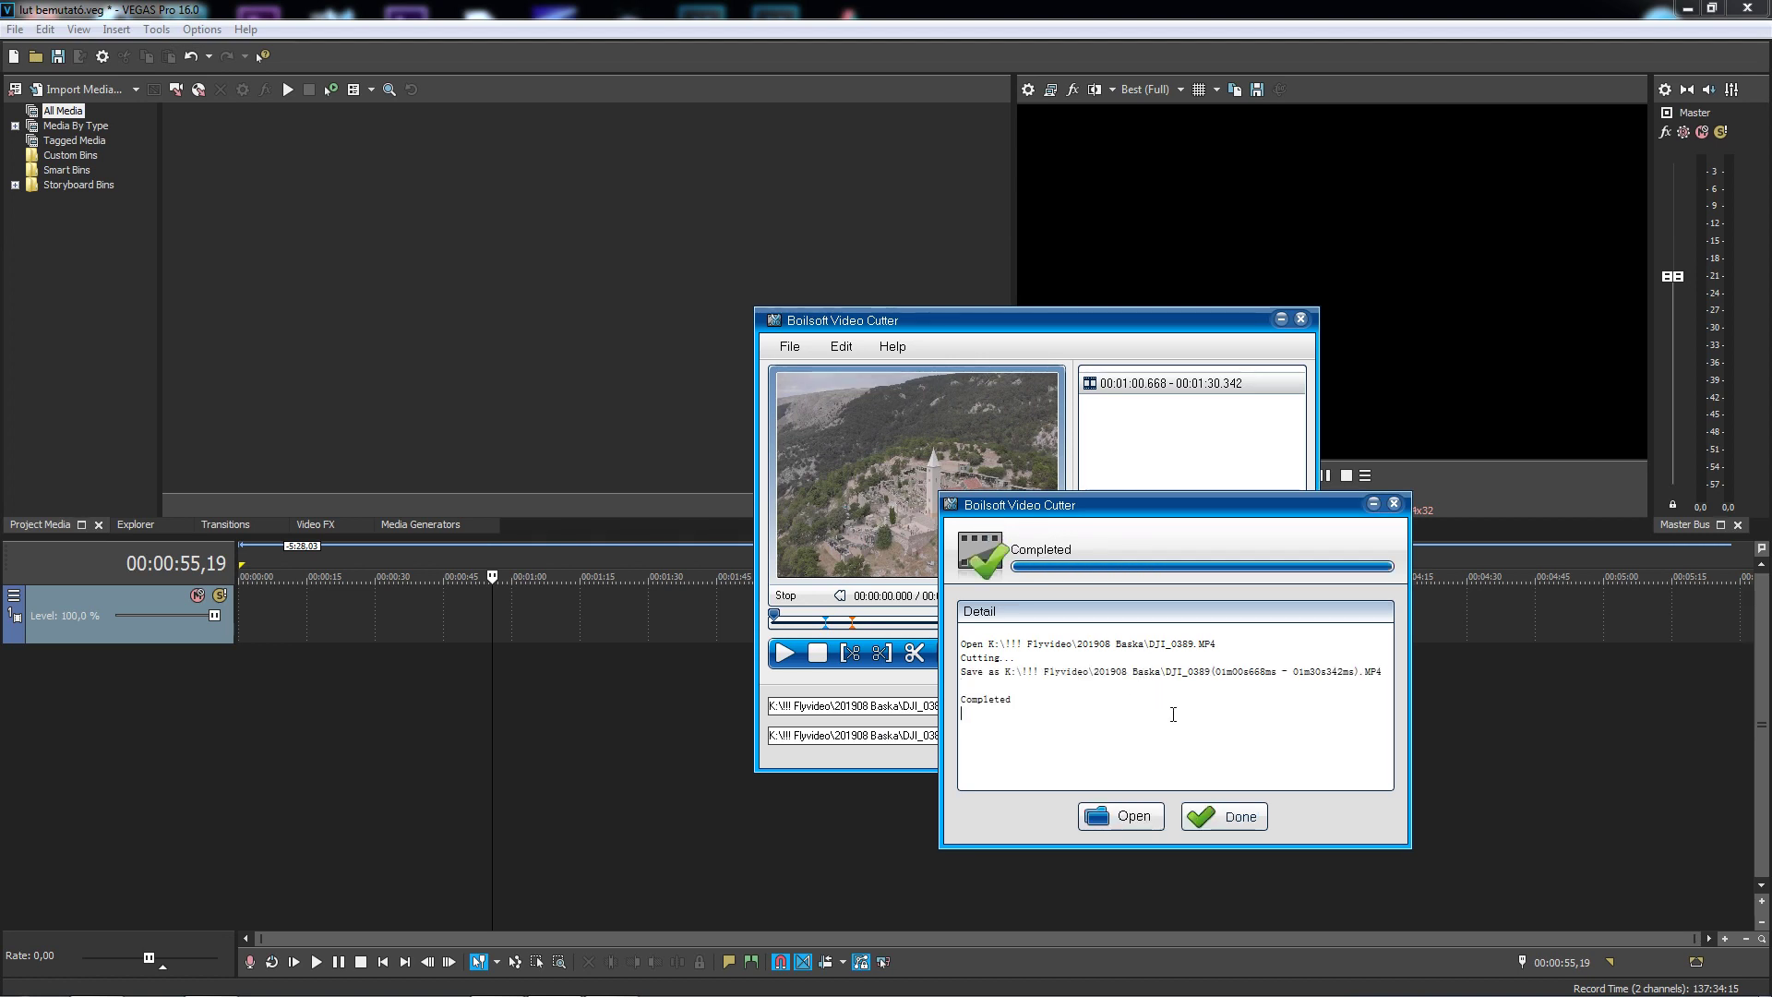
pyautogui.click(1246, 815)
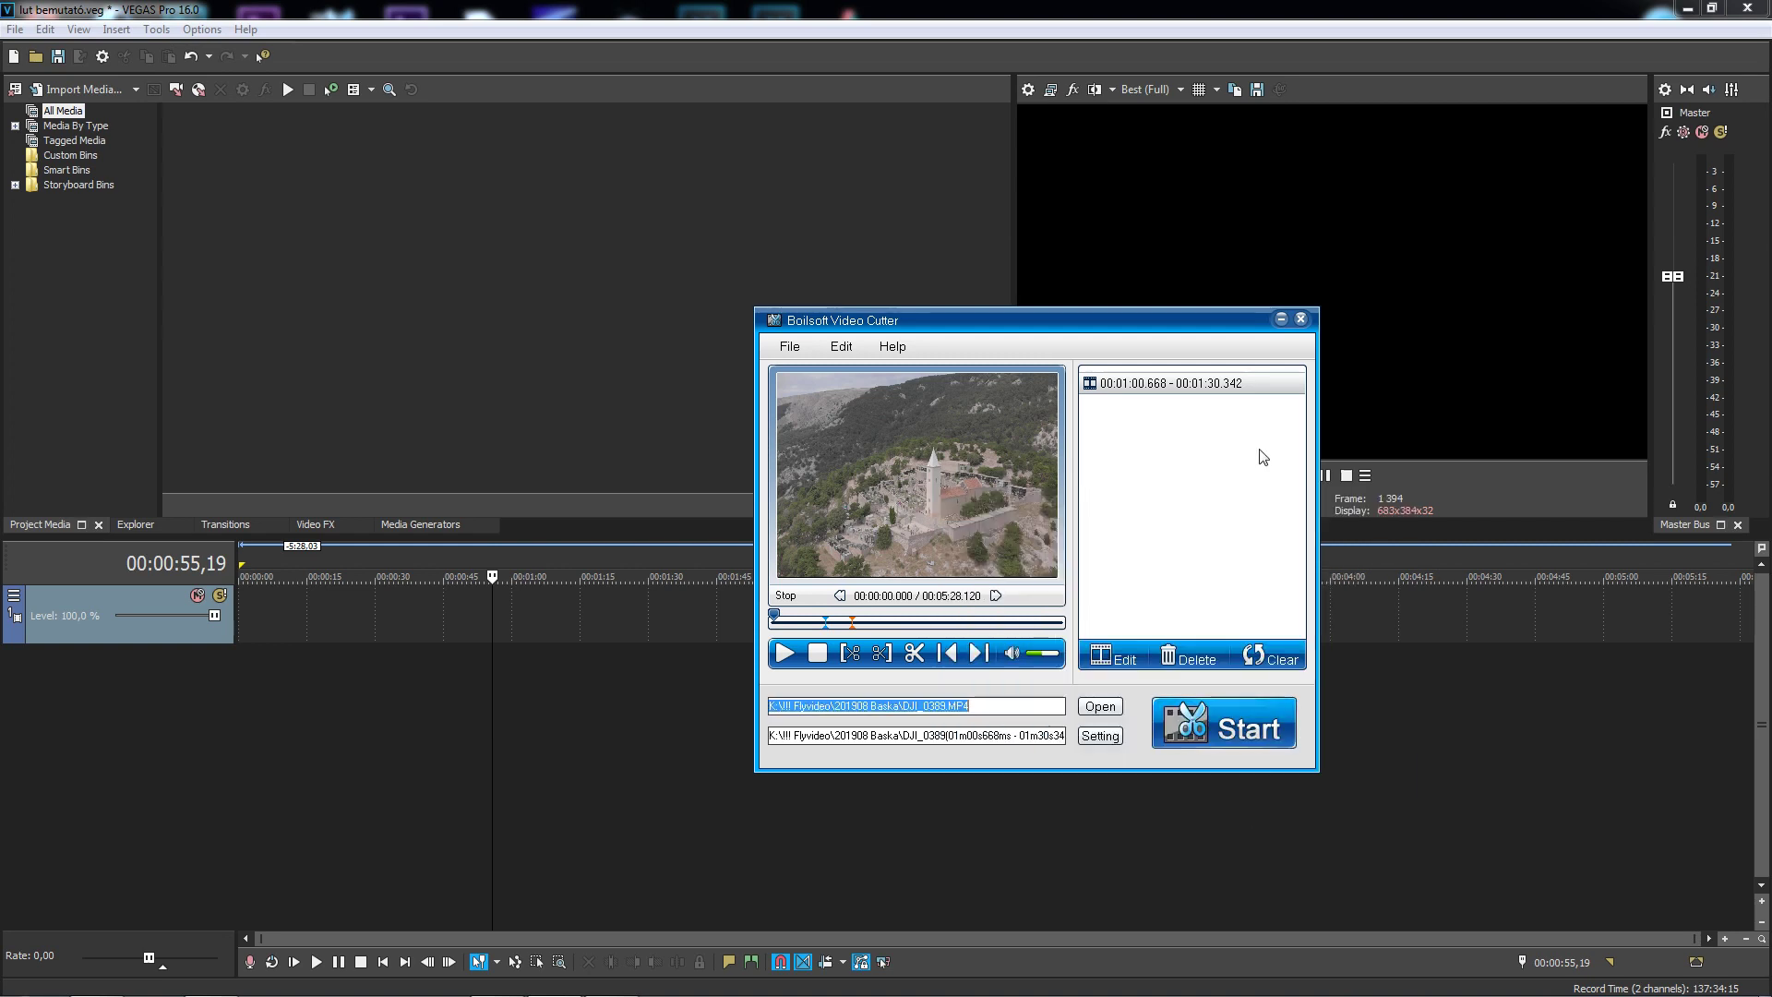
pyautogui.click(1302, 320)
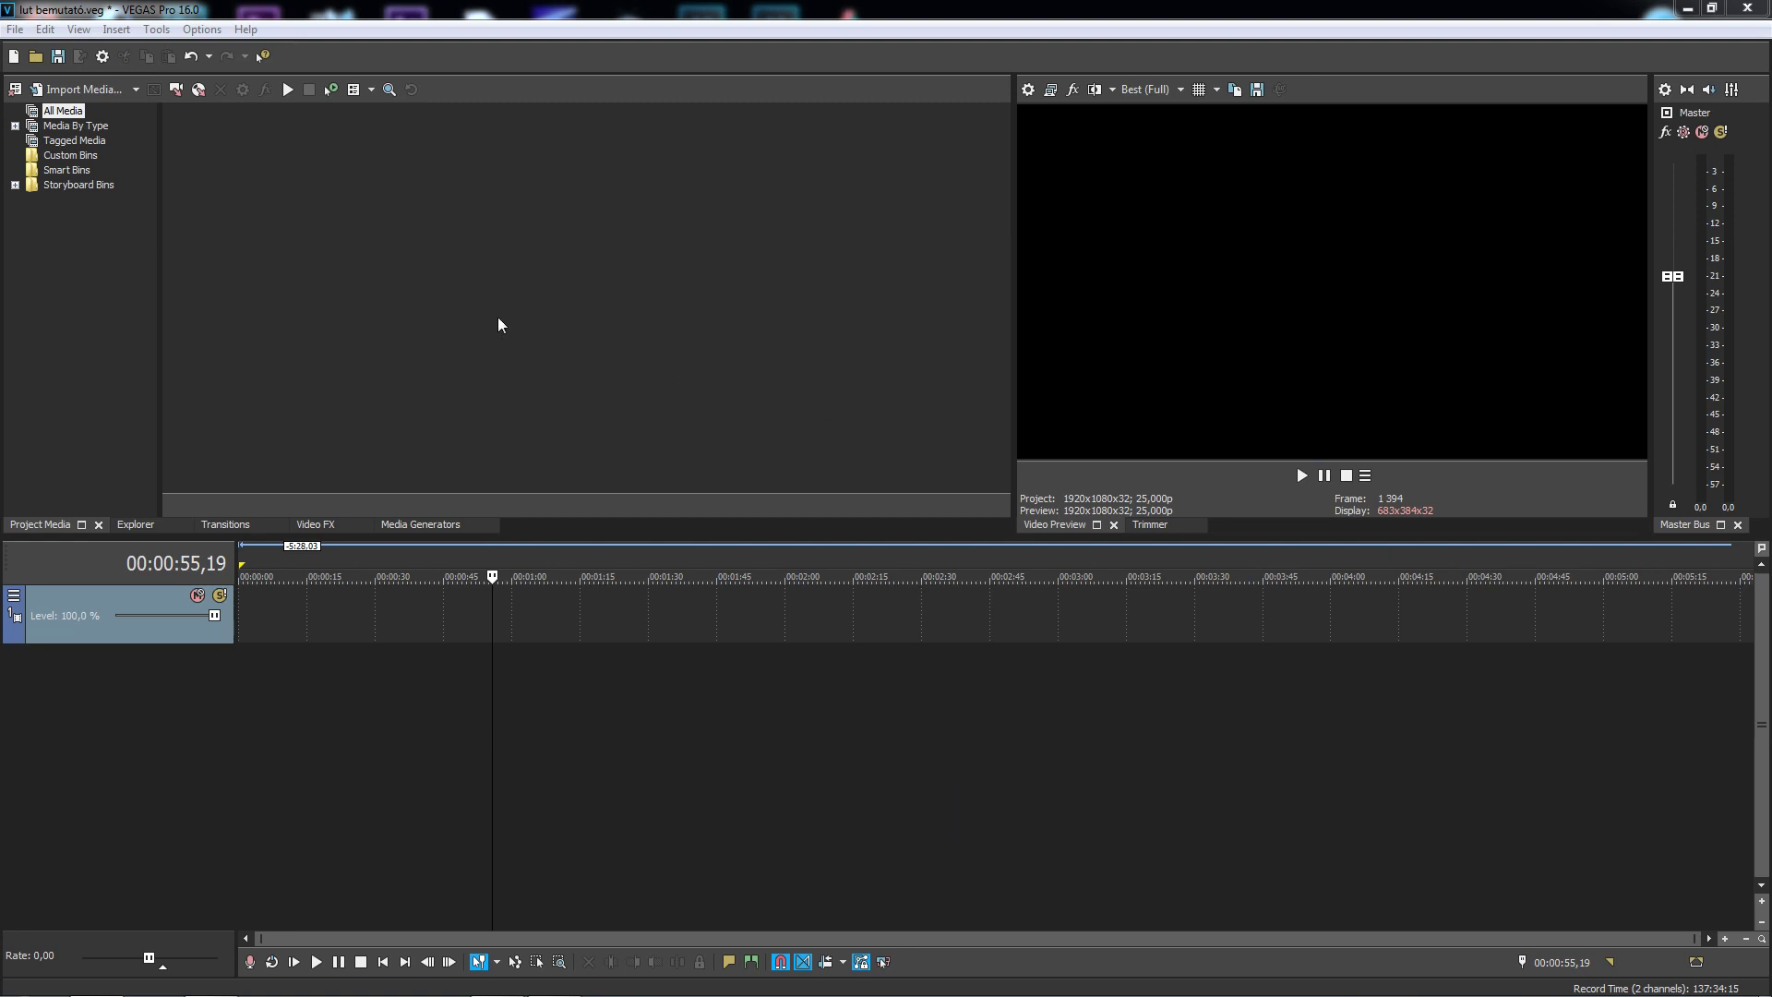
# Paste the cut clip DJI_0389(01m00s668ms - 01m30s342ms).MP4 into the VEGAS Pro project media and create a video proxy for it
pyautogui.hotkey('ctrl', 'v')
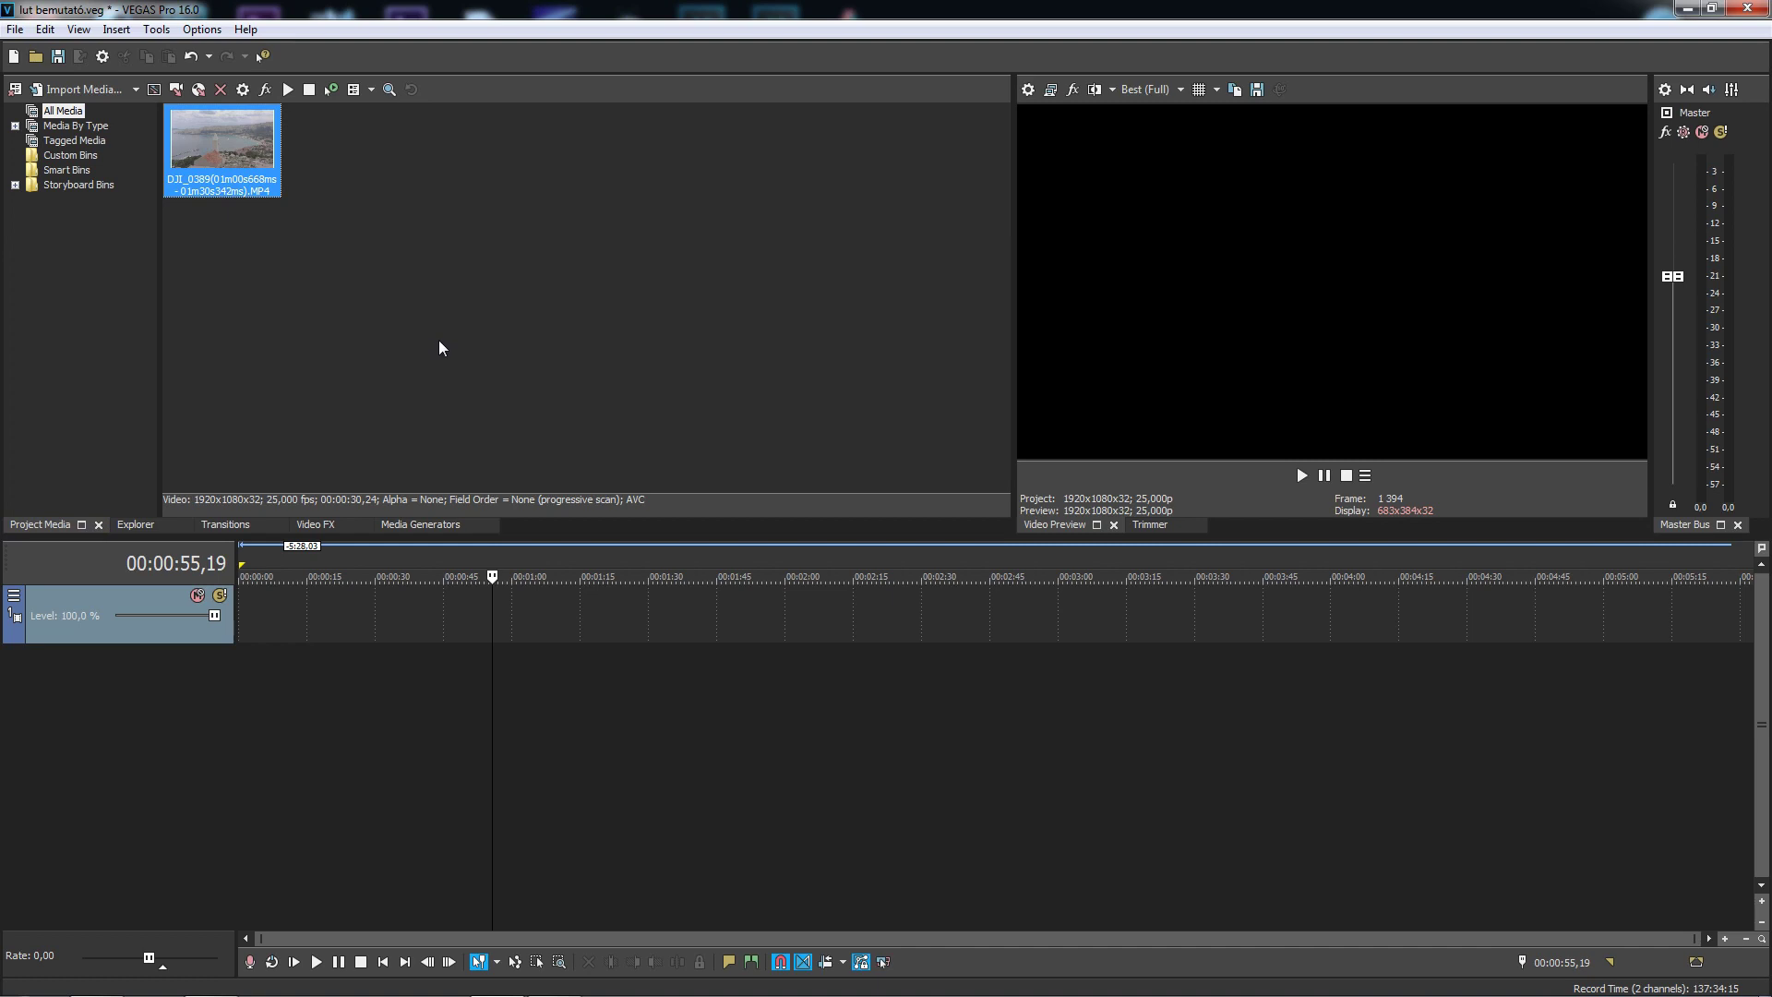
pyautogui.click(451, 263)
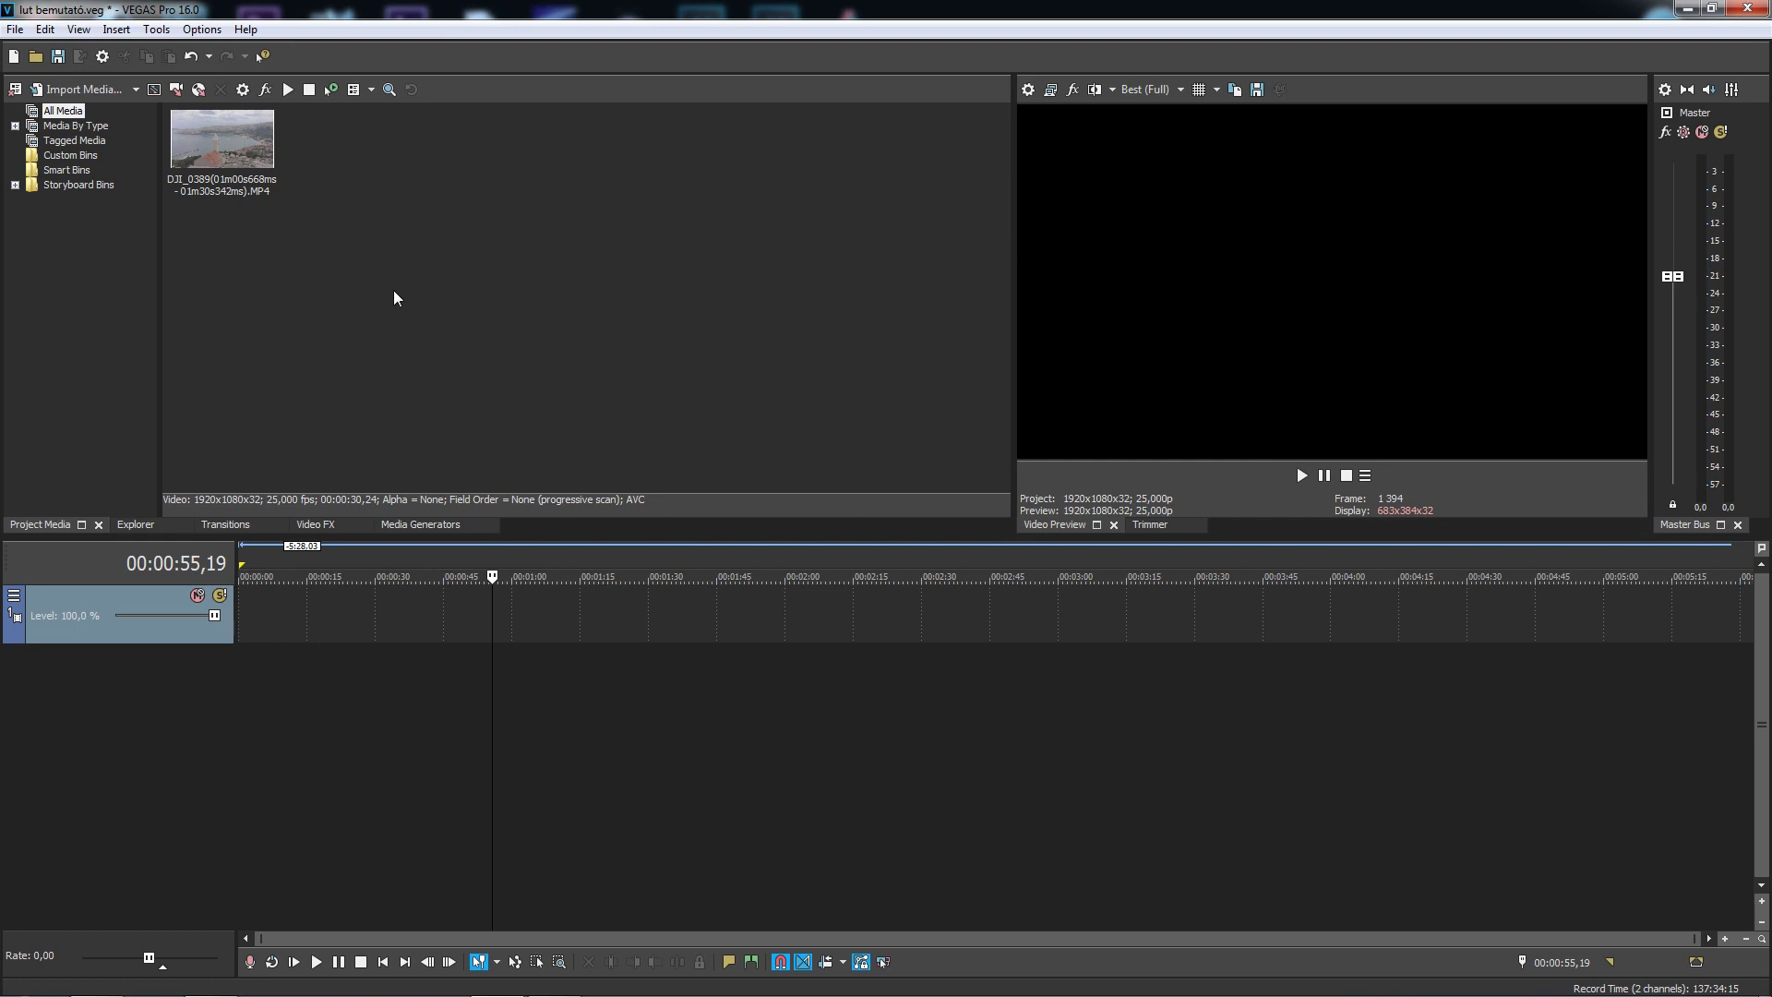
pyautogui.rightClick(207, 145)
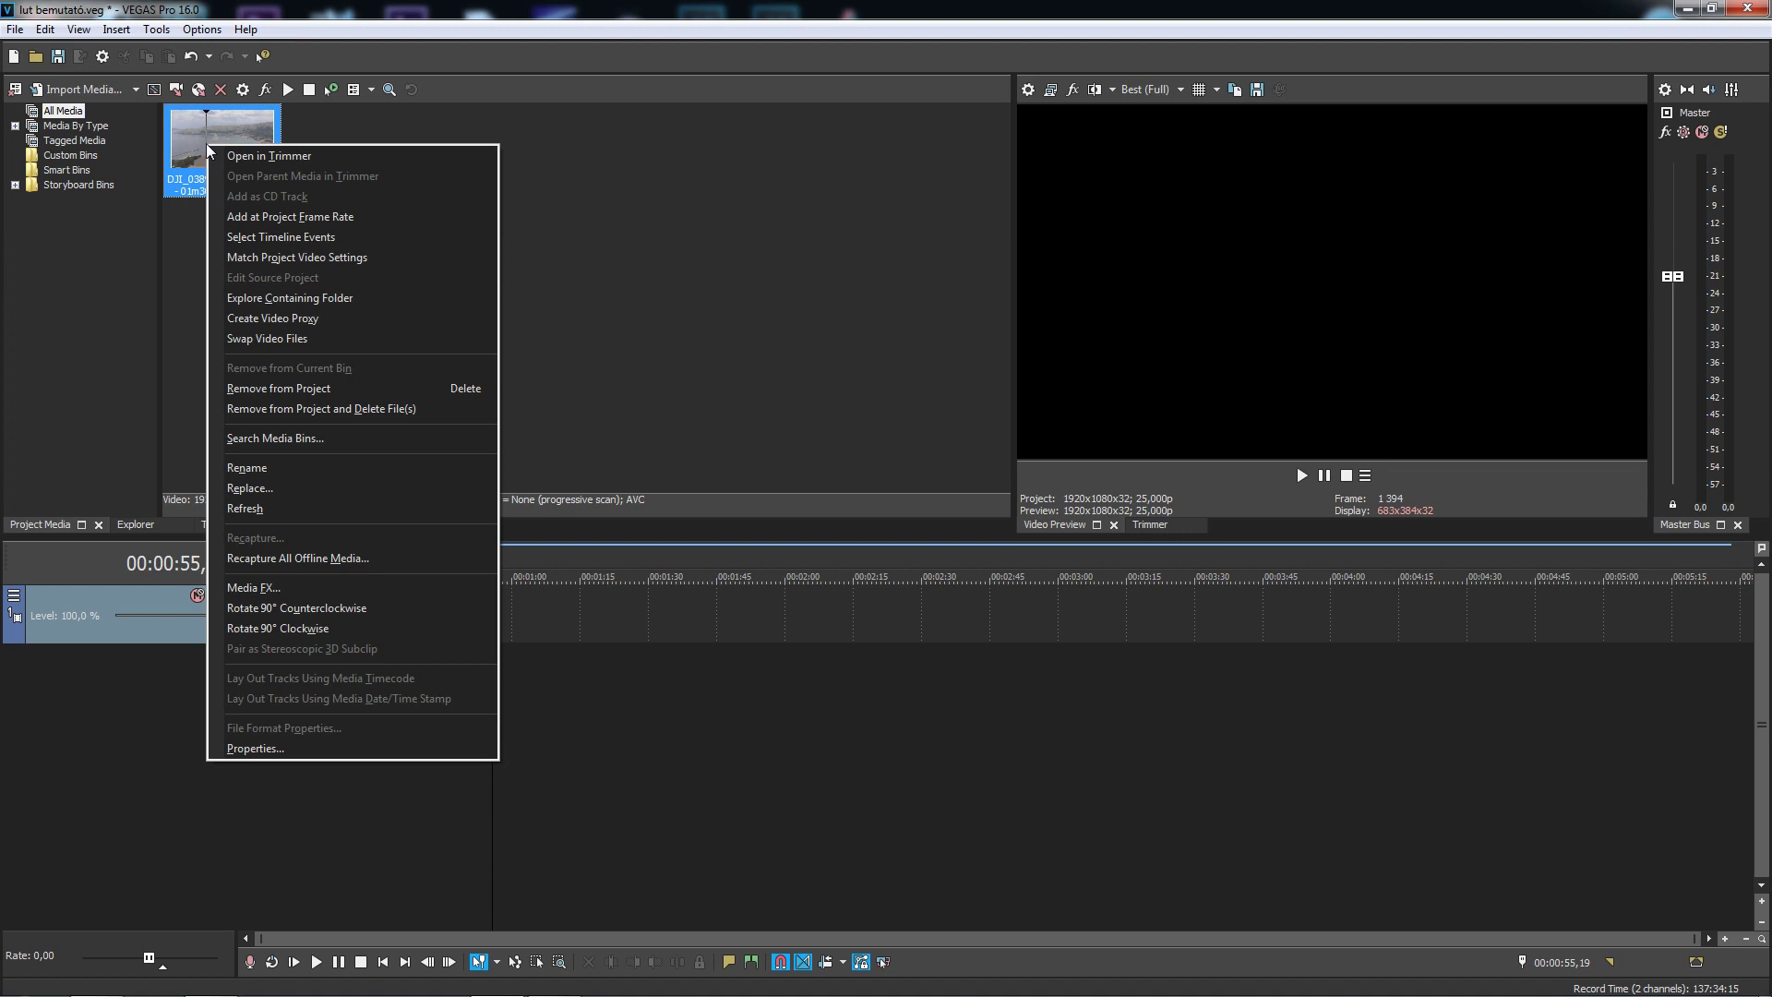
pyautogui.click(328, 320)
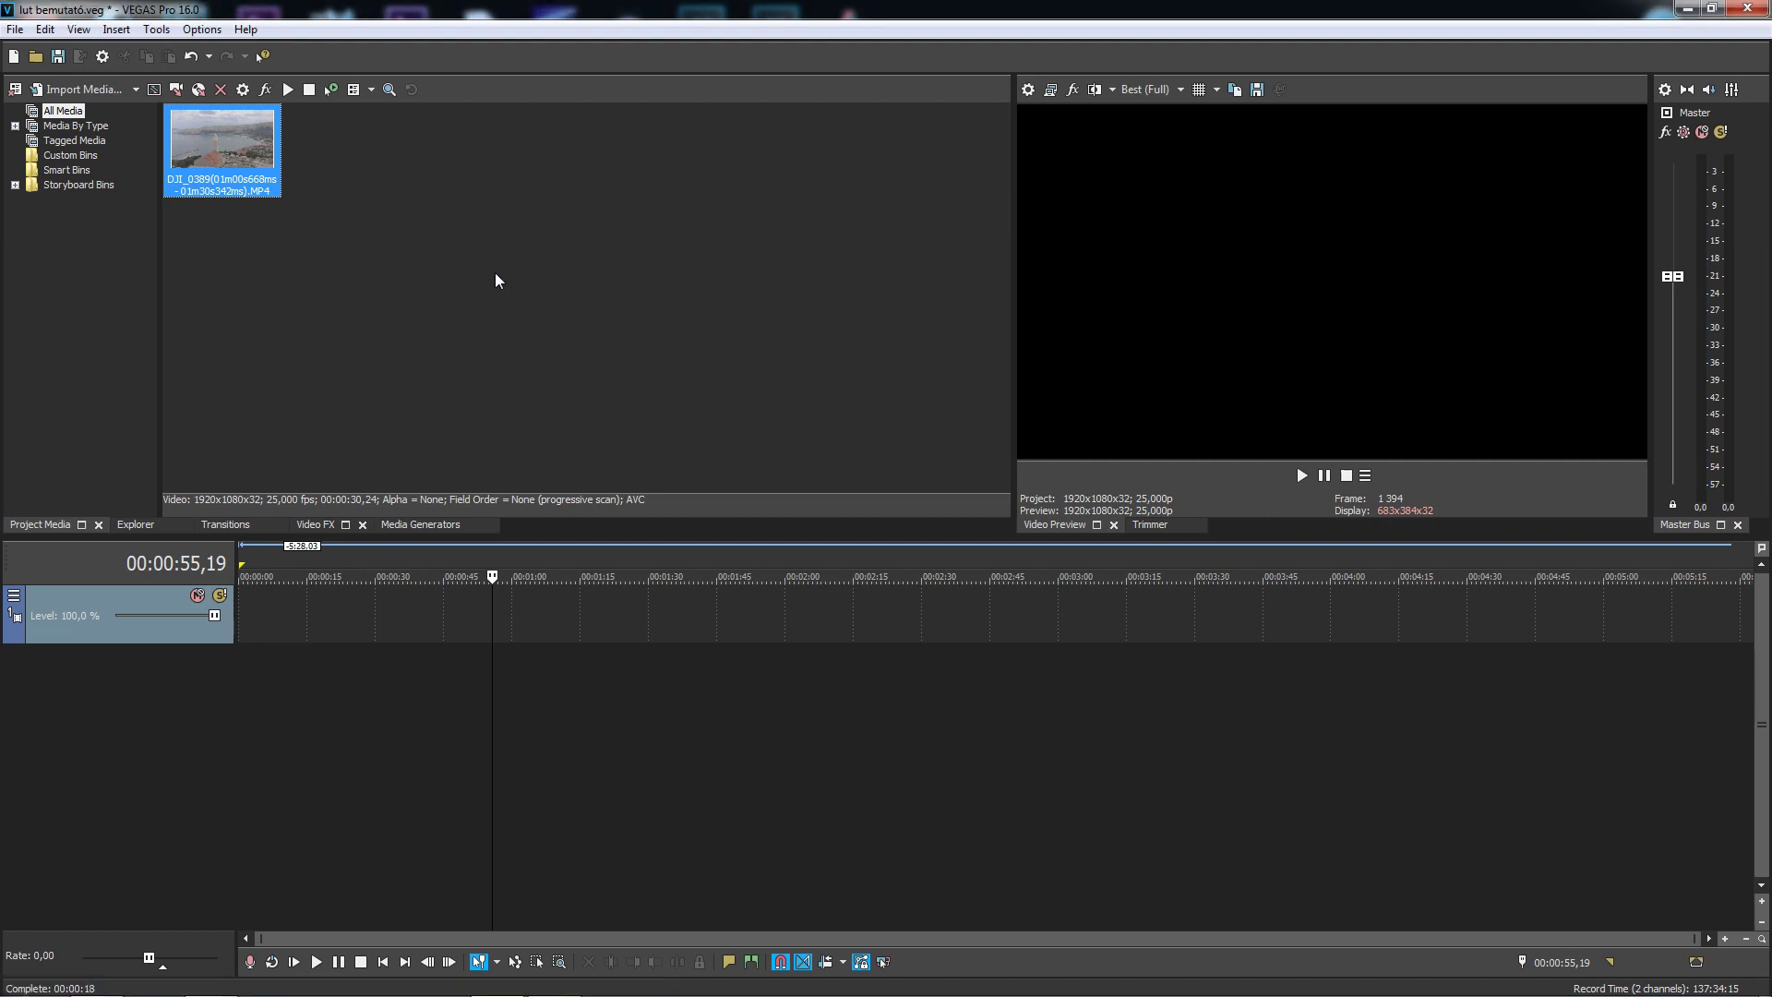
# Place the imported clip at the start of the timeline on a new track and delete the empty track above it
pyautogui.moveTo(471, 482); pyautogui.dragTo(226, 648)
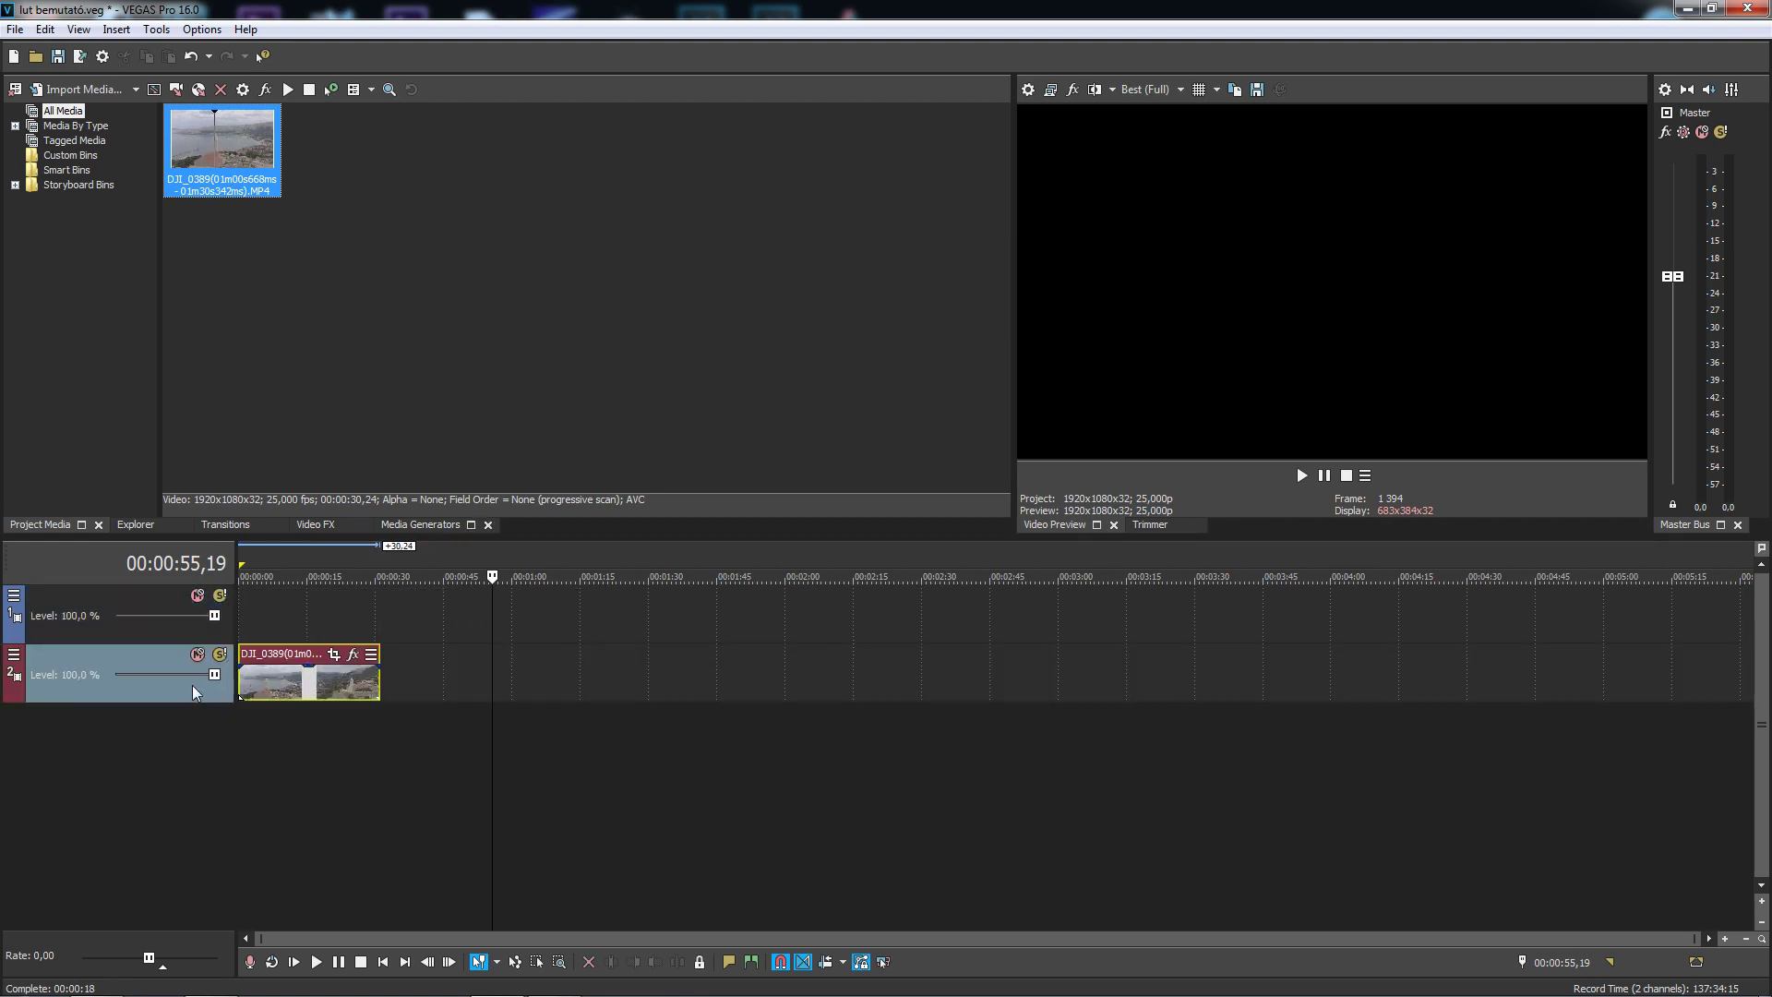
pyautogui.click(183, 627)
pyautogui.rightClick(183, 628)
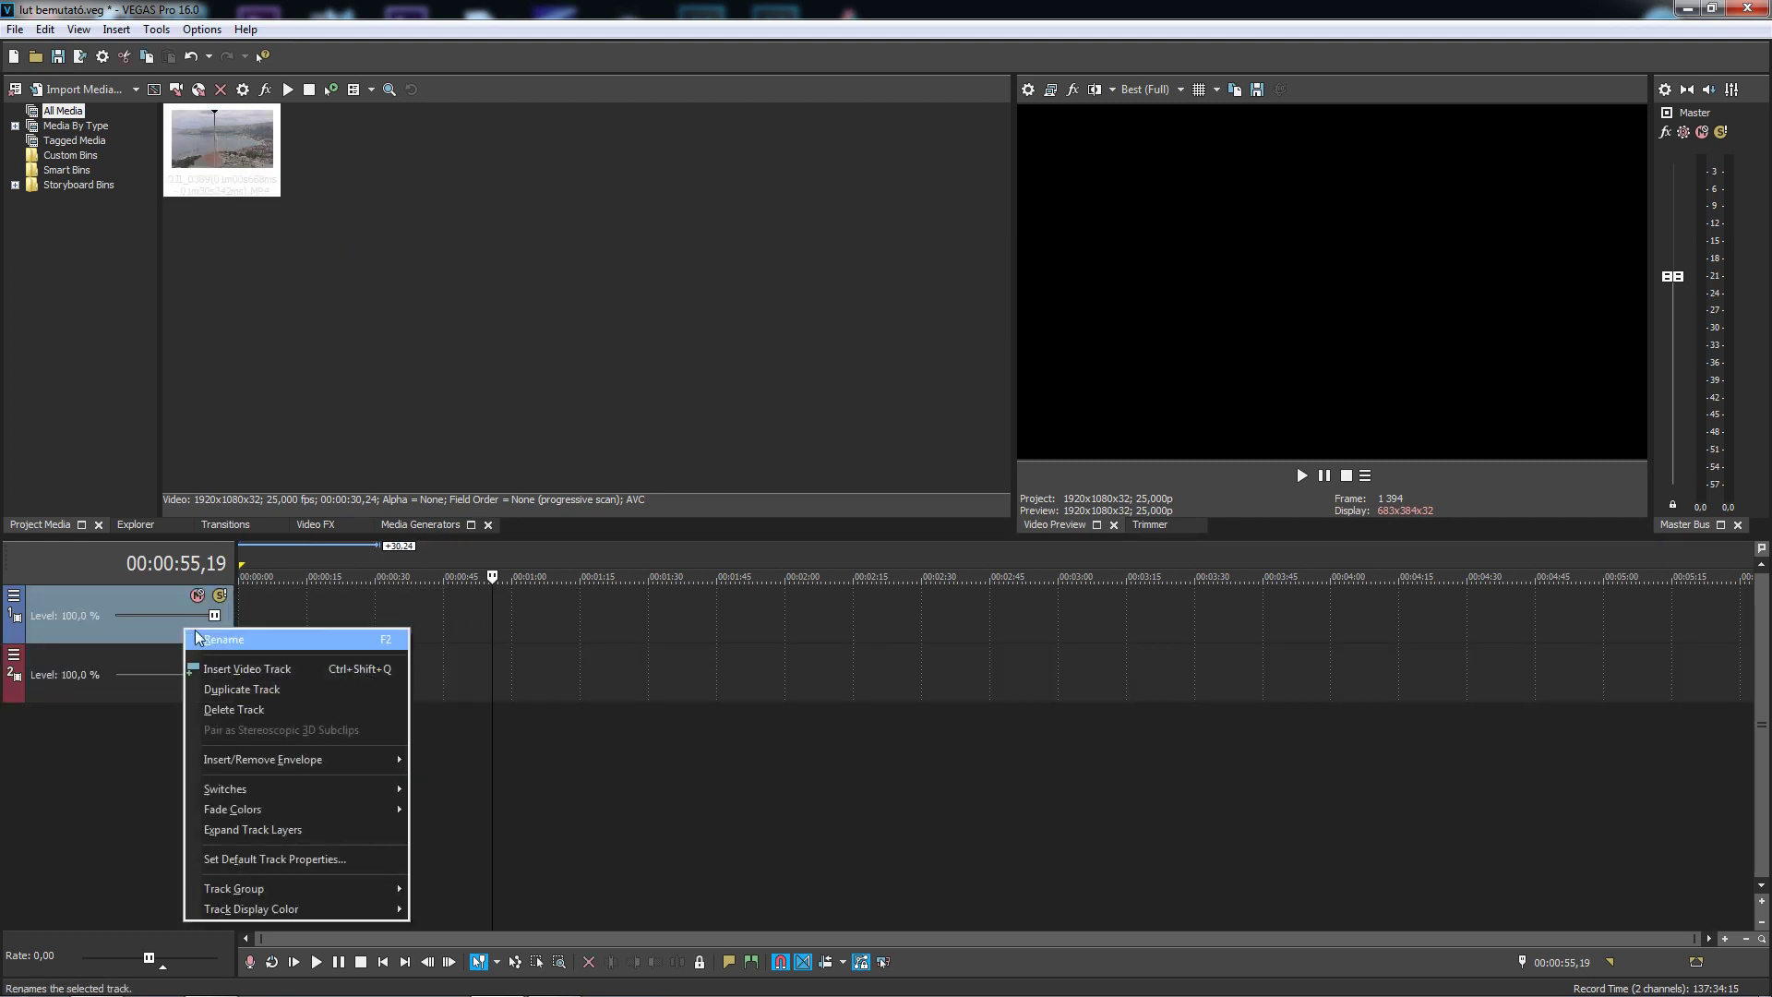
pyautogui.click(286, 710)
pyautogui.click(266, 635)
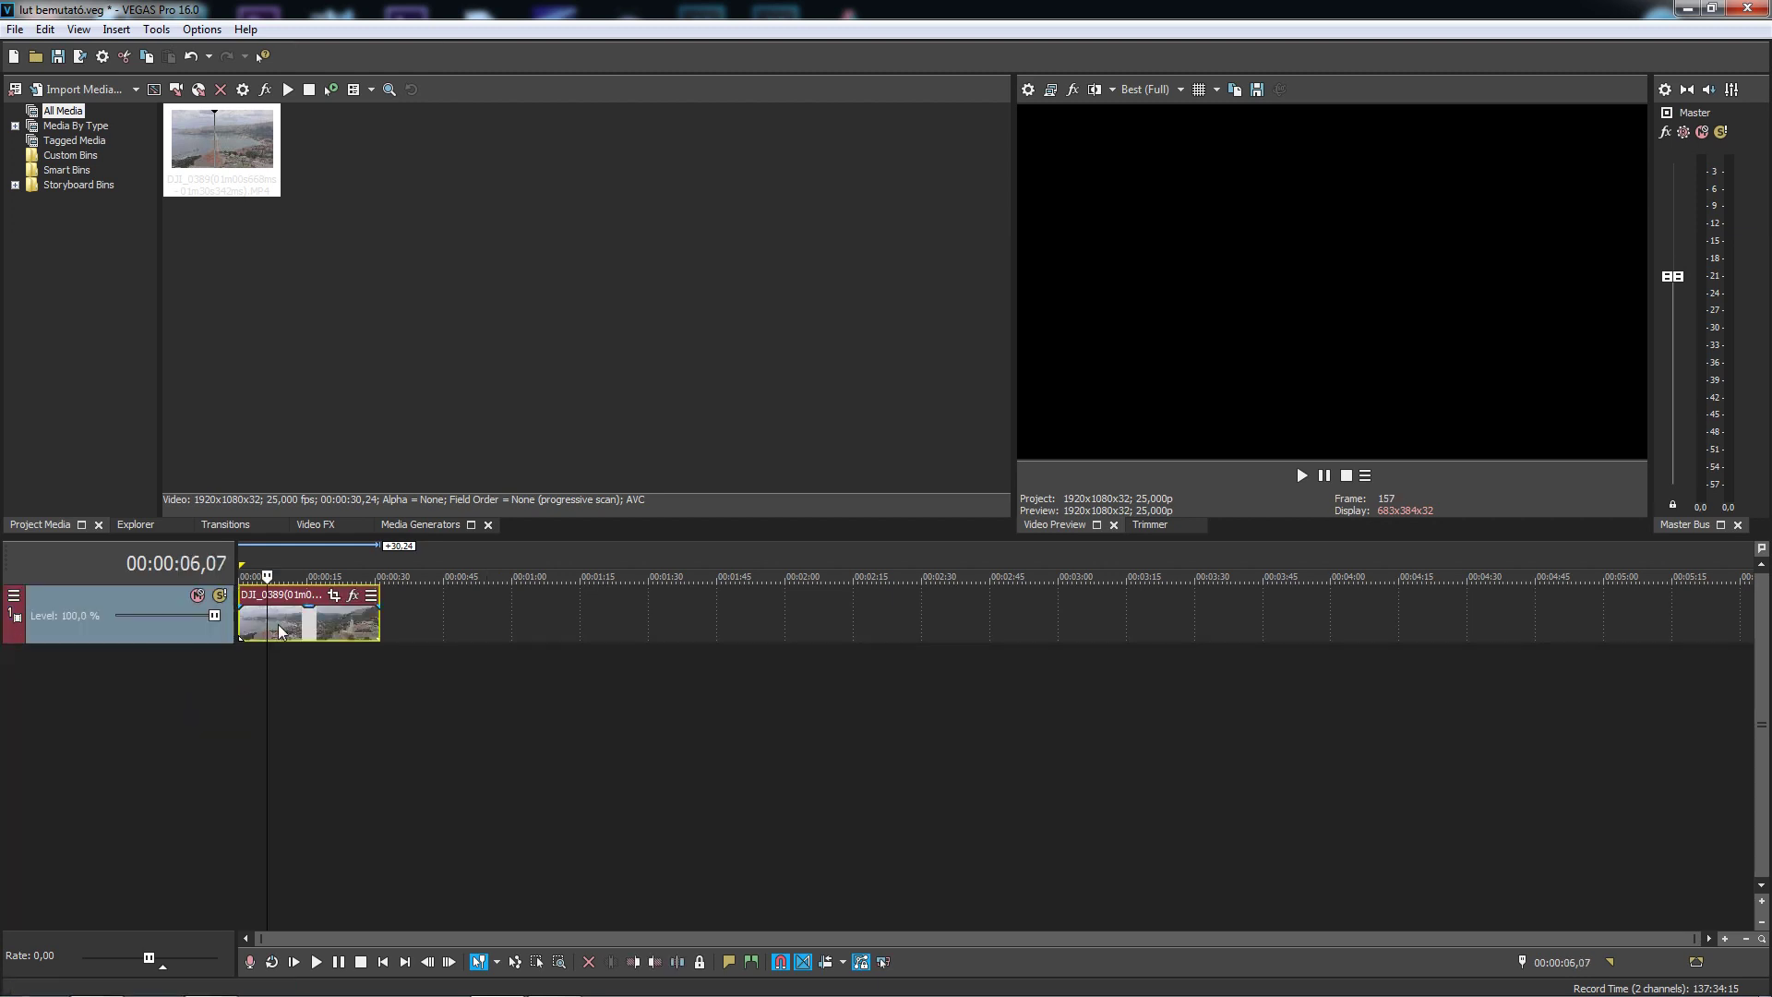
pyautogui.click(305, 629)
pyautogui.click(329, 622)
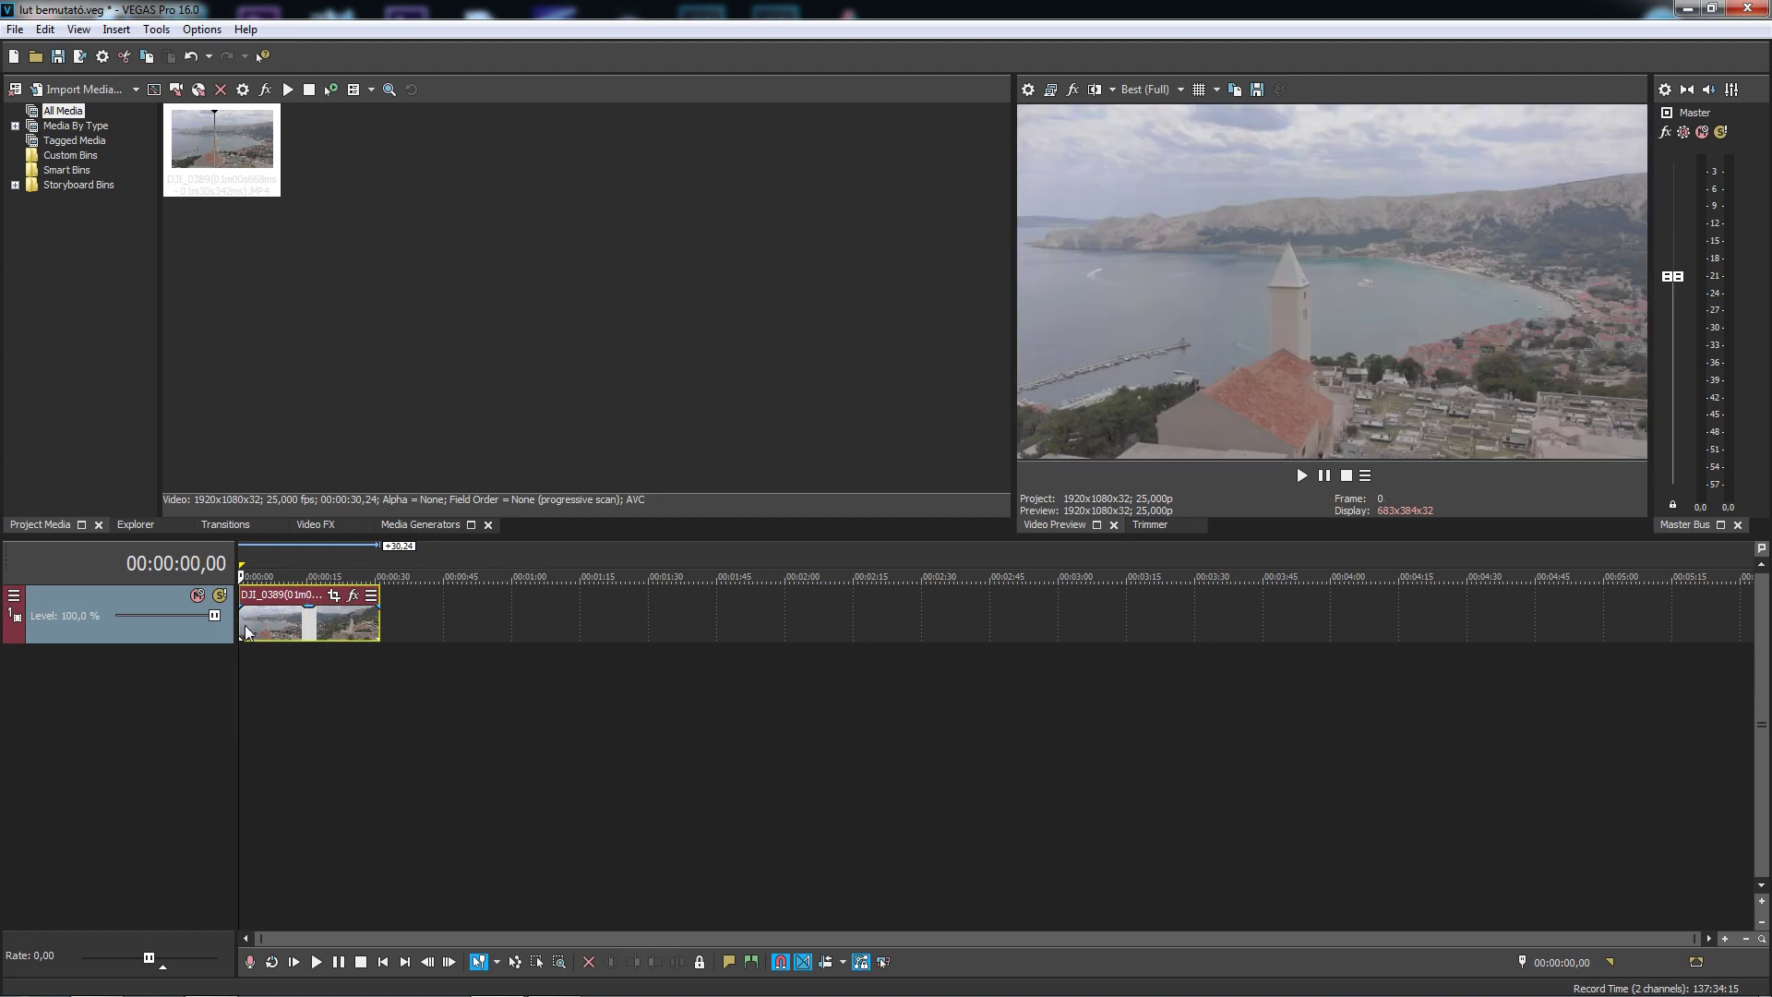
# Set the video preview quality to Preview (Auto) and play the clip briefly from the start to check playback
pyautogui.click(1172, 83)
pyautogui.moveTo(1171, 168)
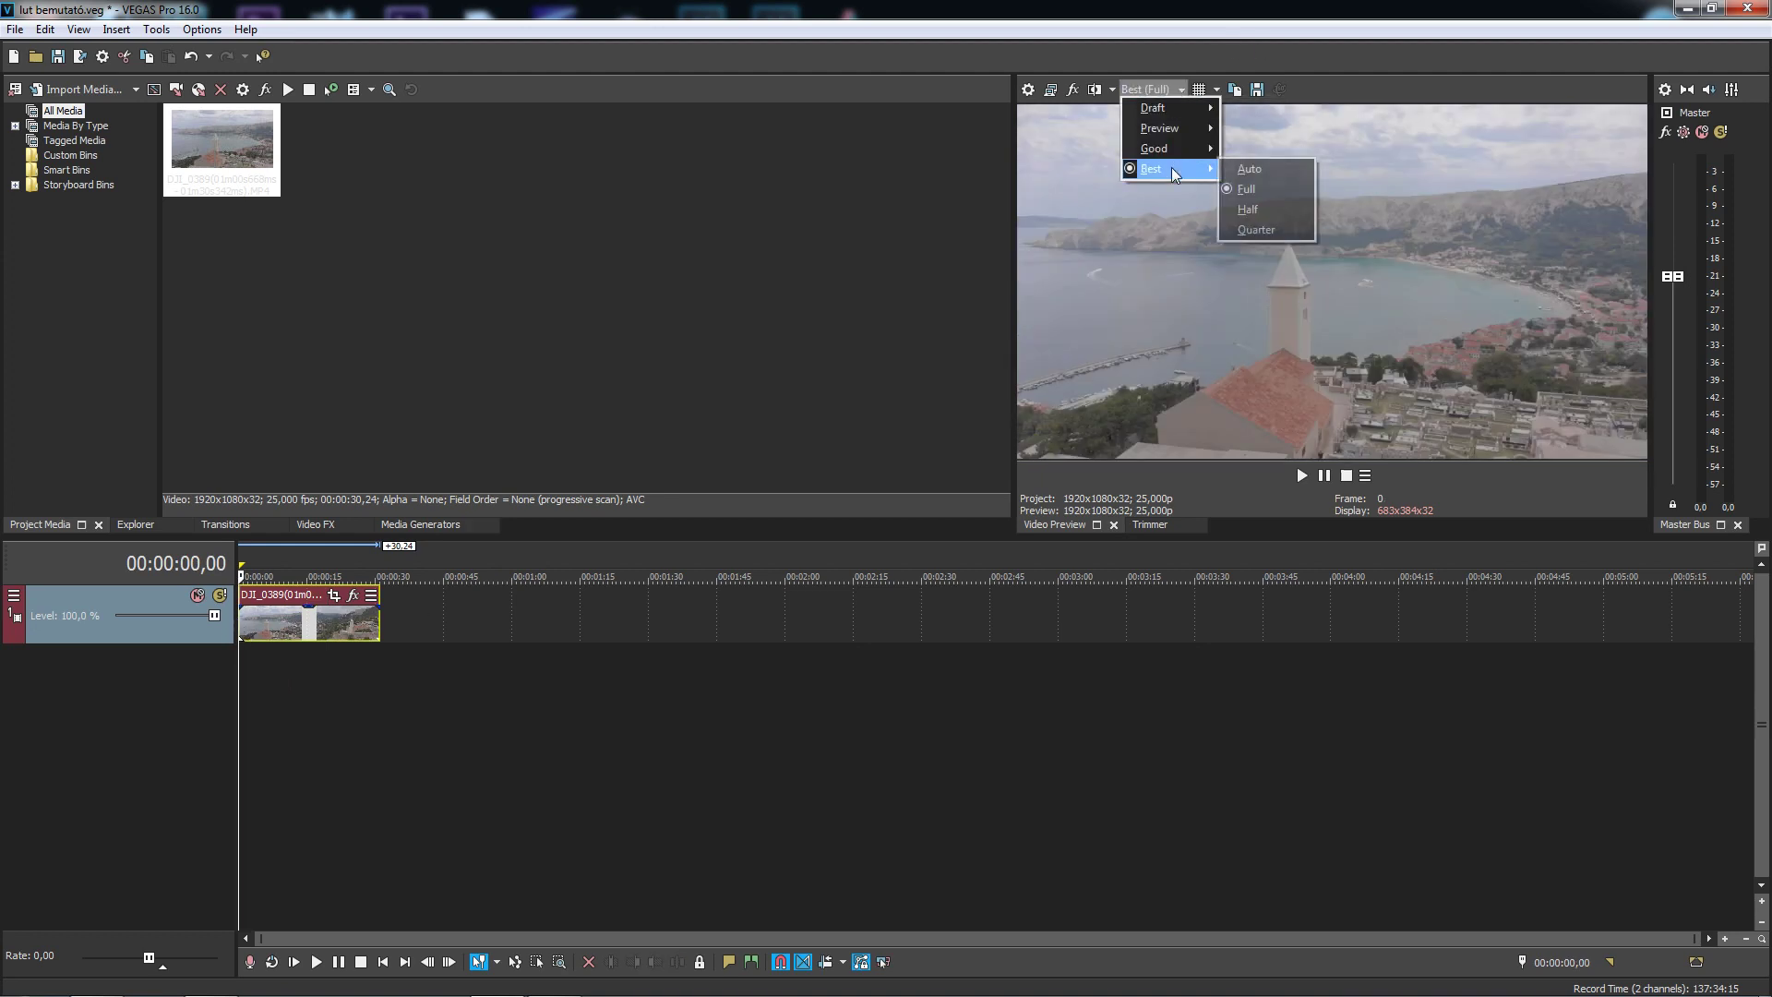
pyautogui.click(1361, 50)
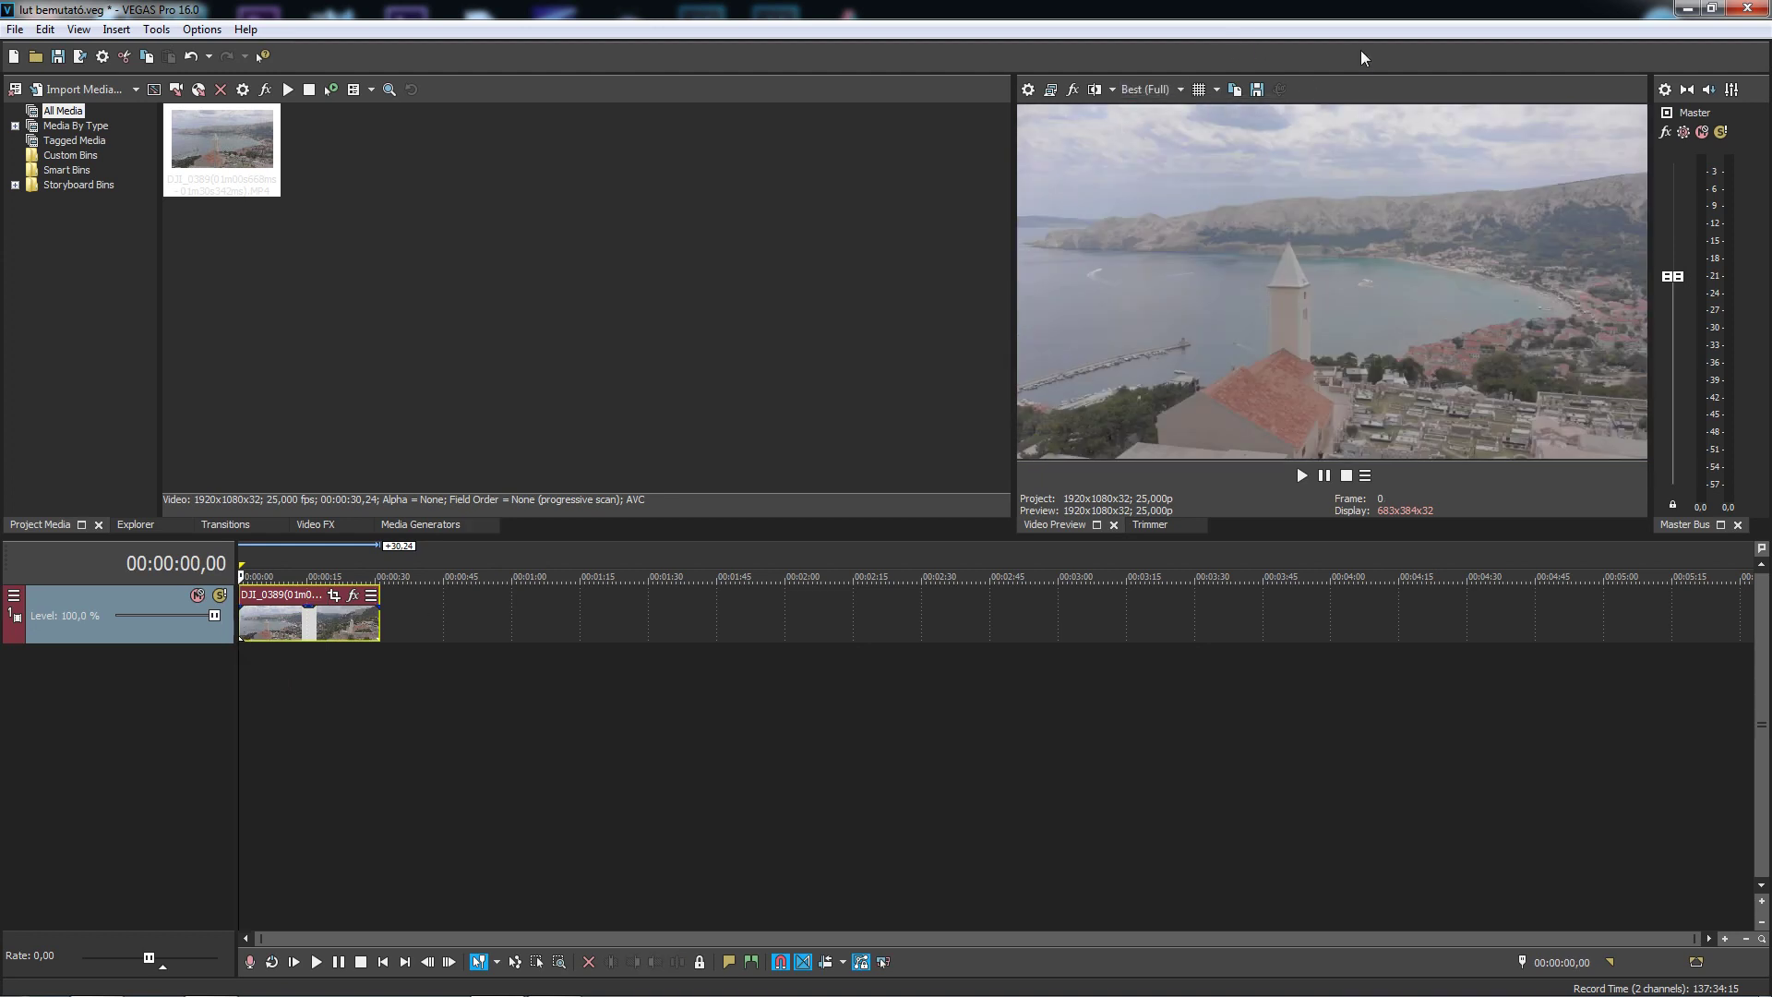
pyautogui.click(1158, 93)
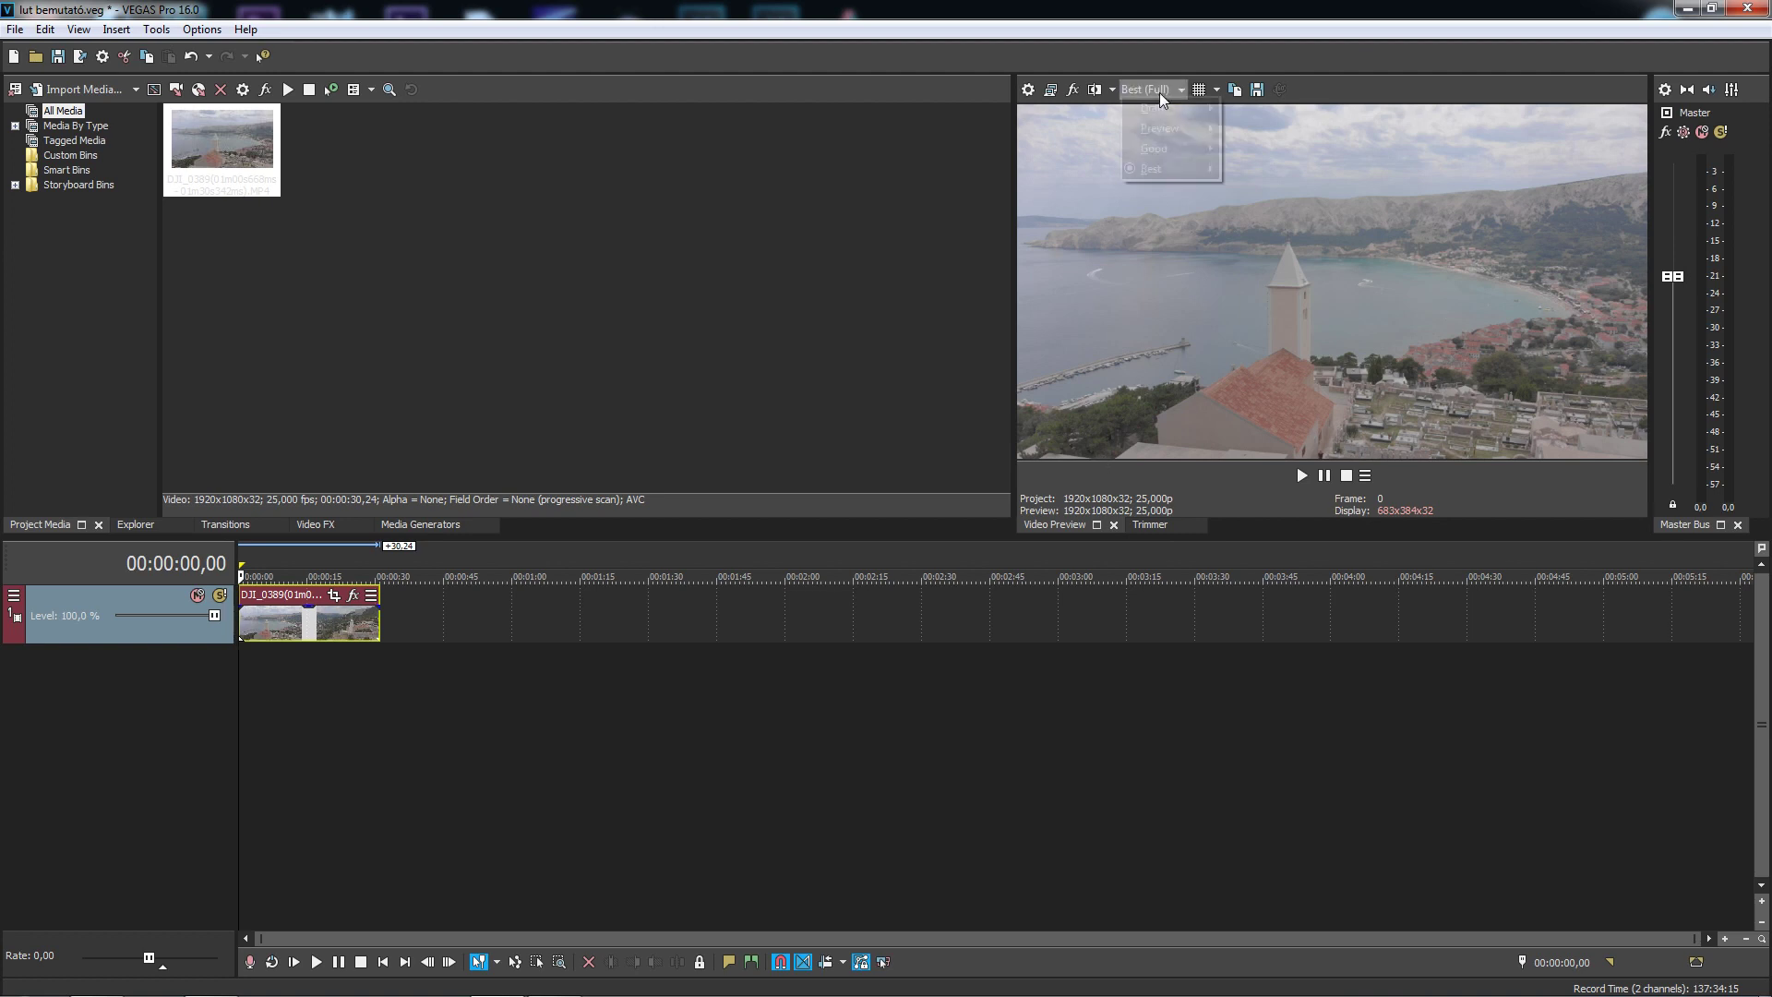
pyautogui.moveTo(1168, 133)
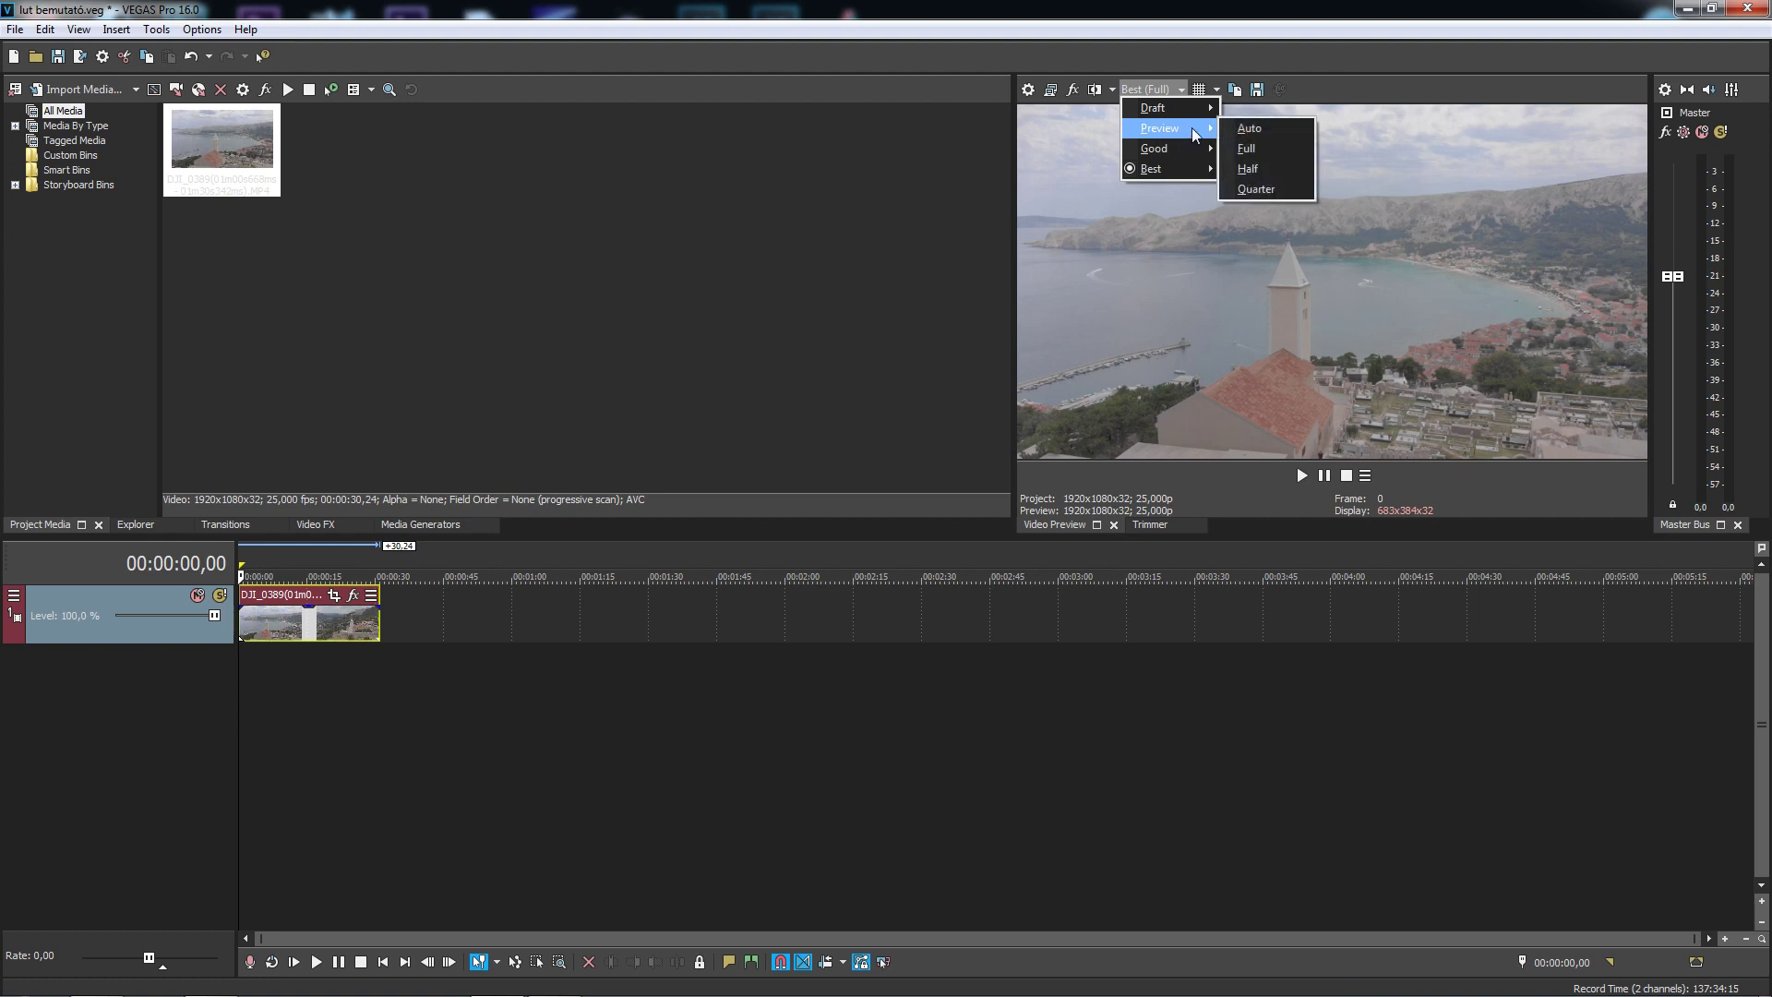
pyautogui.click(1270, 134)
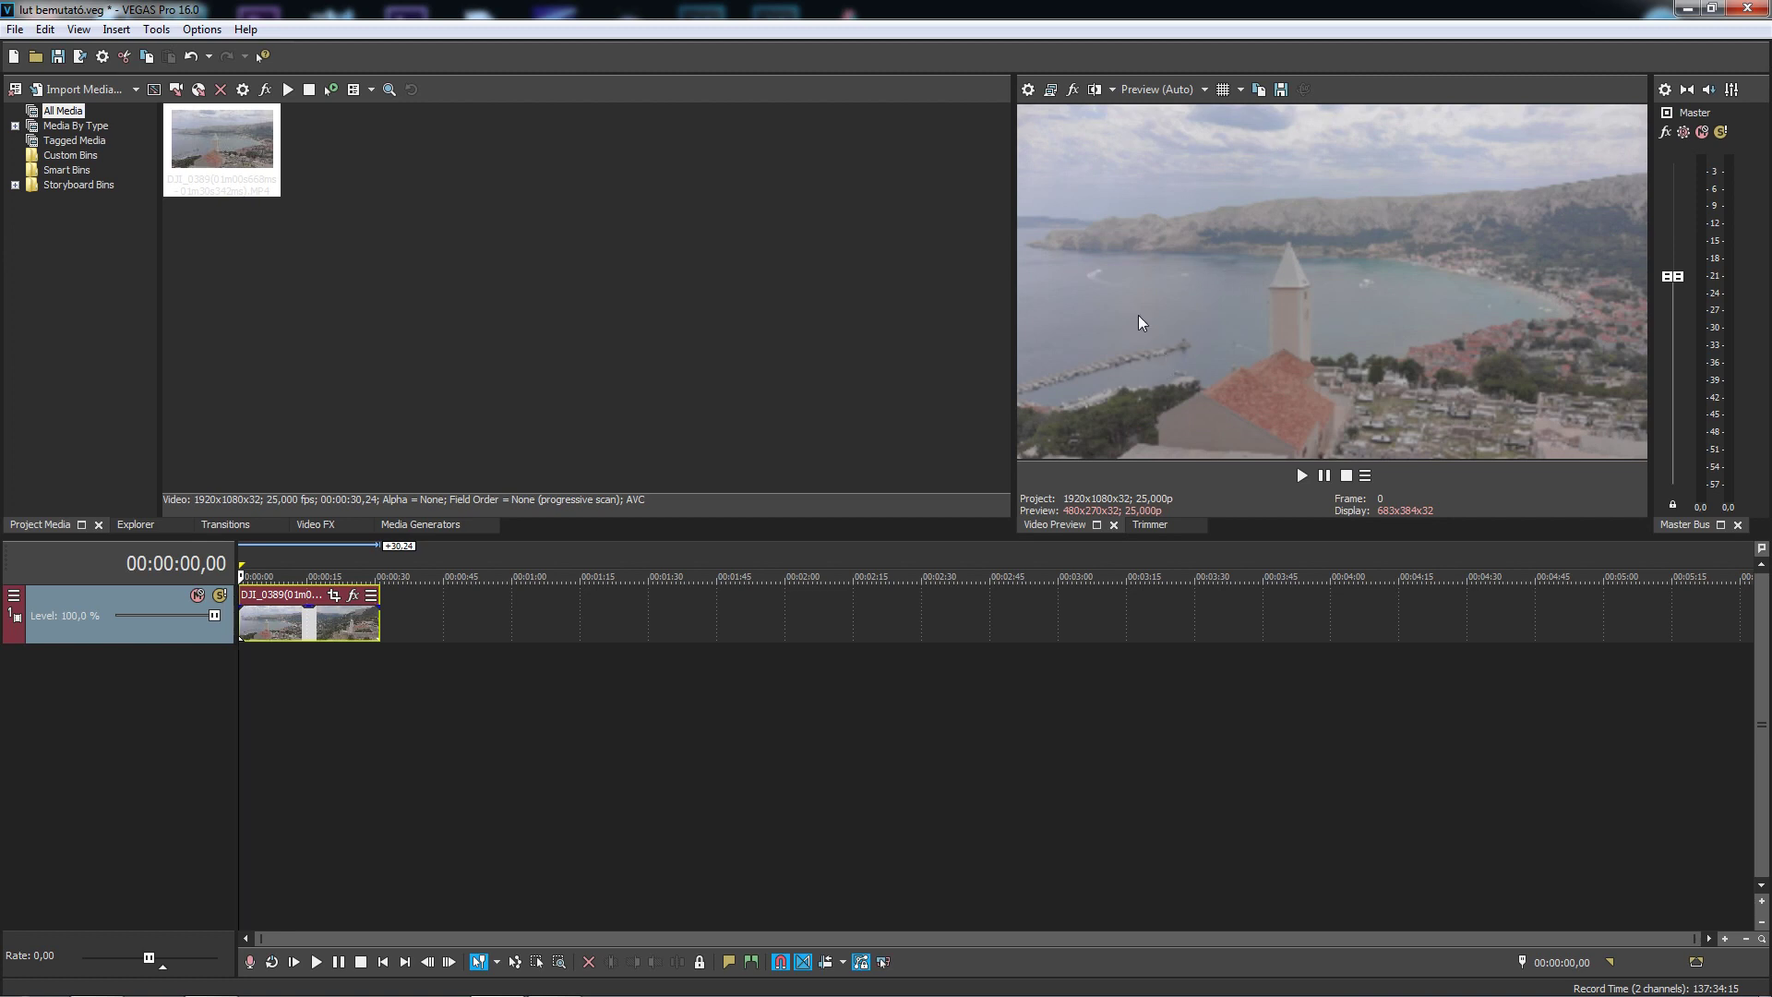
pyautogui.click(315, 962)
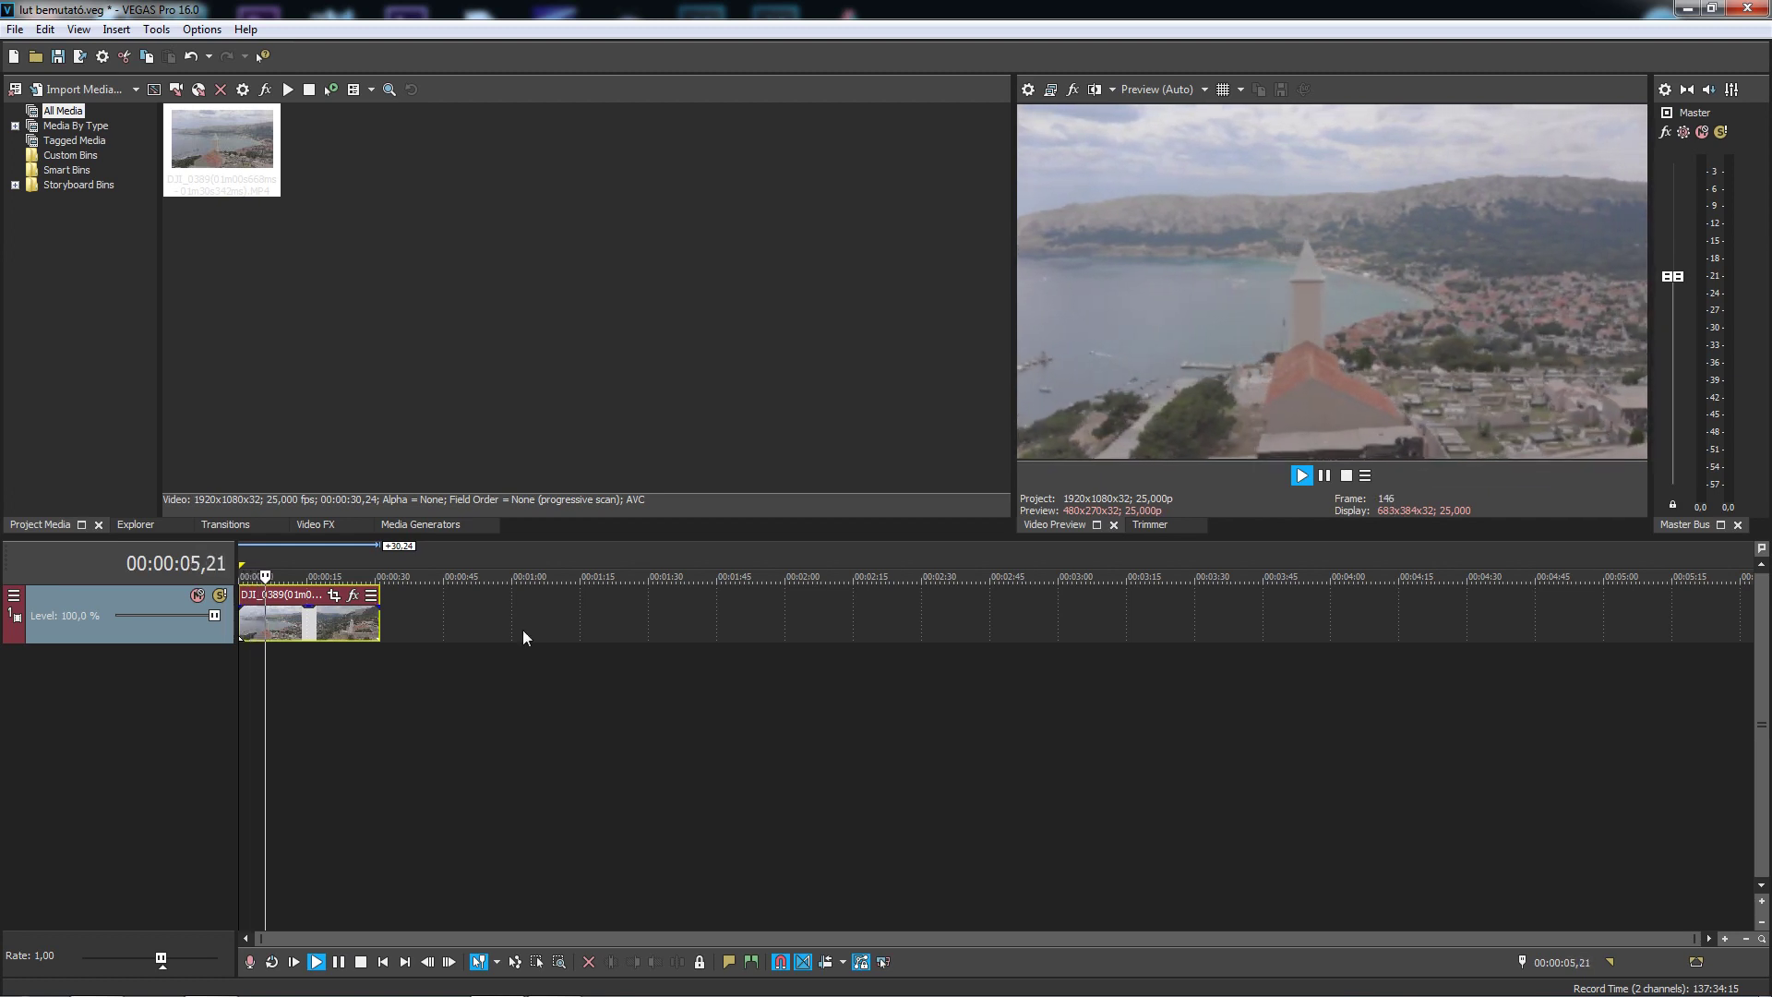
pyautogui.click(361, 963)
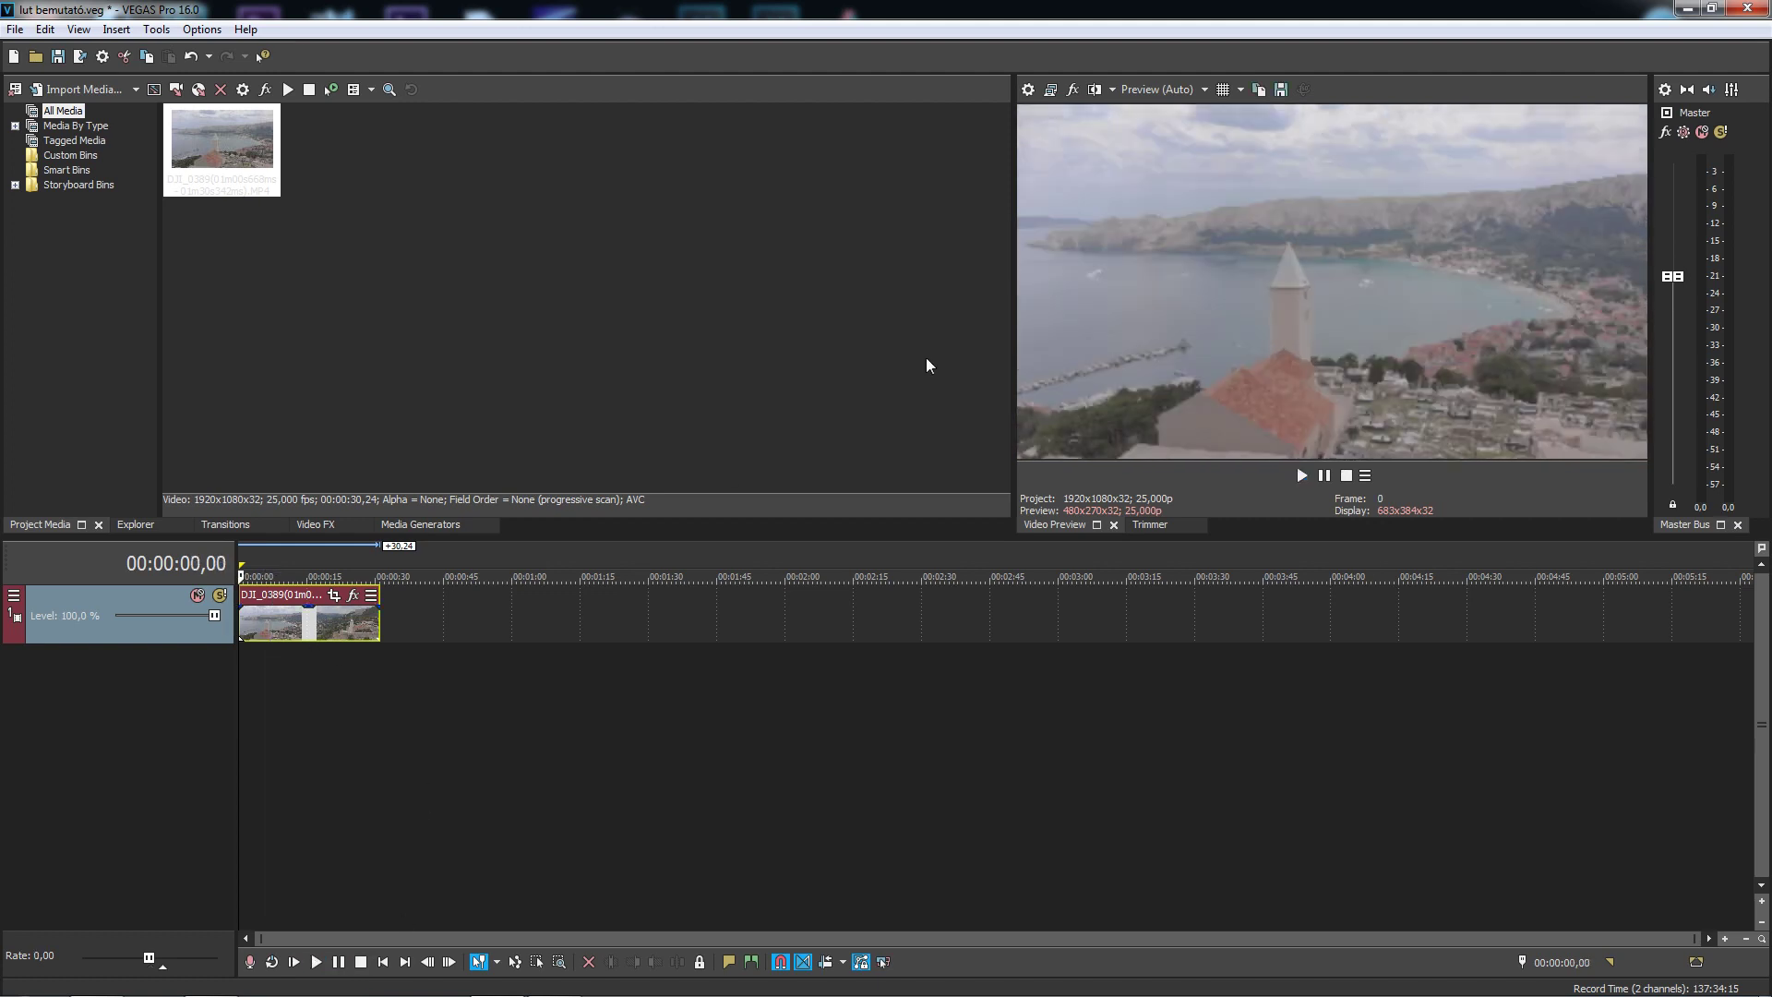
# Set the video preview quality to Best (Full) and play the clip from the start to check playback
pyautogui.click(1177, 88)
pyautogui.moveTo(1168, 166)
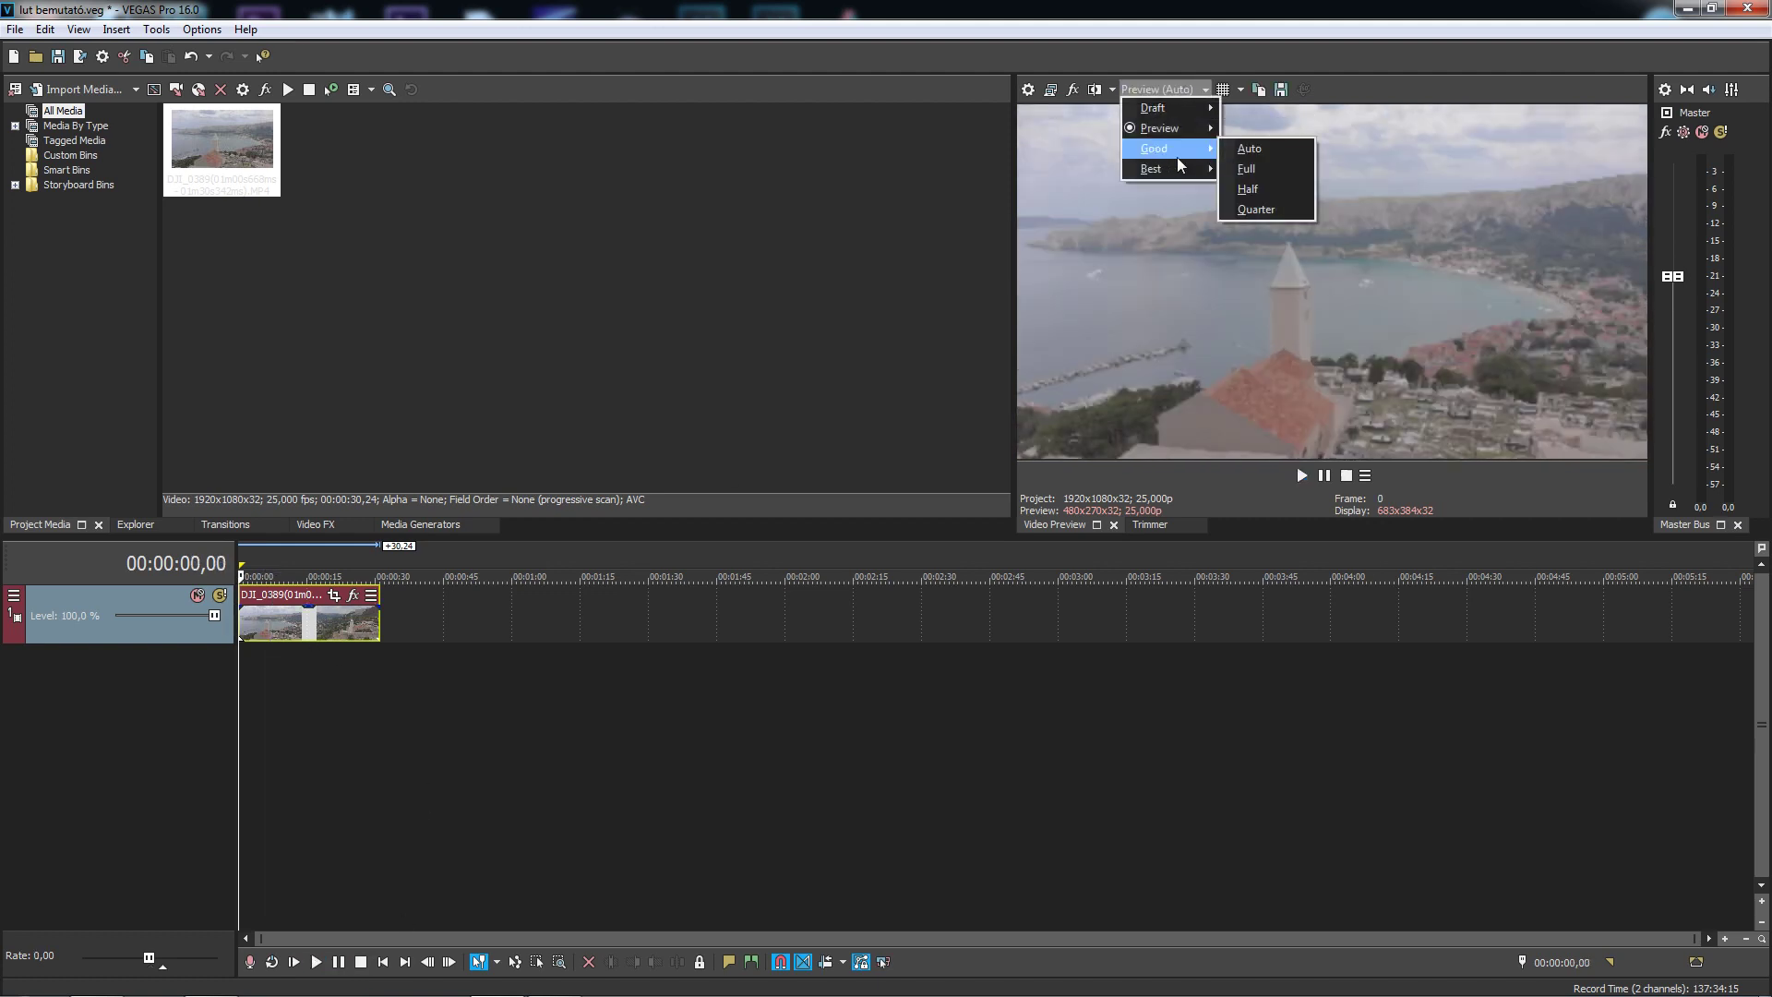
pyautogui.click(1272, 187)
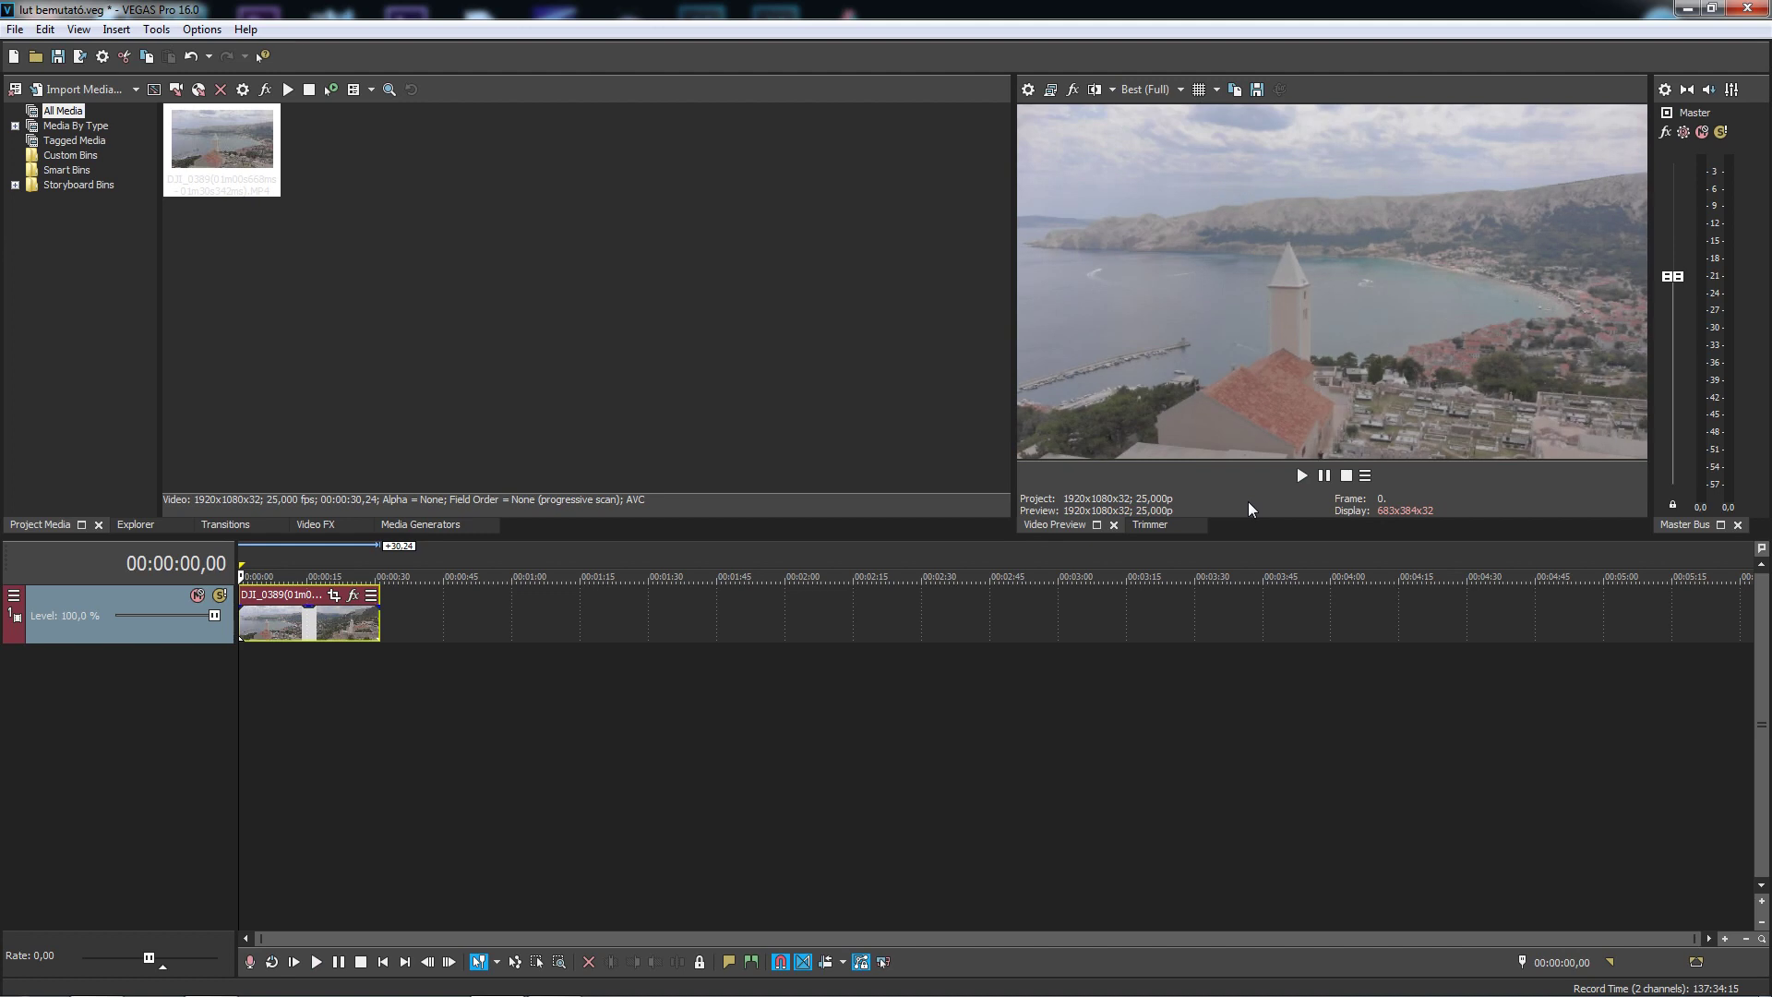
pyautogui.click(316, 962)
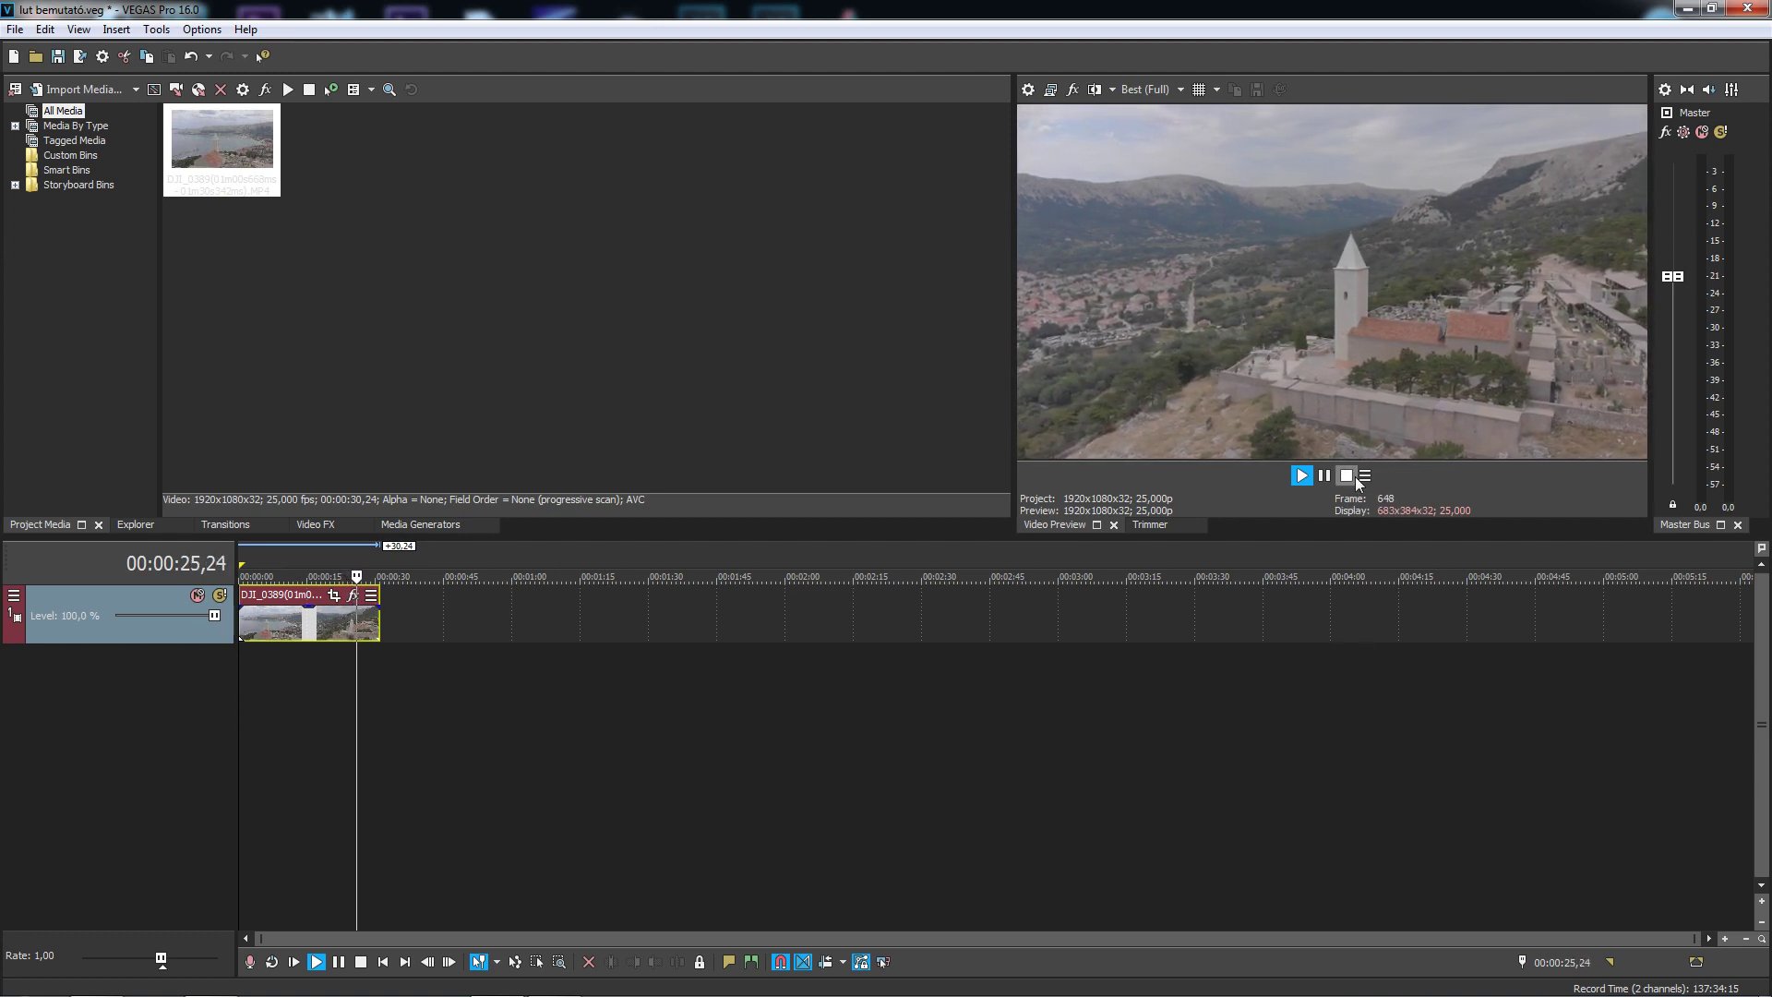
pyautogui.press('space')
# Examine the image quality at various points along the timeline clip and return the playhead to its start
pyautogui.click(293, 626)
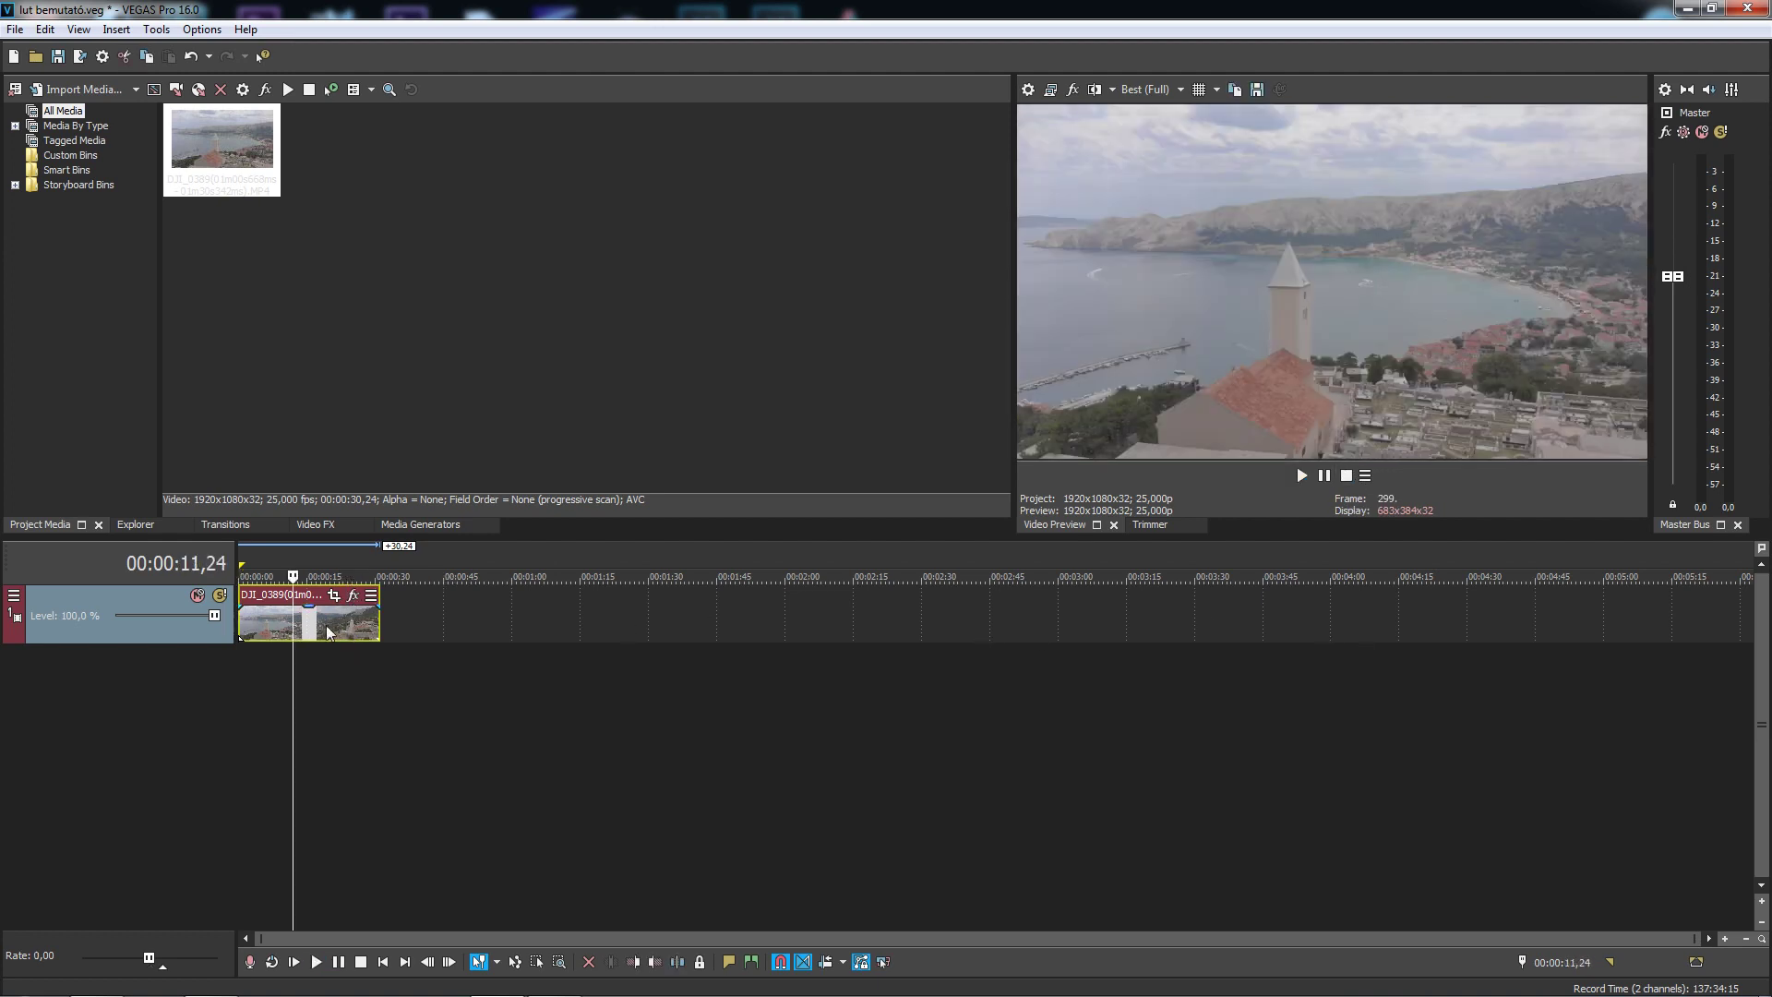
pyautogui.click(327, 624)
pyautogui.click(358, 622)
pyautogui.click(279, 625)
pyautogui.click(248, 628)
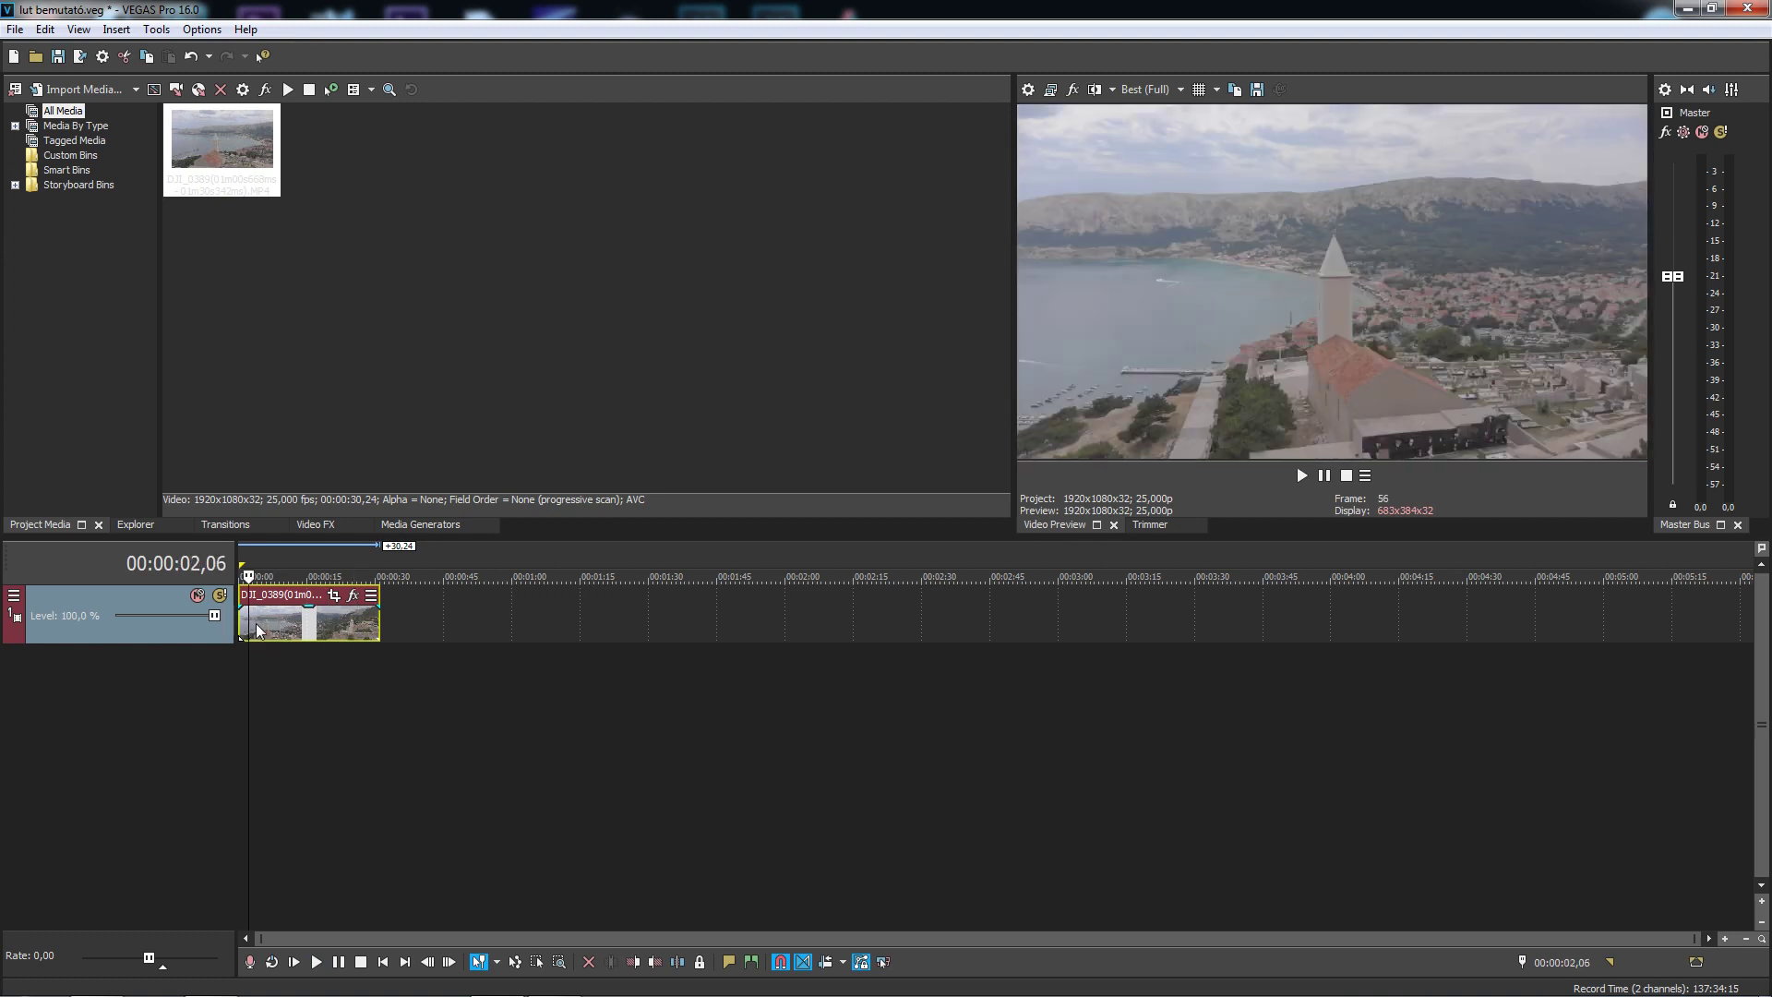
pyautogui.click(308, 626)
pyautogui.click(342, 625)
pyautogui.click(270, 631)
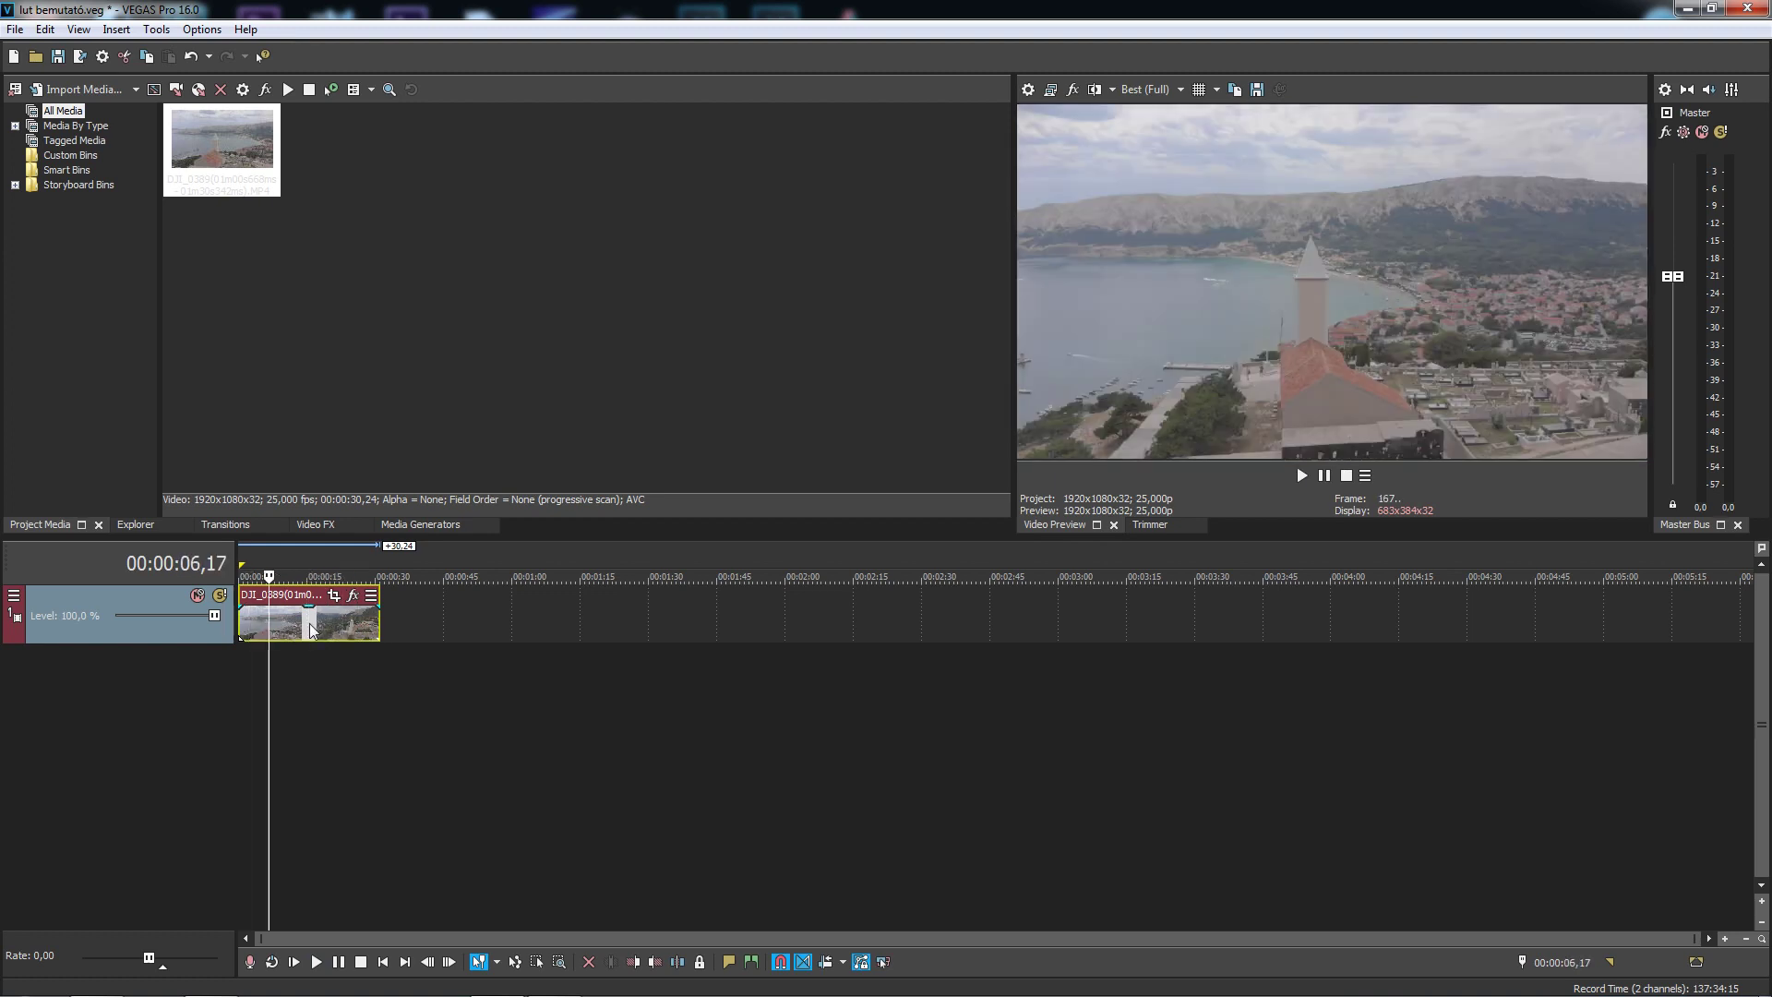
pyautogui.click(308, 625)
pyautogui.click(350, 623)
pyautogui.click(273, 624)
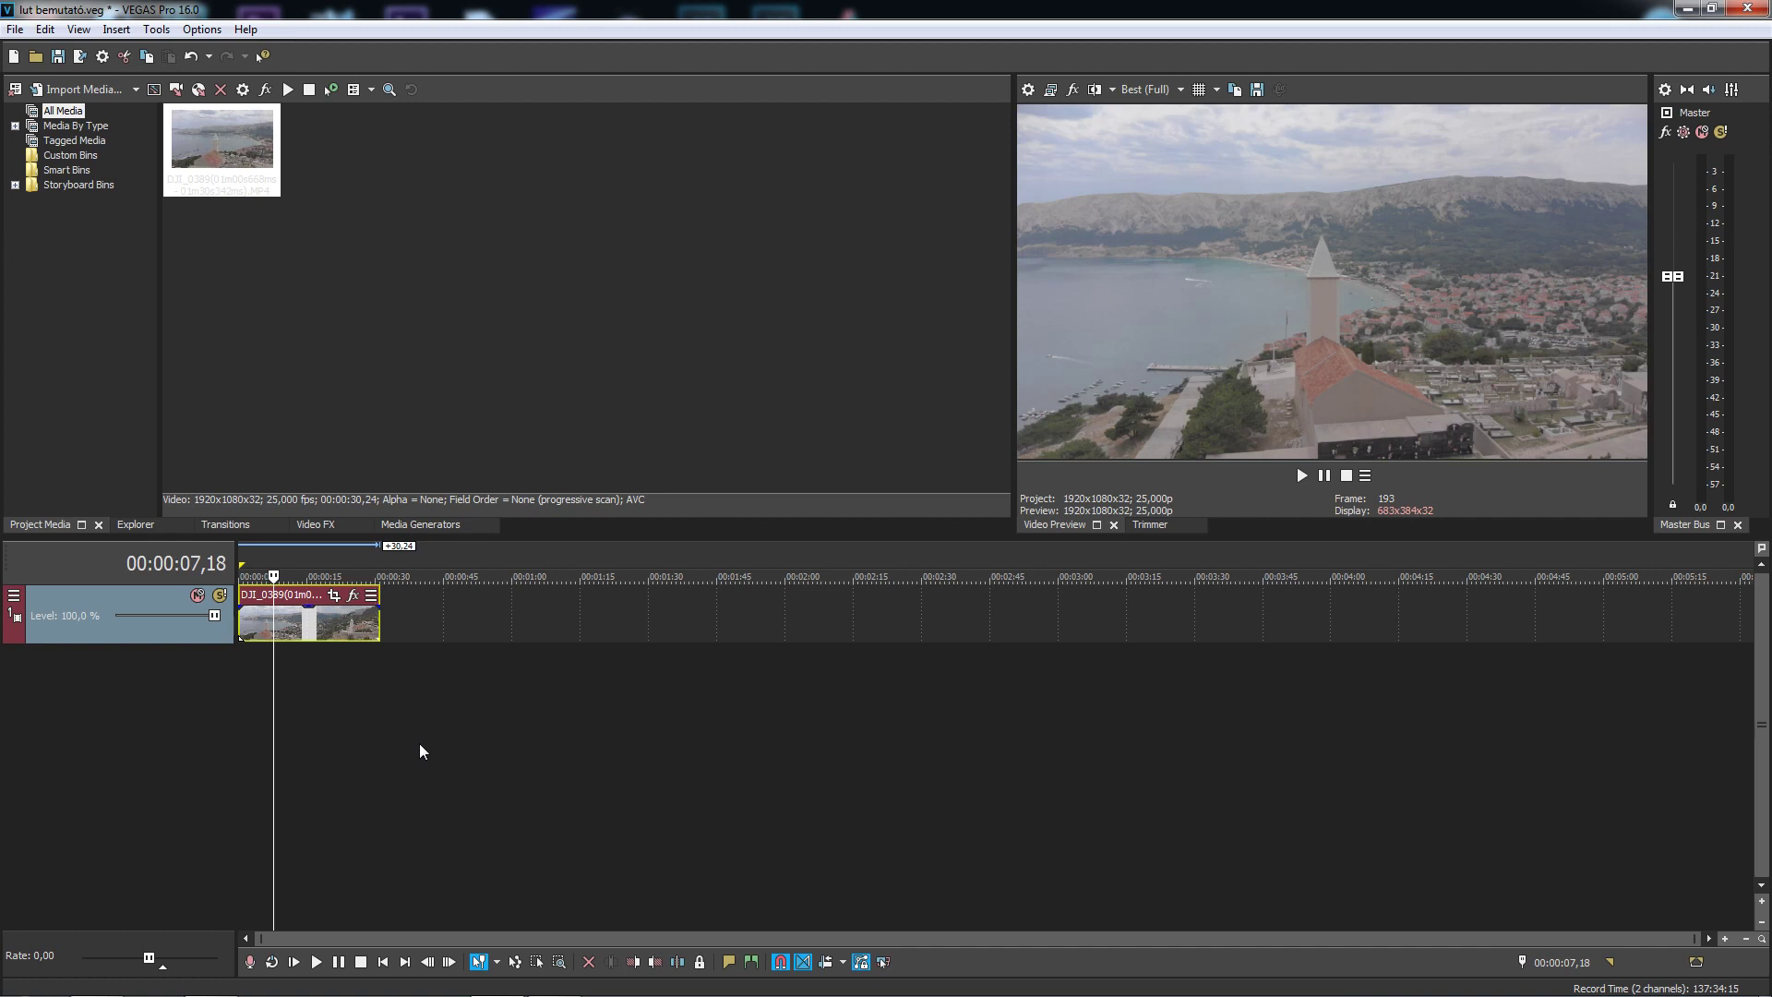
pyautogui.click(242, 620)
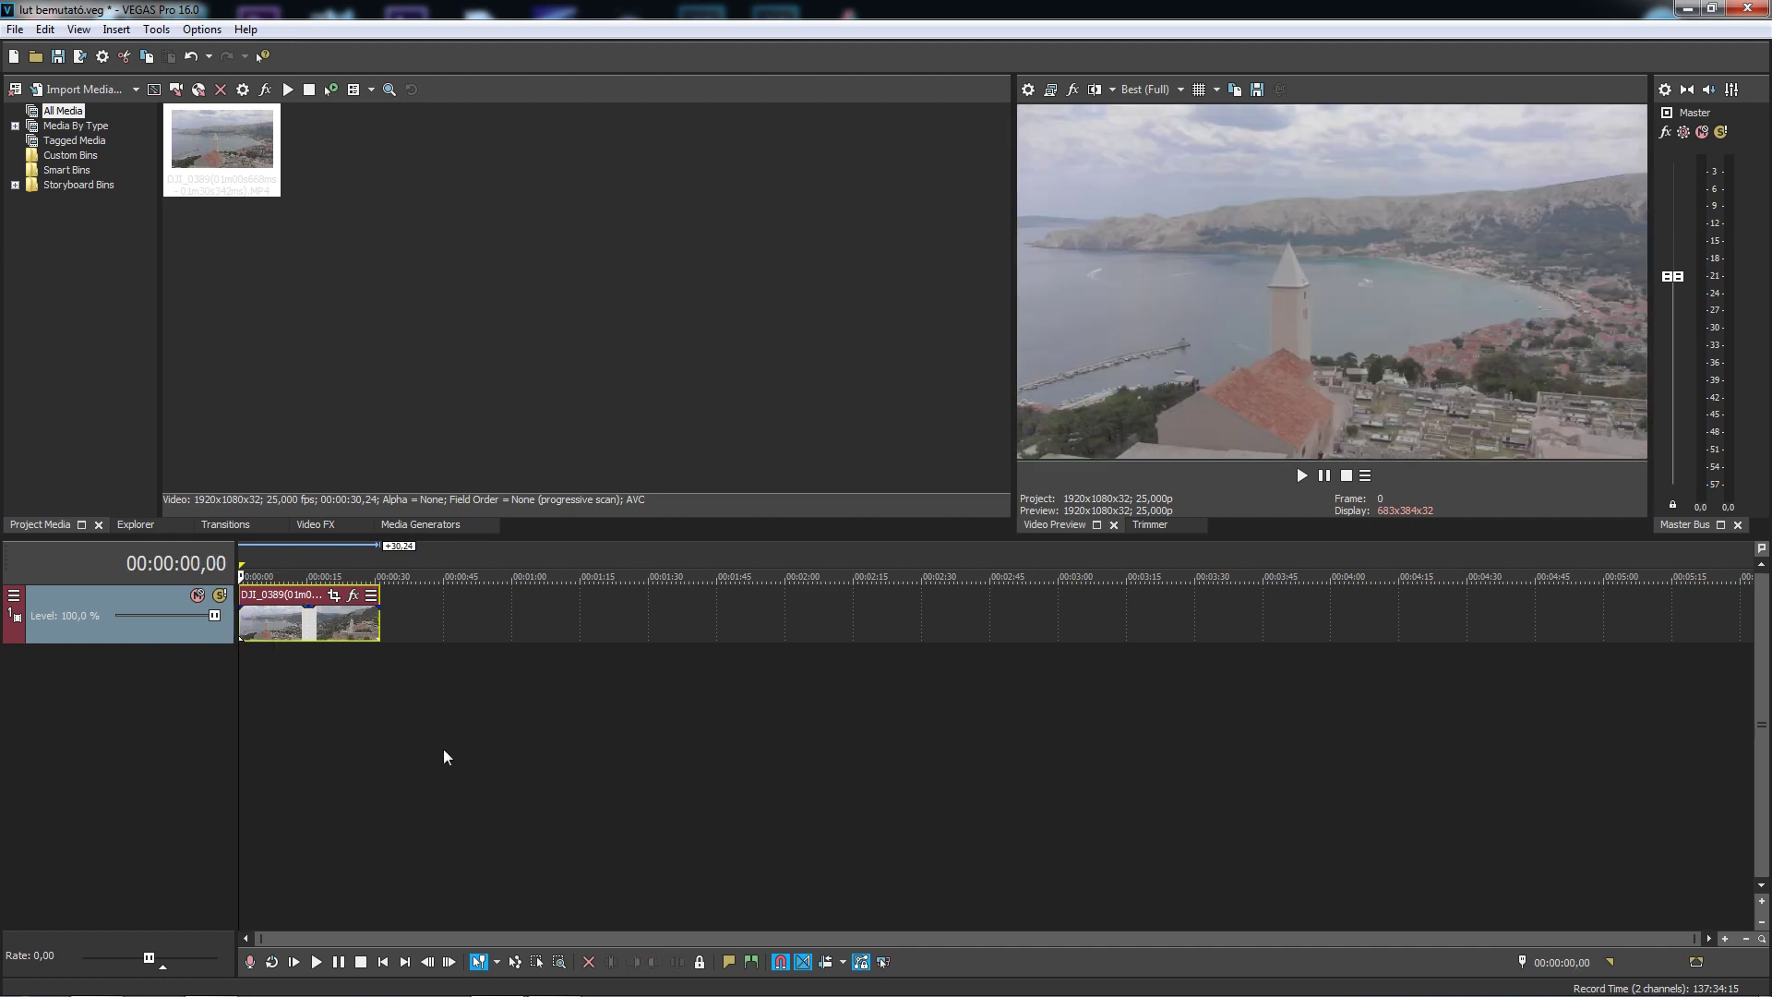
# Enlarge the clip's track on the timeline and add the VEGAS LUT Filter as an event effect on the clip
pyautogui.scroll(4, 401, 707)
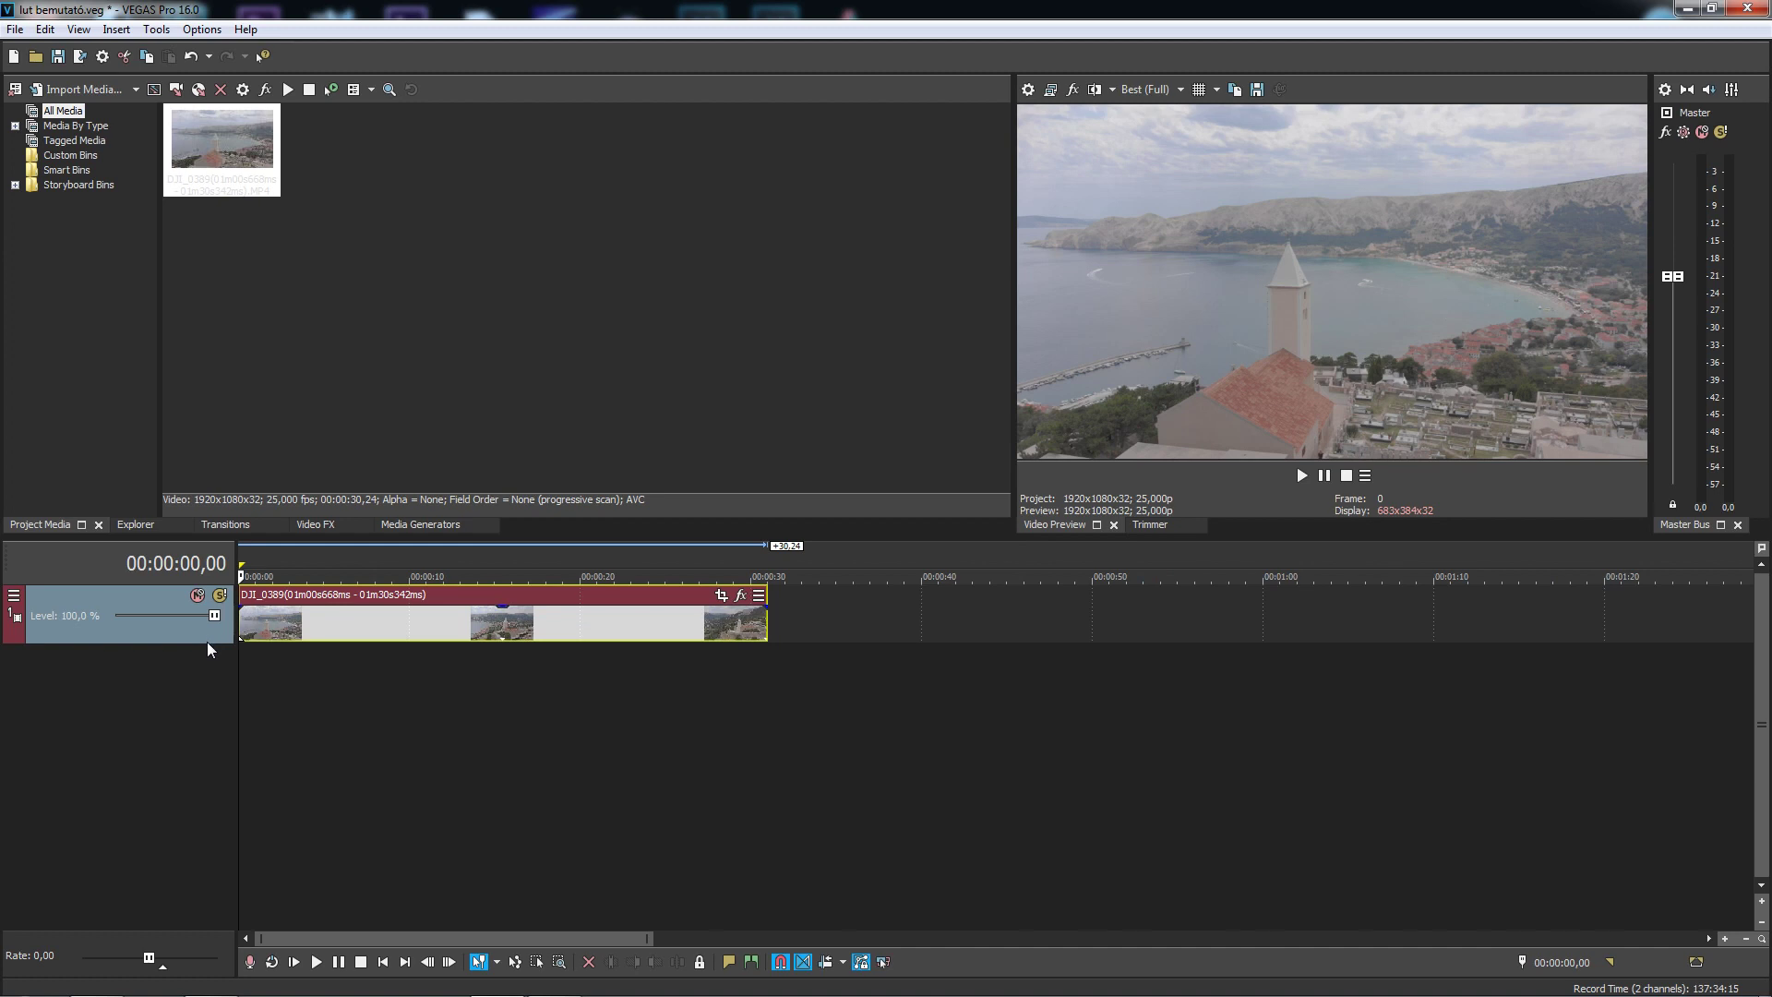
pyautogui.moveTo(207, 640); pyautogui.dragTo(207, 655)
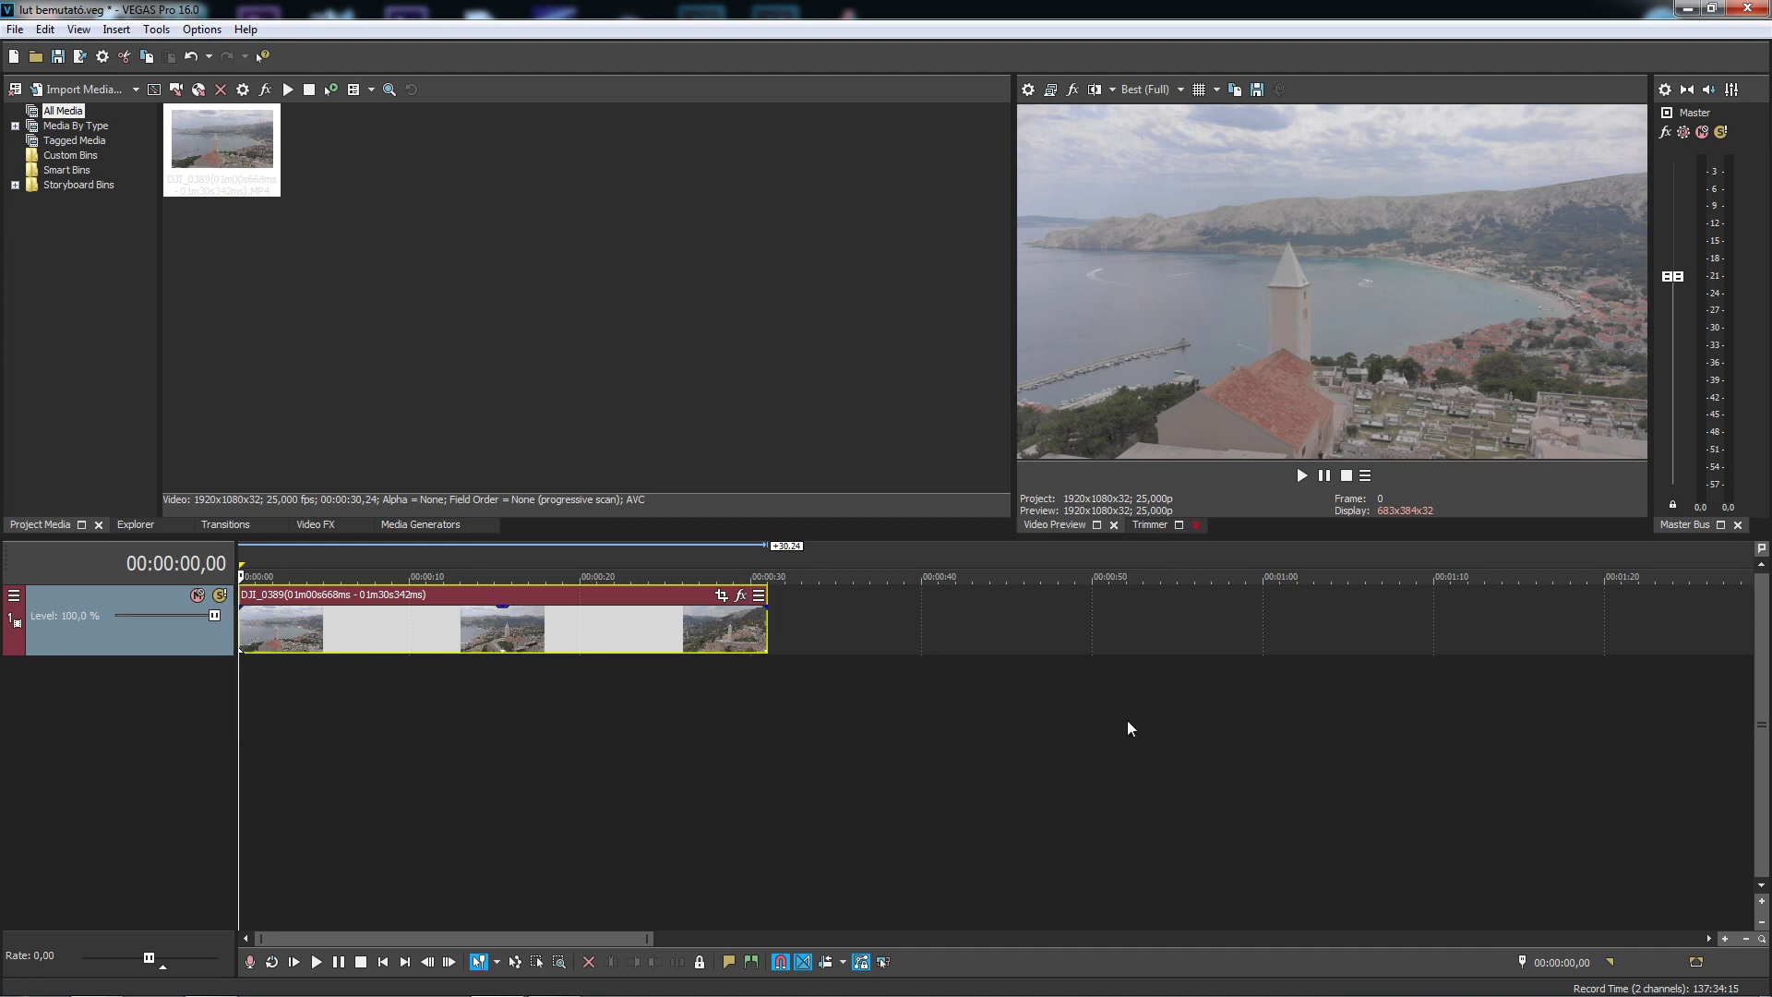
pyautogui.click(739, 596)
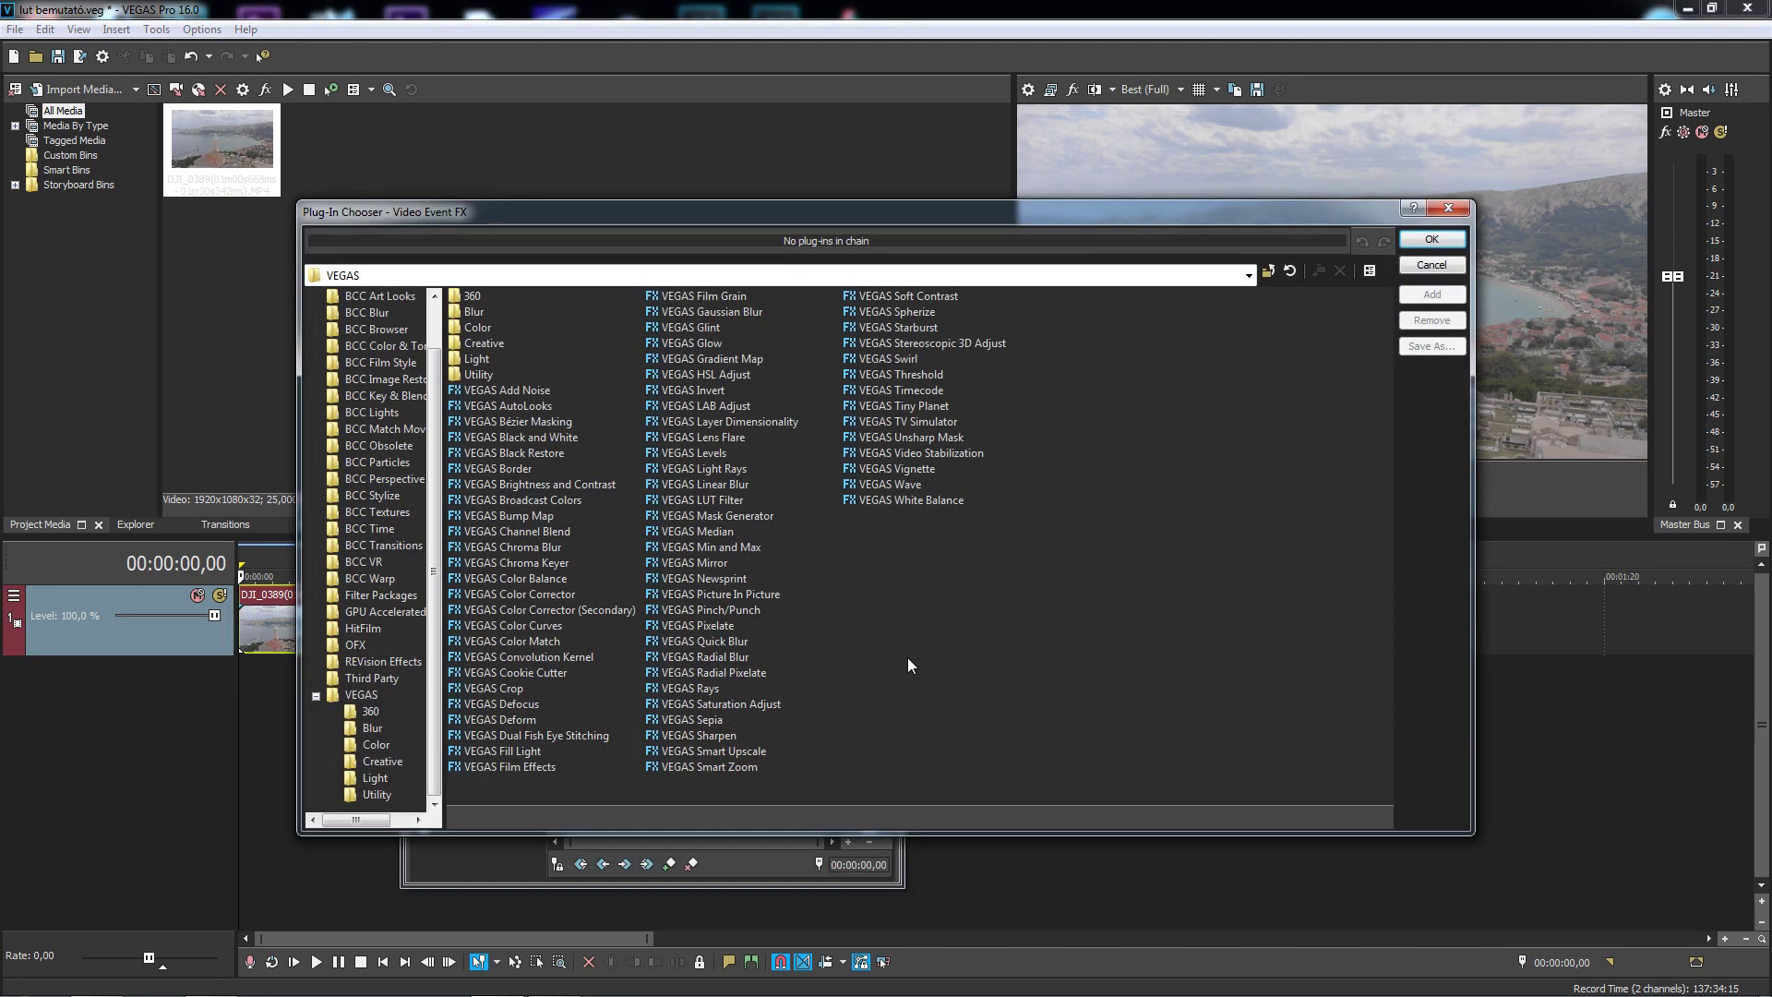
pyautogui.click(725, 501)
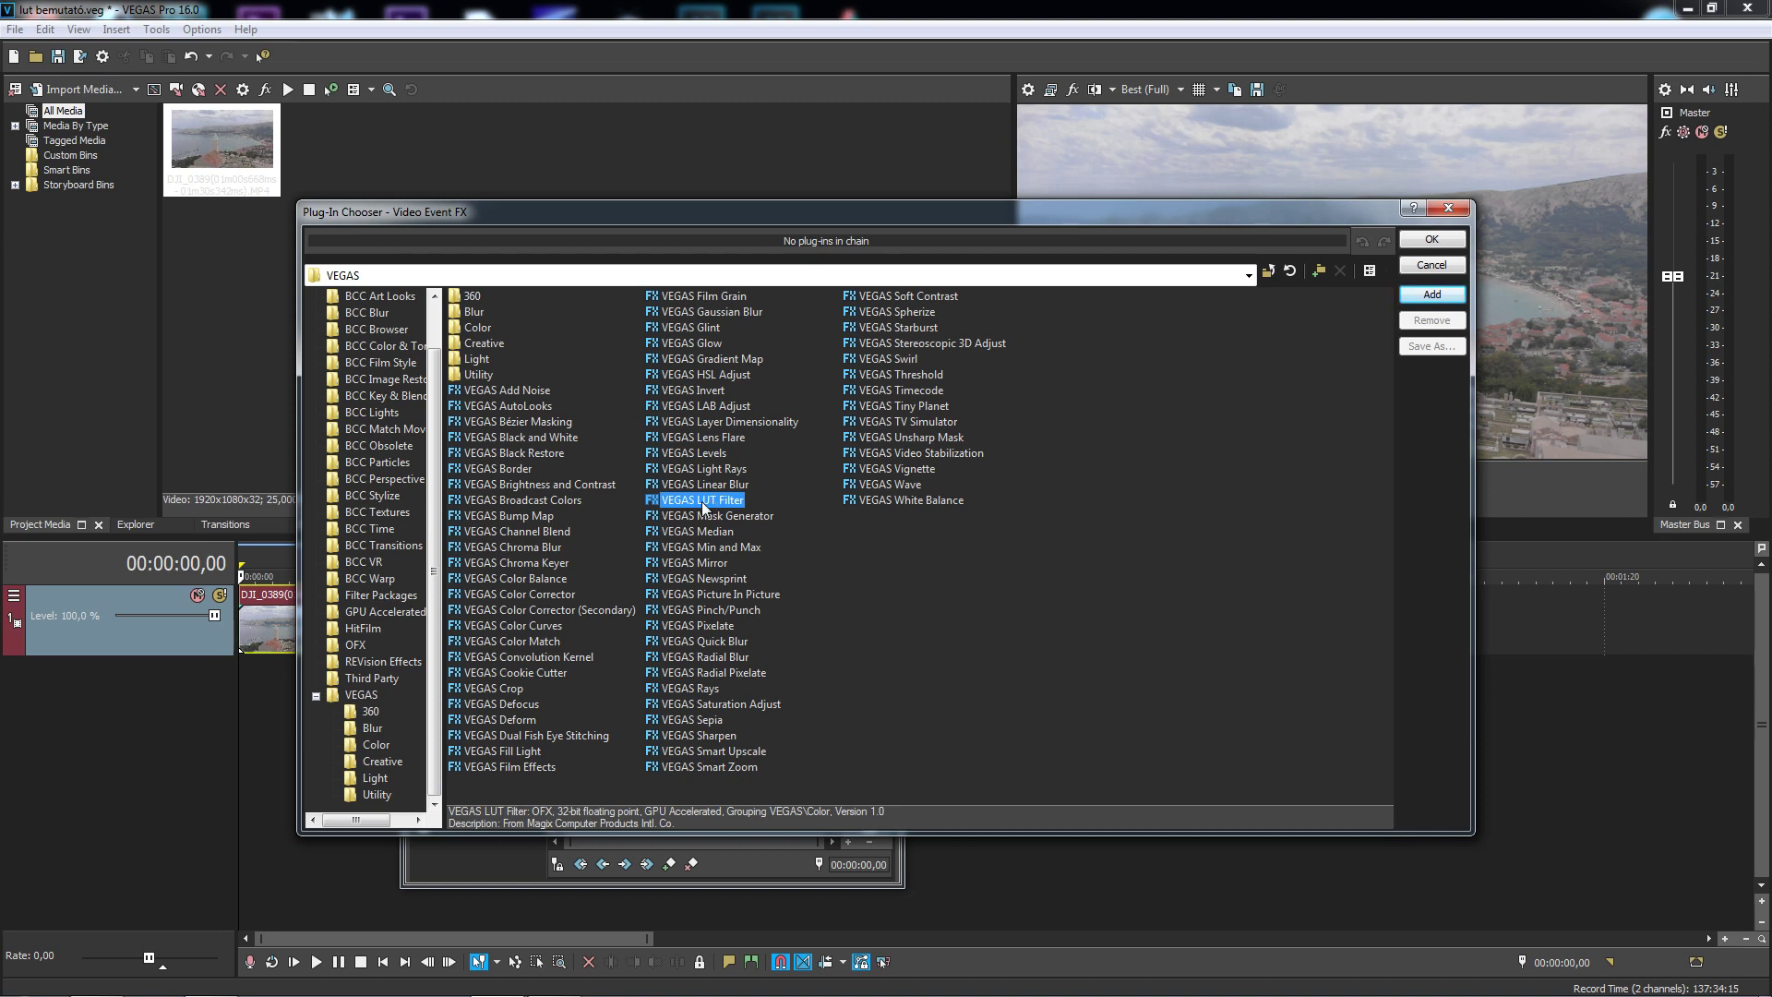
pyautogui.doubleClick(704, 503)
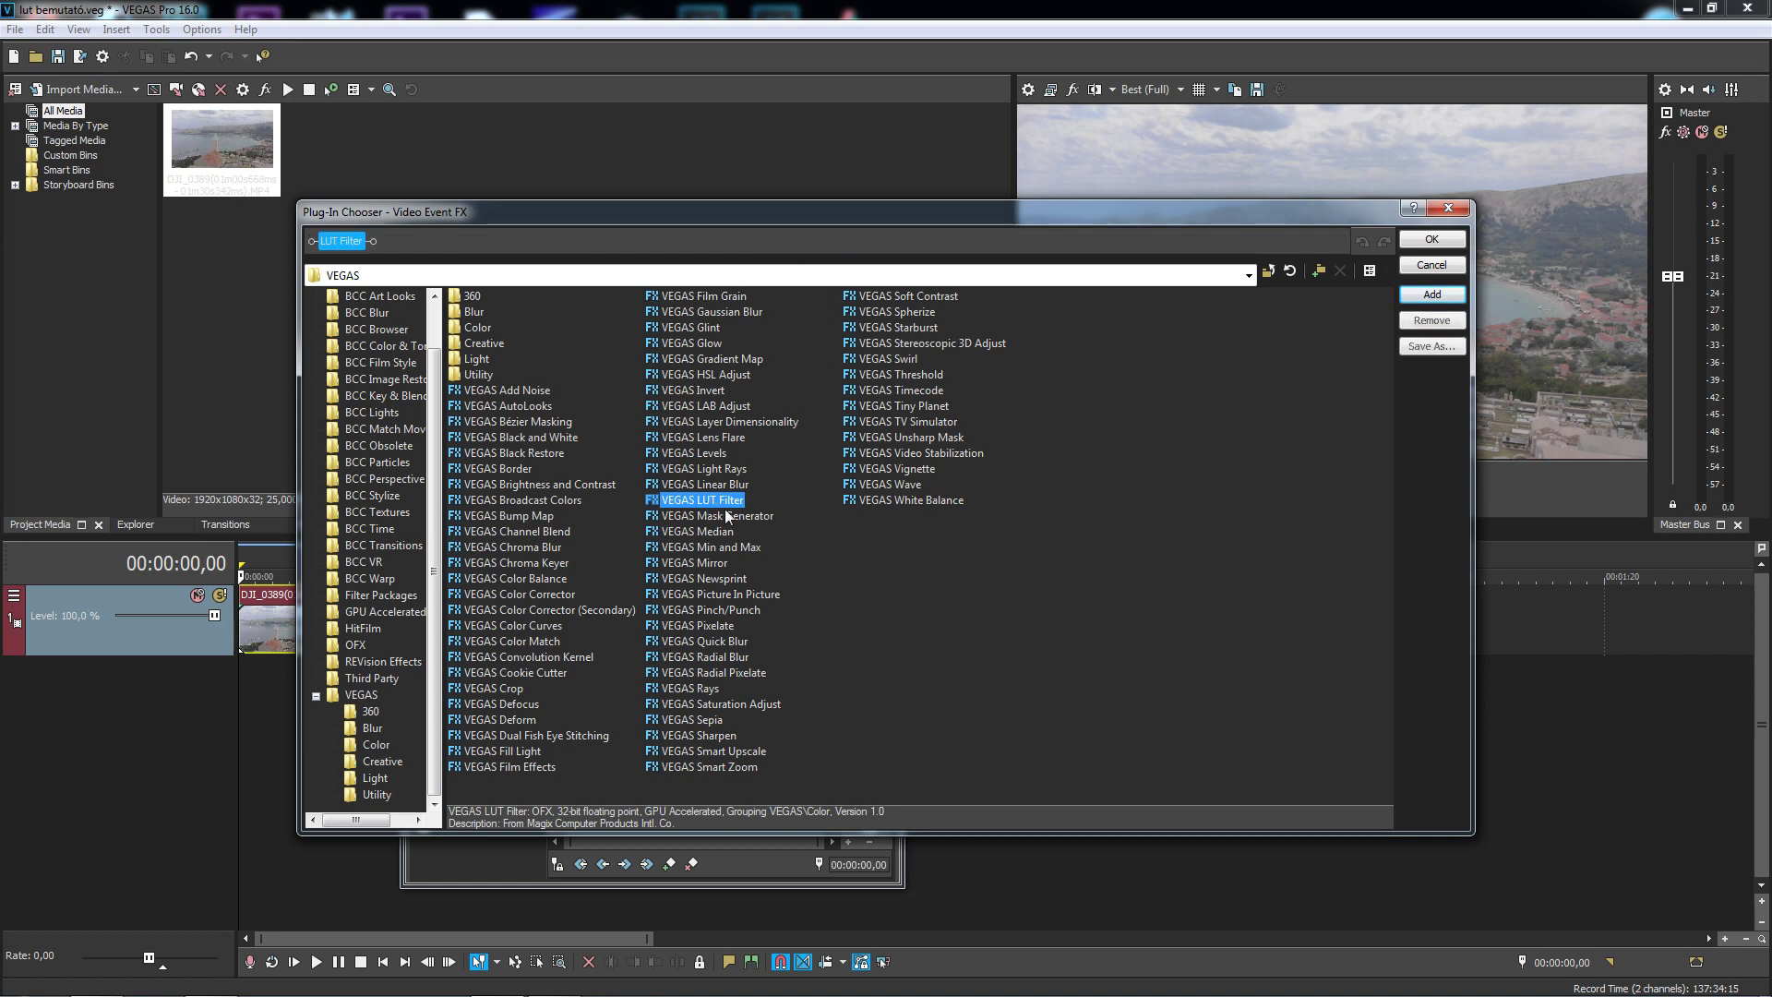
pyautogui.click(1409, 241)
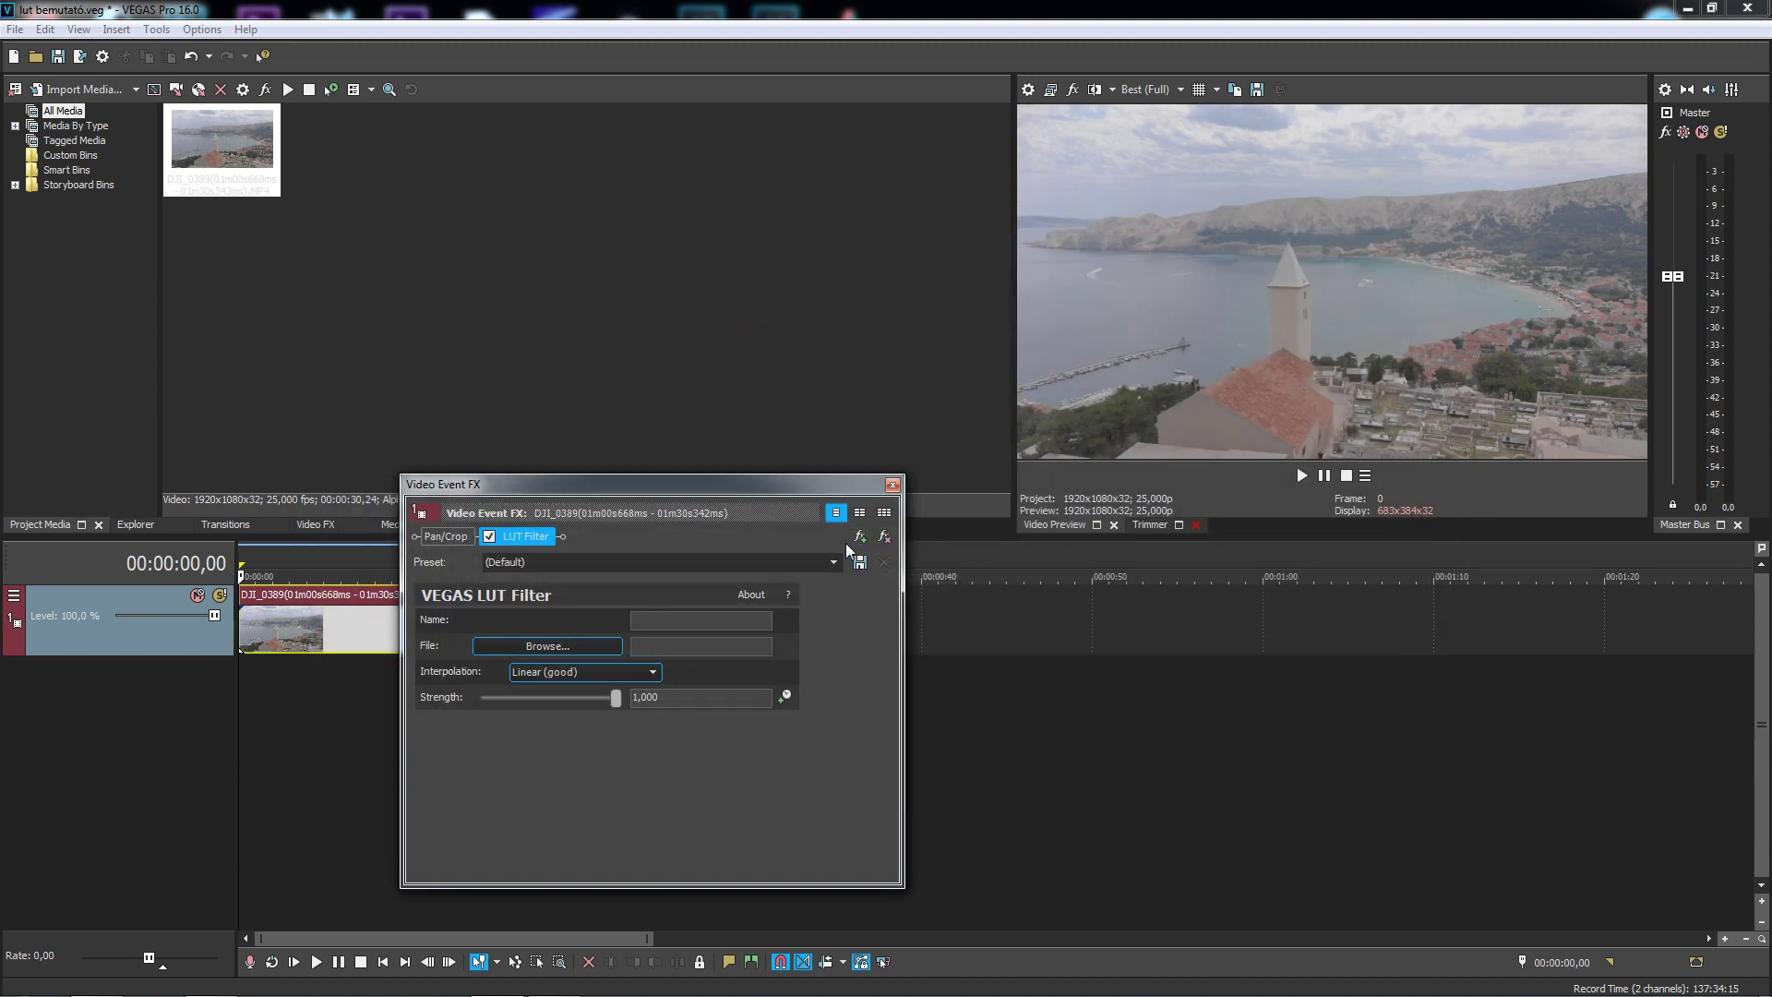
# Load Arabica 12.CUBE from the LUT3 folder into the clip's LUT Filter, keeping the video preview unobstructed
pyautogui.moveTo(773, 484); pyautogui.dragTo(1188, 513)
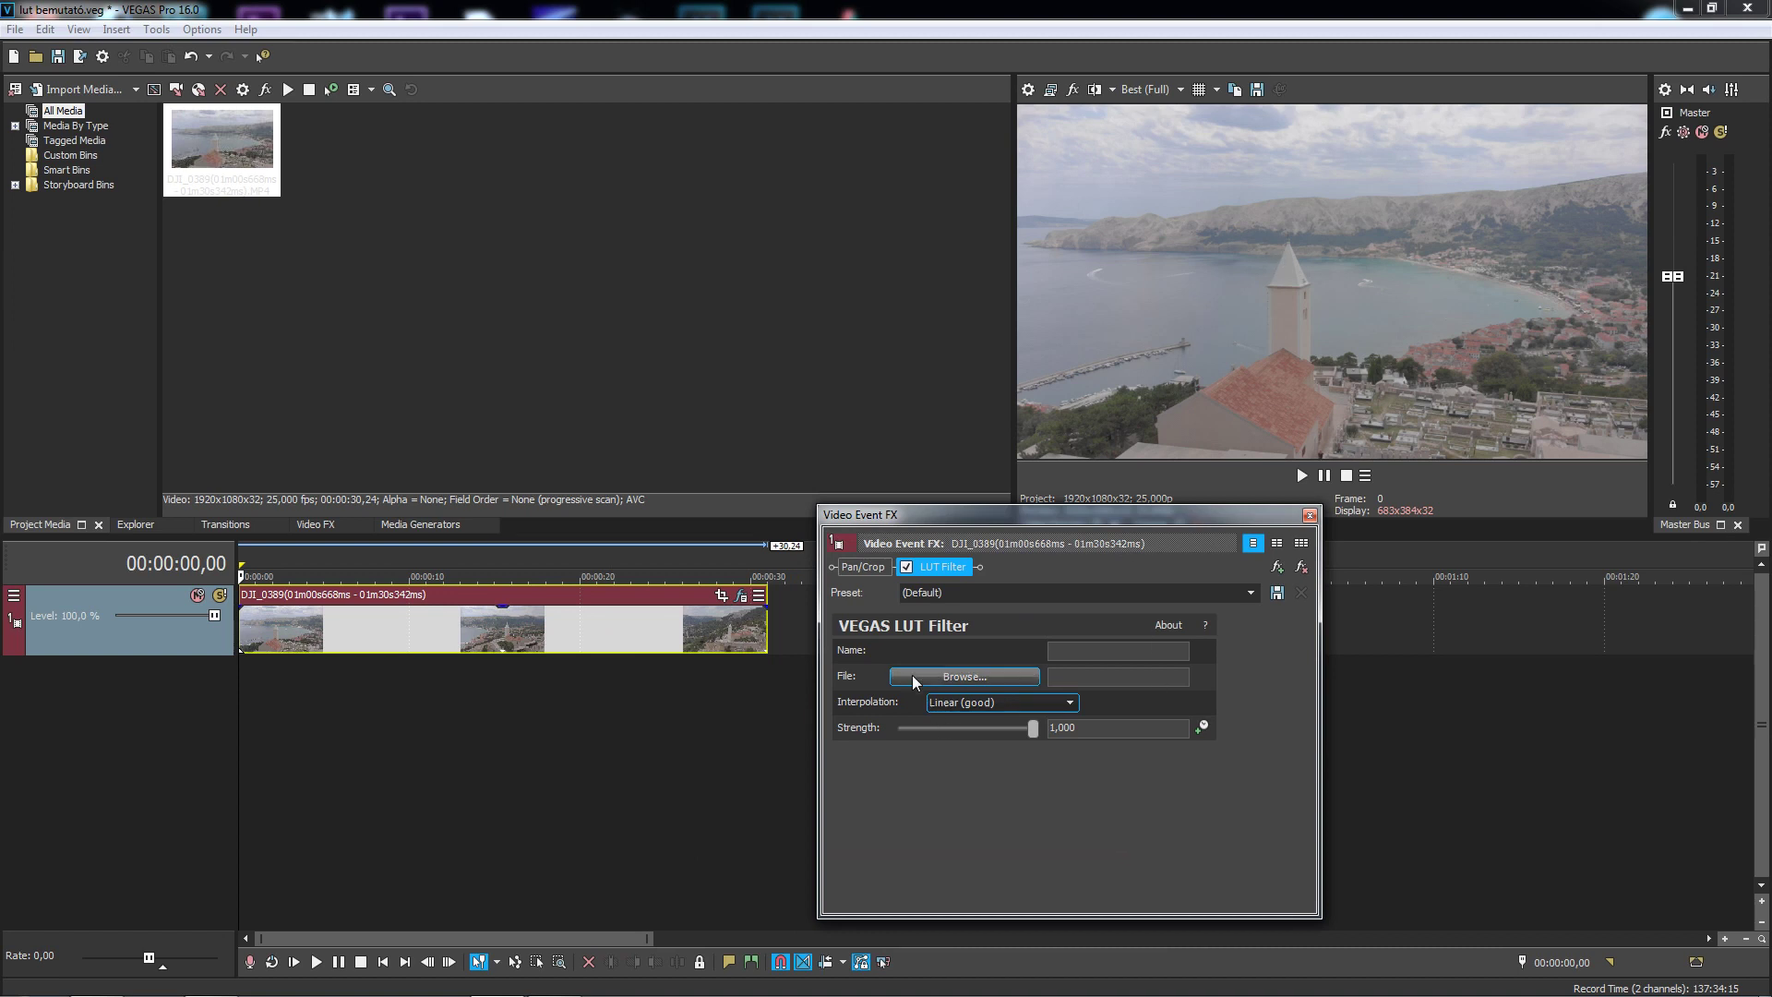
pyautogui.click(972, 676)
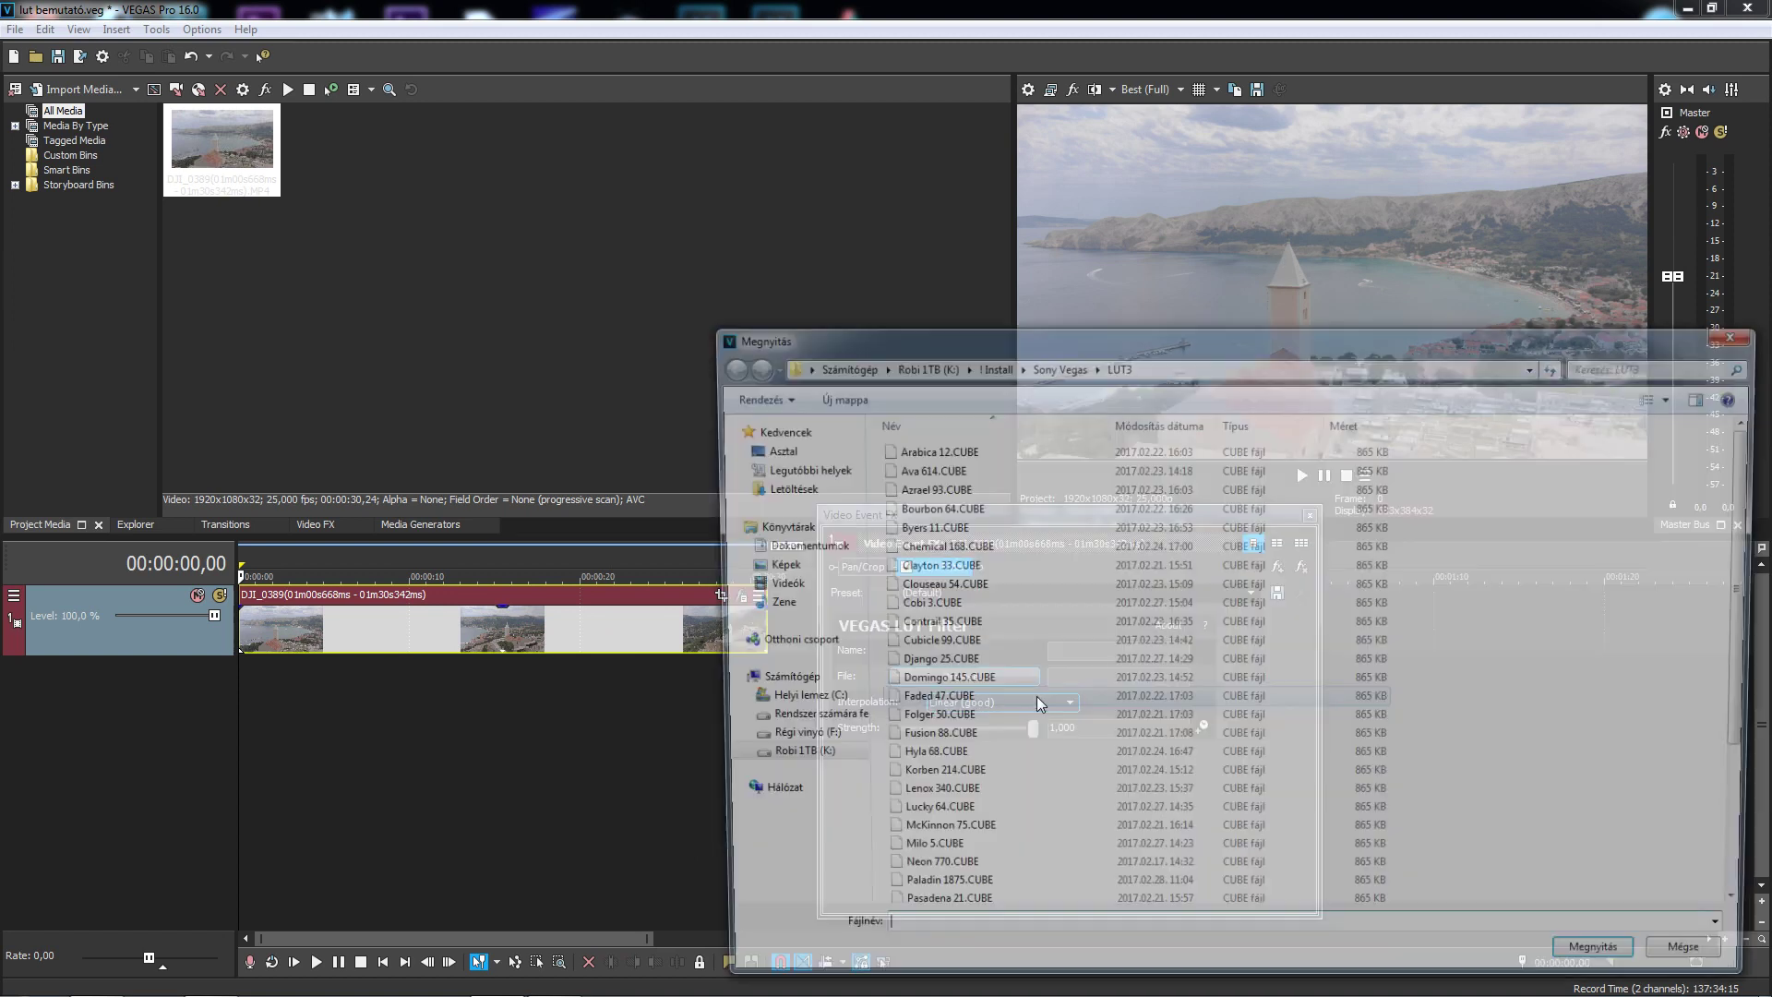
pyautogui.moveTo(1056, 334); pyautogui.dragTo(960, 314)
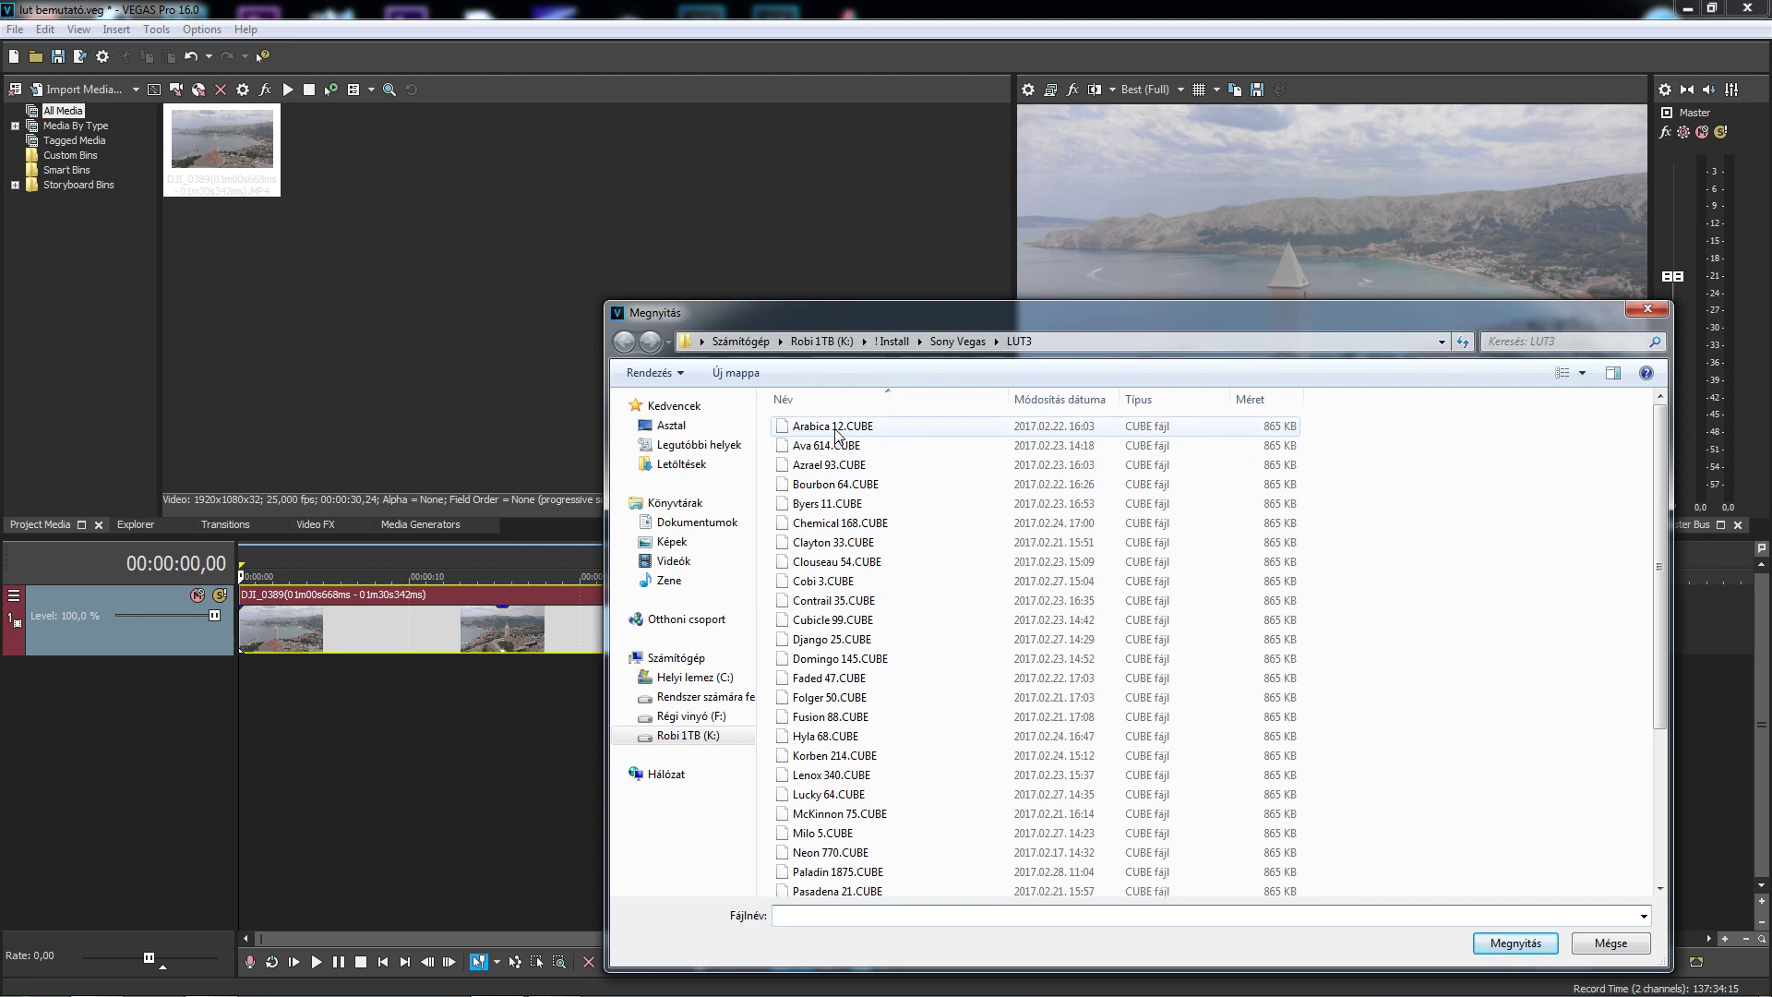
pyautogui.moveTo(995, 318); pyautogui.dragTo(678, 292)
pyautogui.moveTo(1361, 637); pyautogui.dragTo(1137, 637)
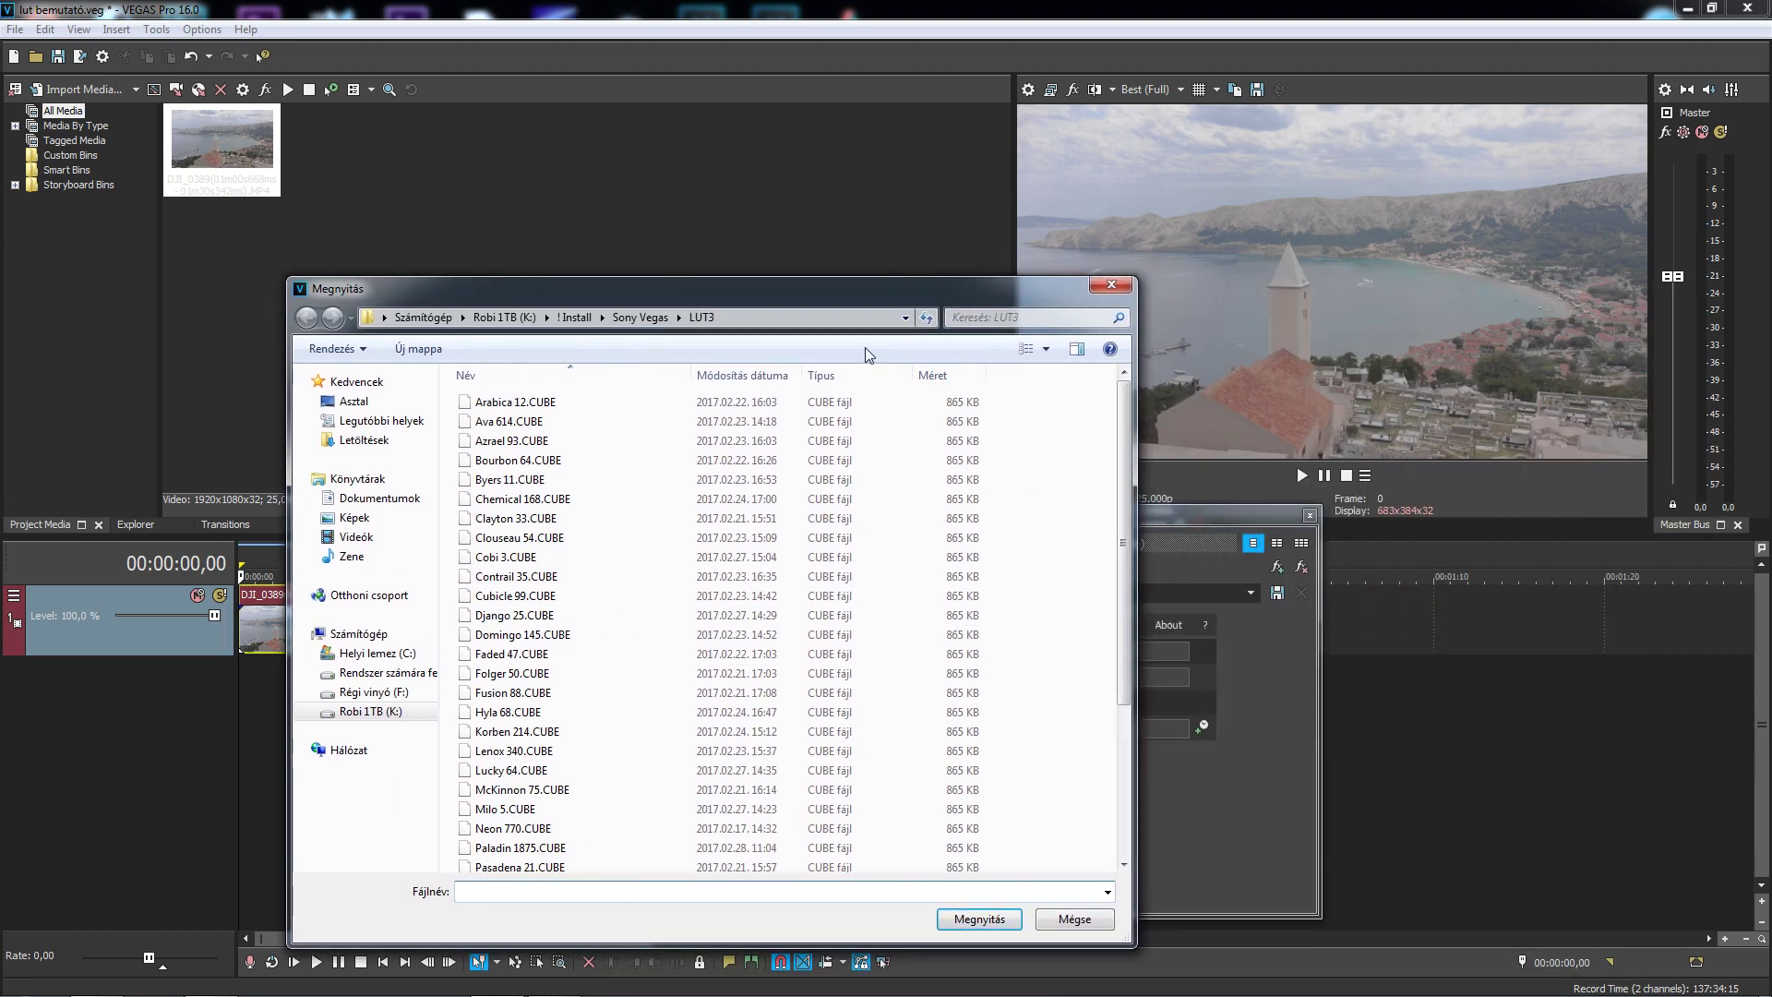
pyautogui.moveTo(796, 297); pyautogui.dragTo(779, 266)
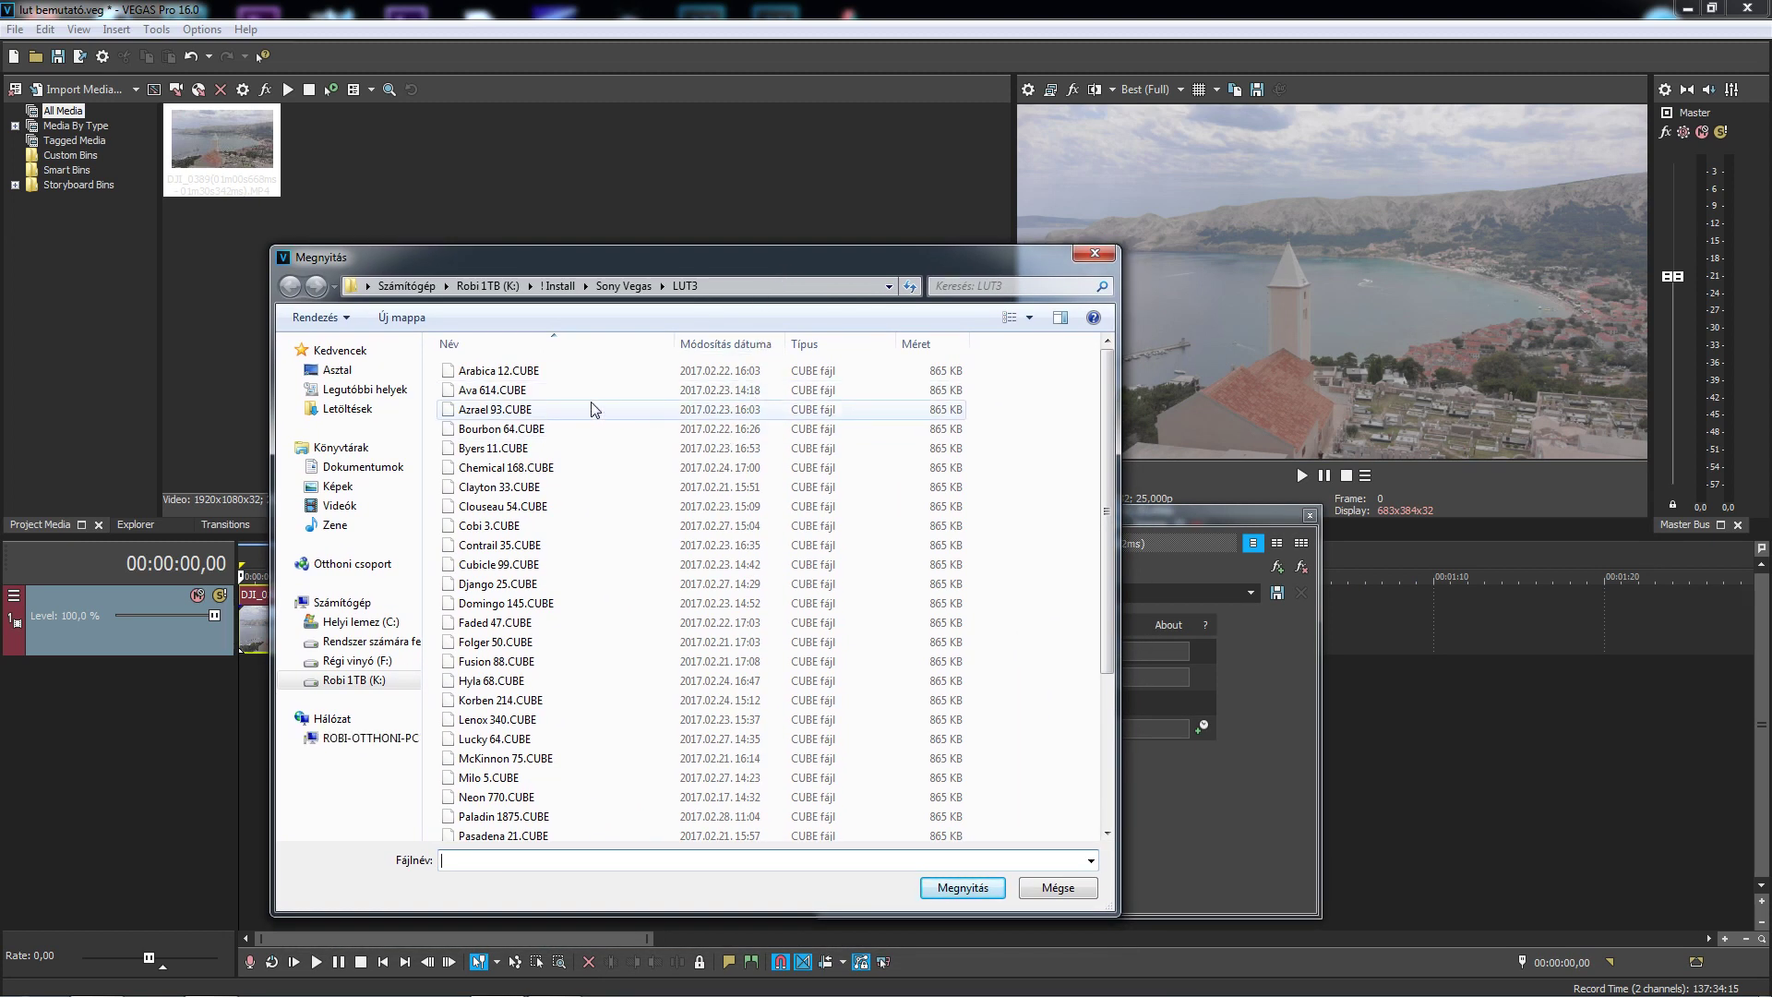
pyautogui.click(515, 371)
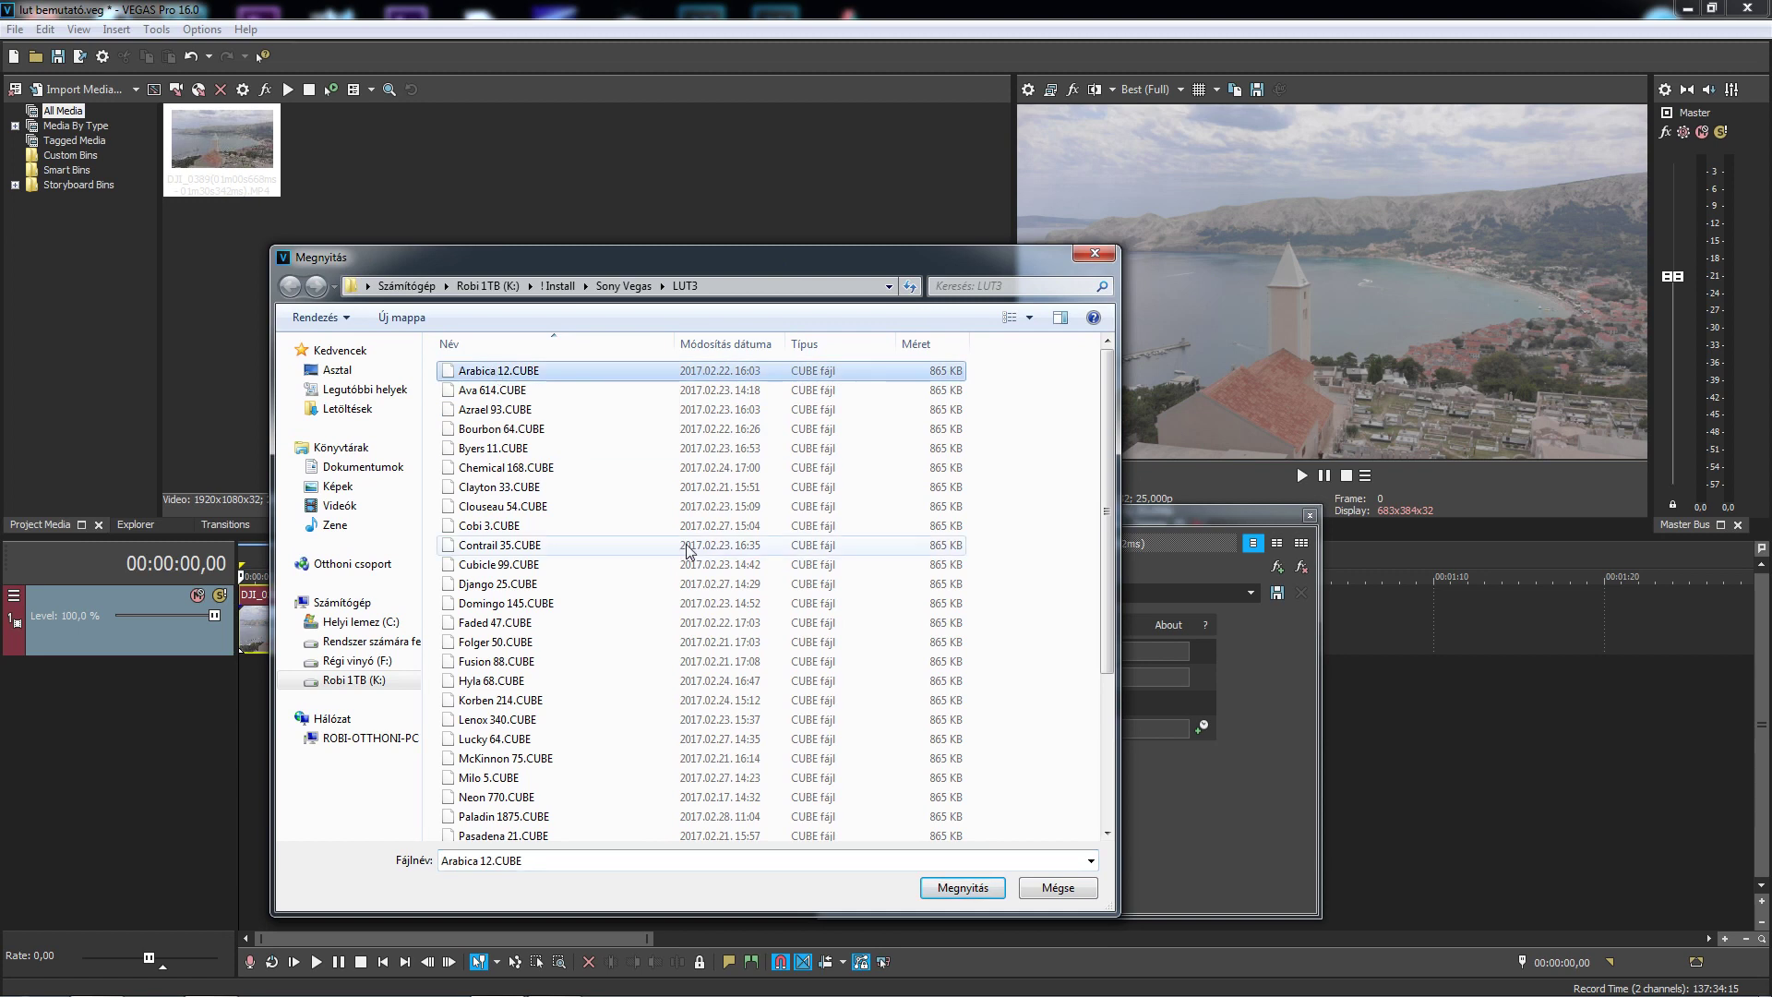
pyautogui.click(963, 888)
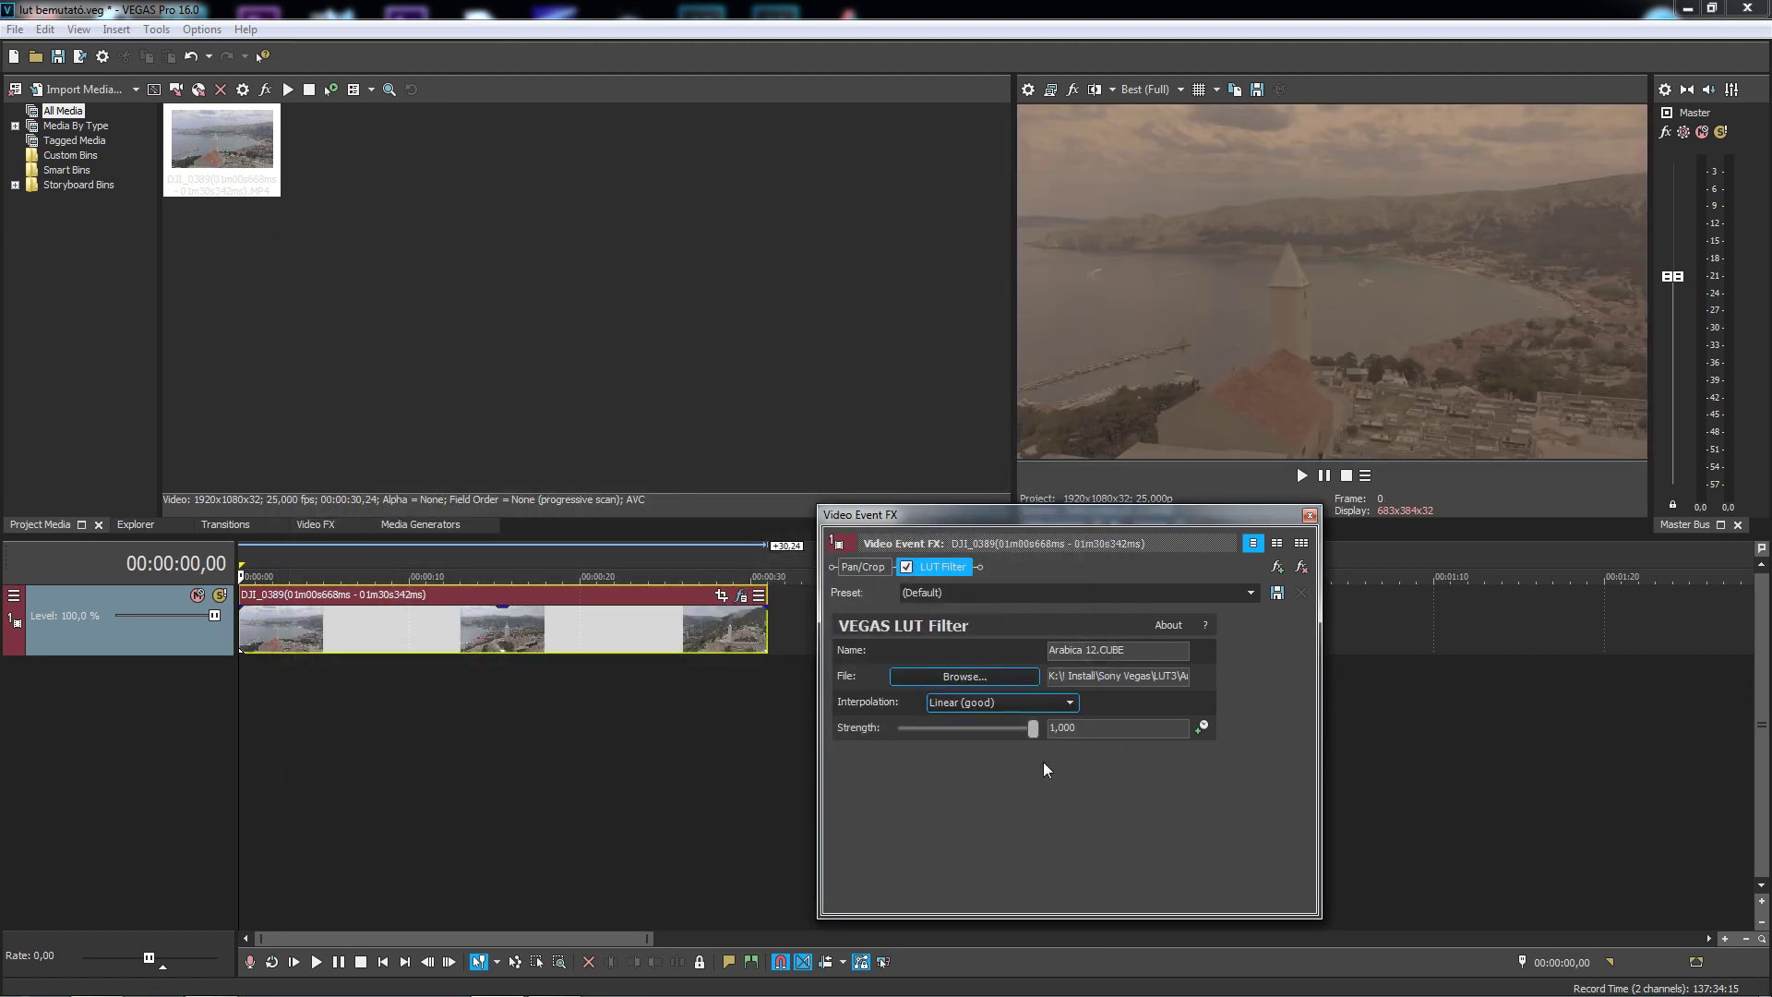
# Switch the LUT Filter to Ava 614.CUBE and play the clip briefly to preview the graded look
pyautogui.moveTo(1061, 517); pyautogui.dragTo(821, 502)
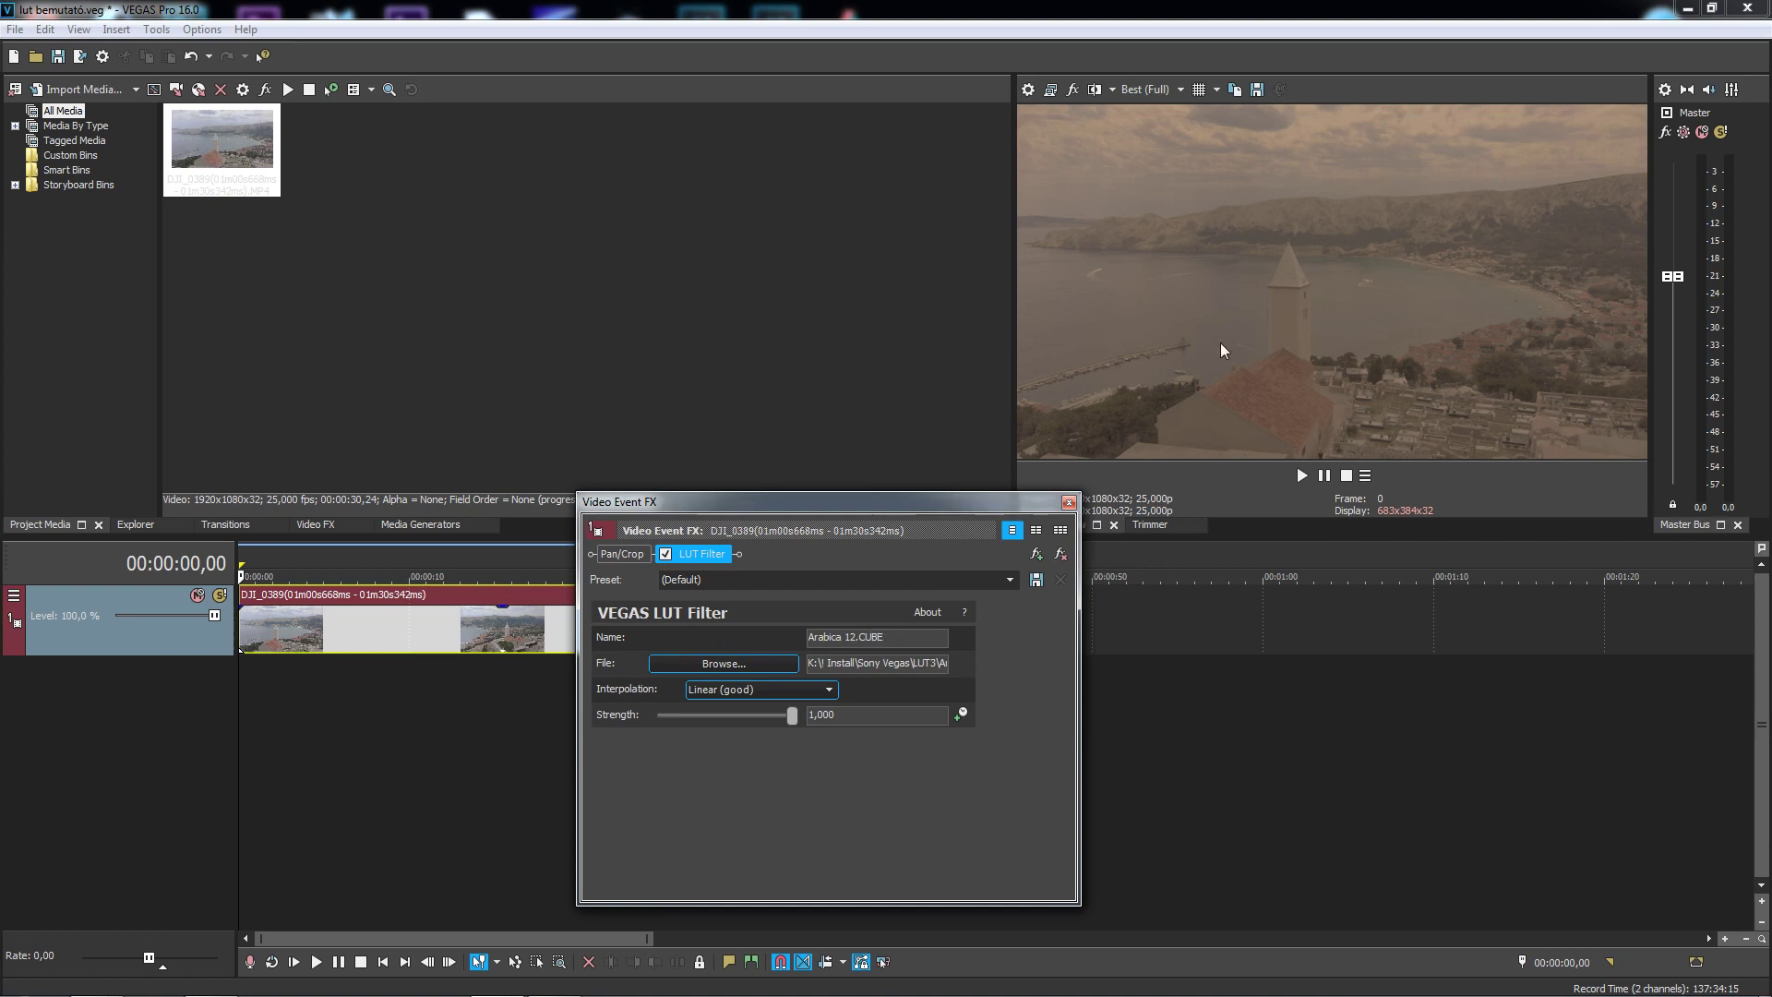
pyautogui.click(766, 666)
pyautogui.doubleClick(816, 470)
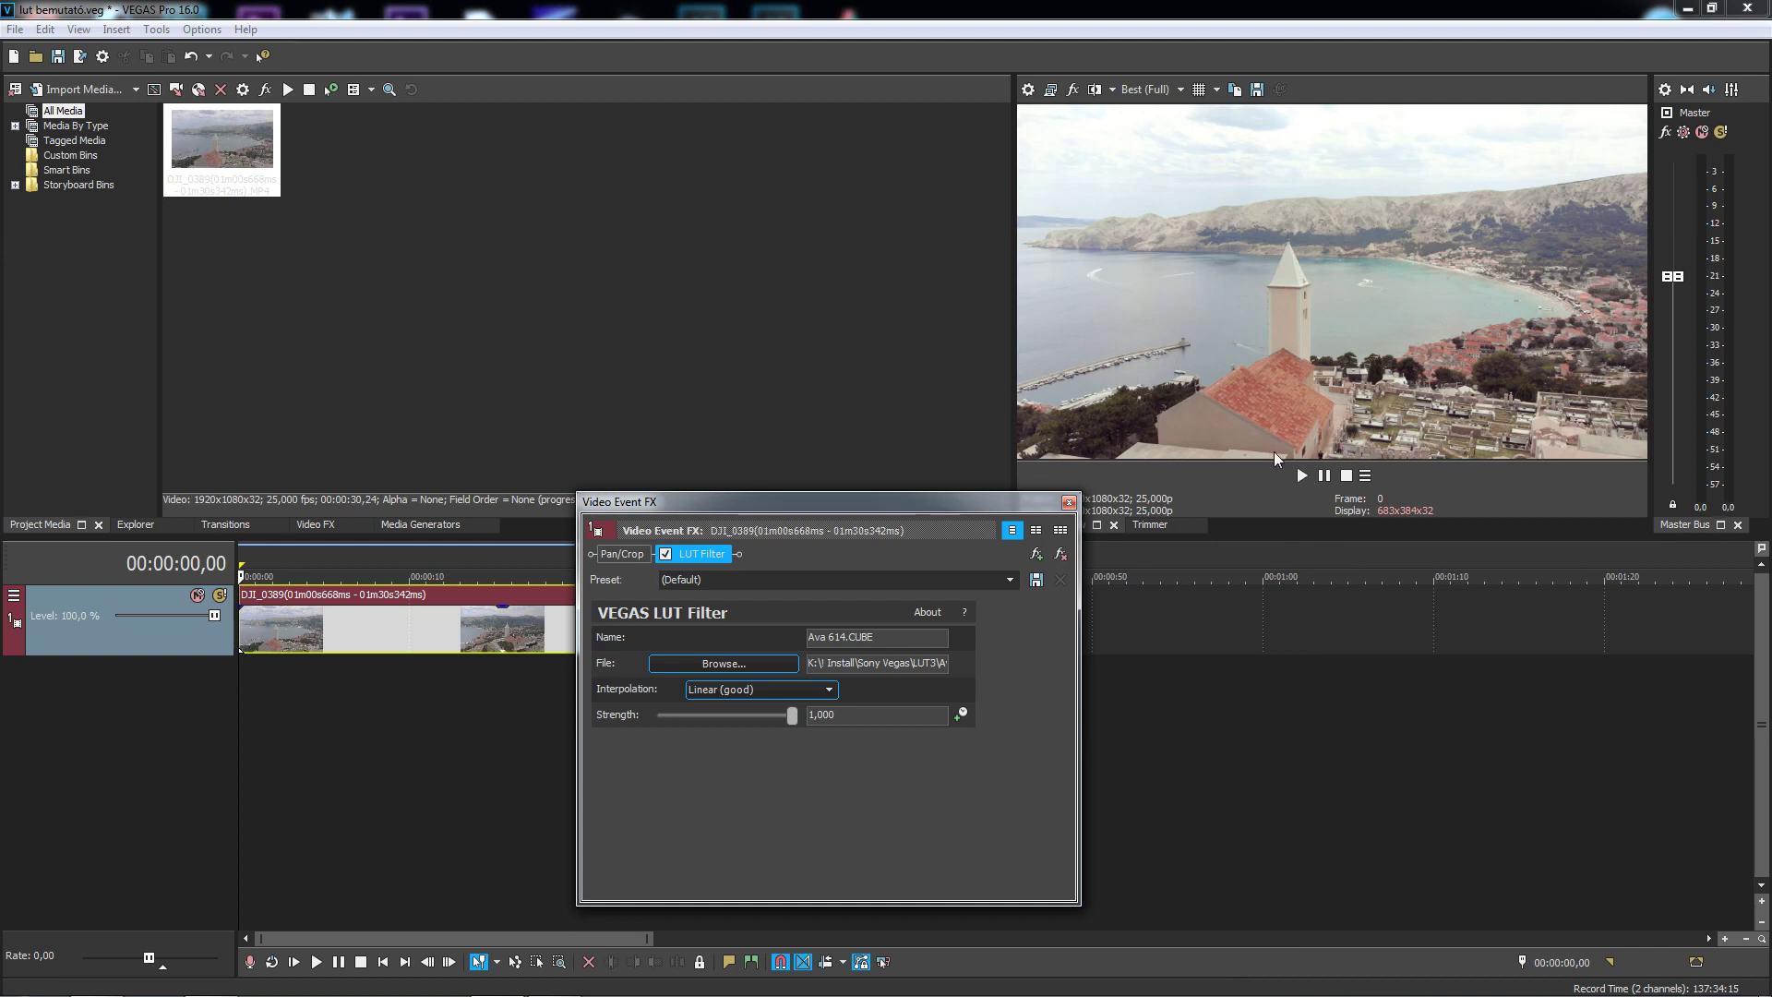
pyautogui.click(1301, 475)
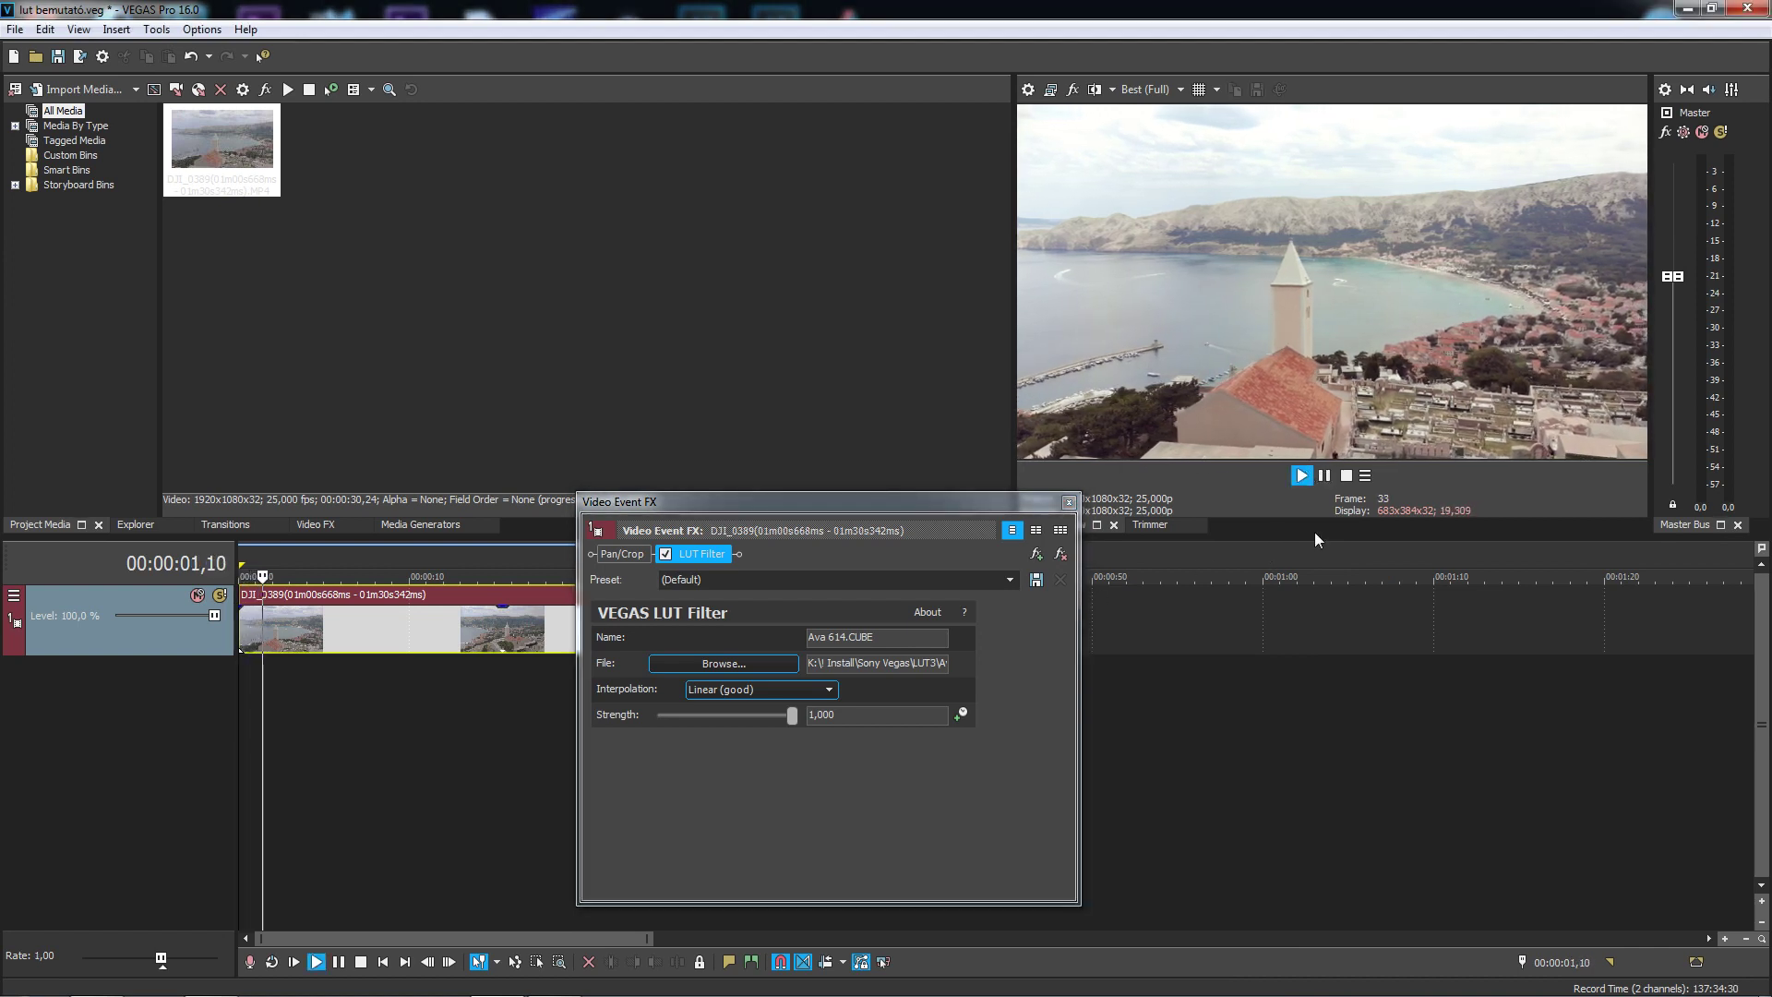
pyautogui.click(1346, 477)
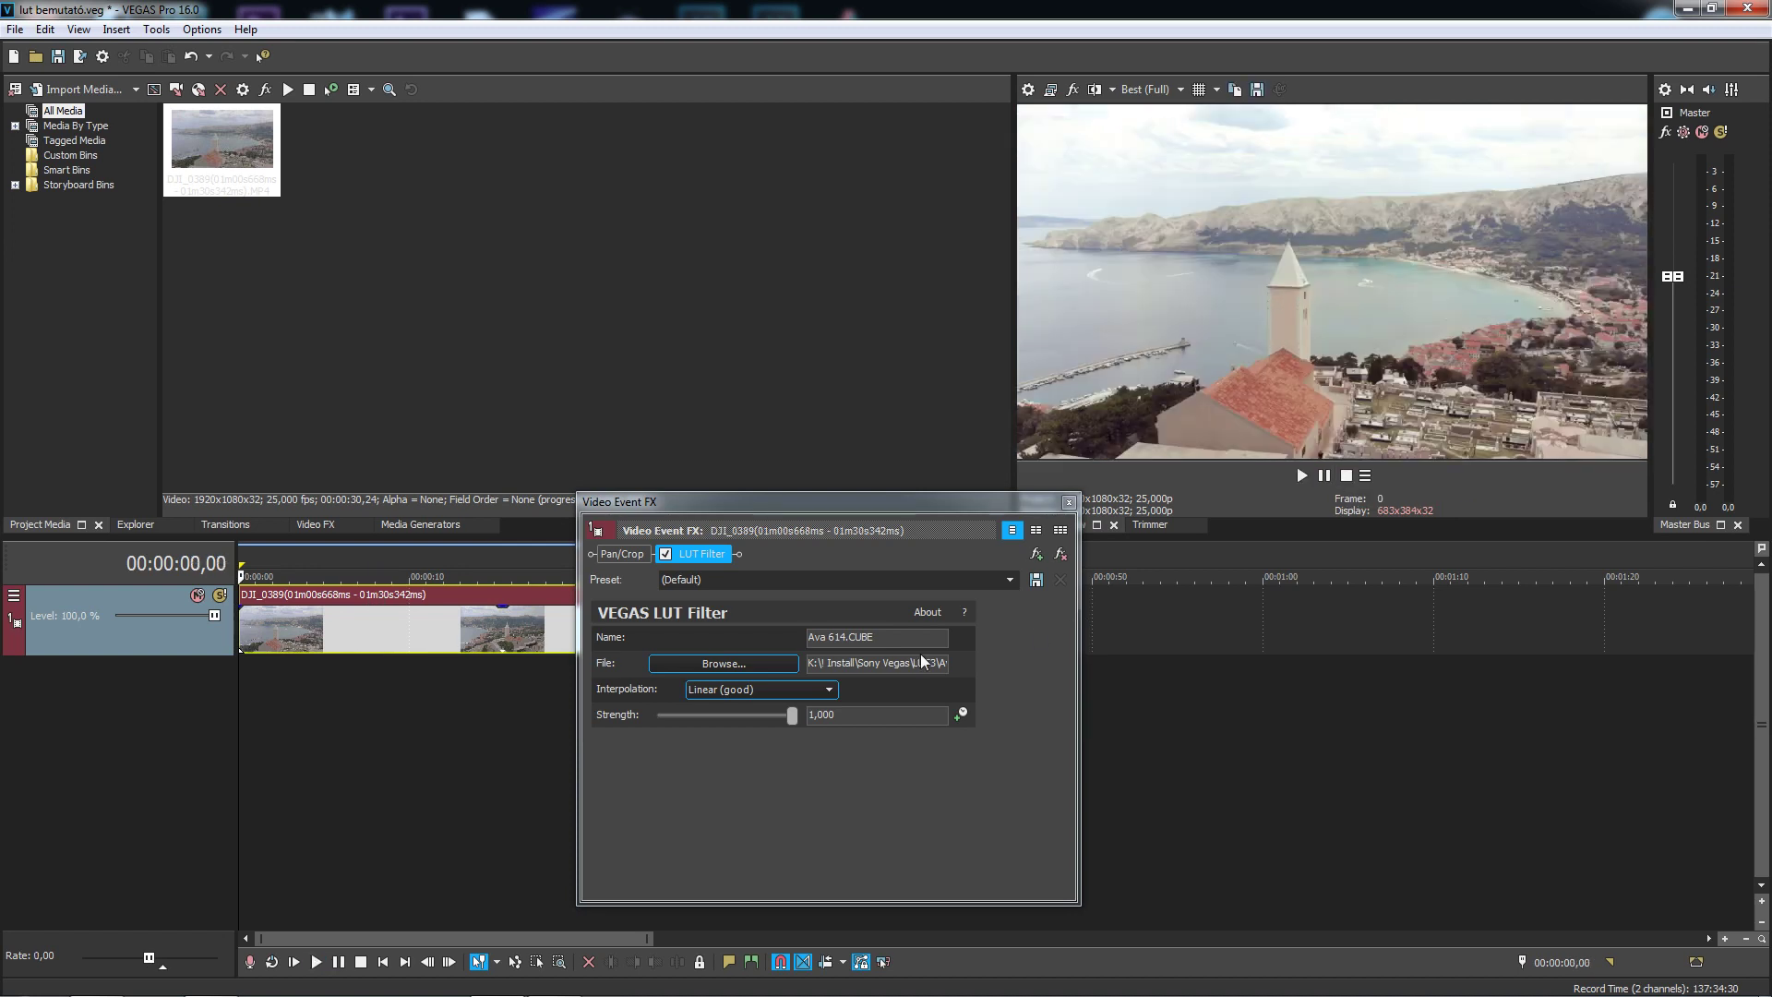
# Try Azrael 93.CUBE and Chemical 168.CUBE one after the other in the clip's LUT Filter
pyautogui.click(730, 665)
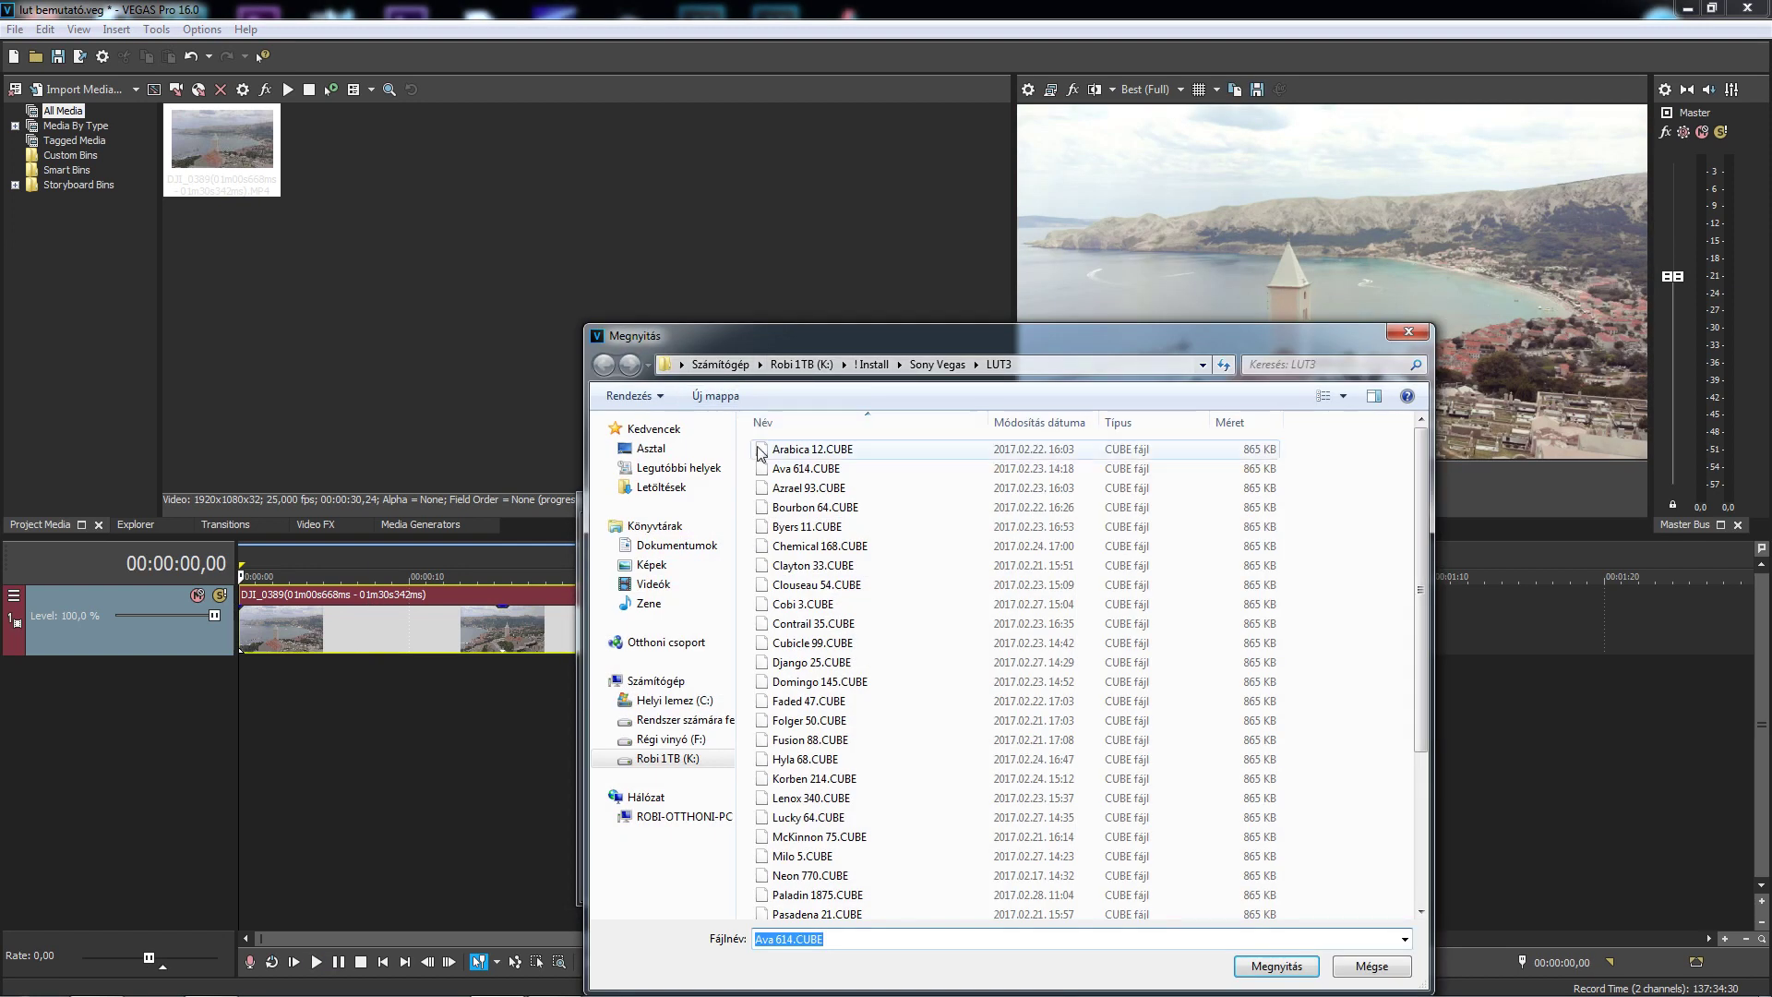
pyautogui.click(809, 487)
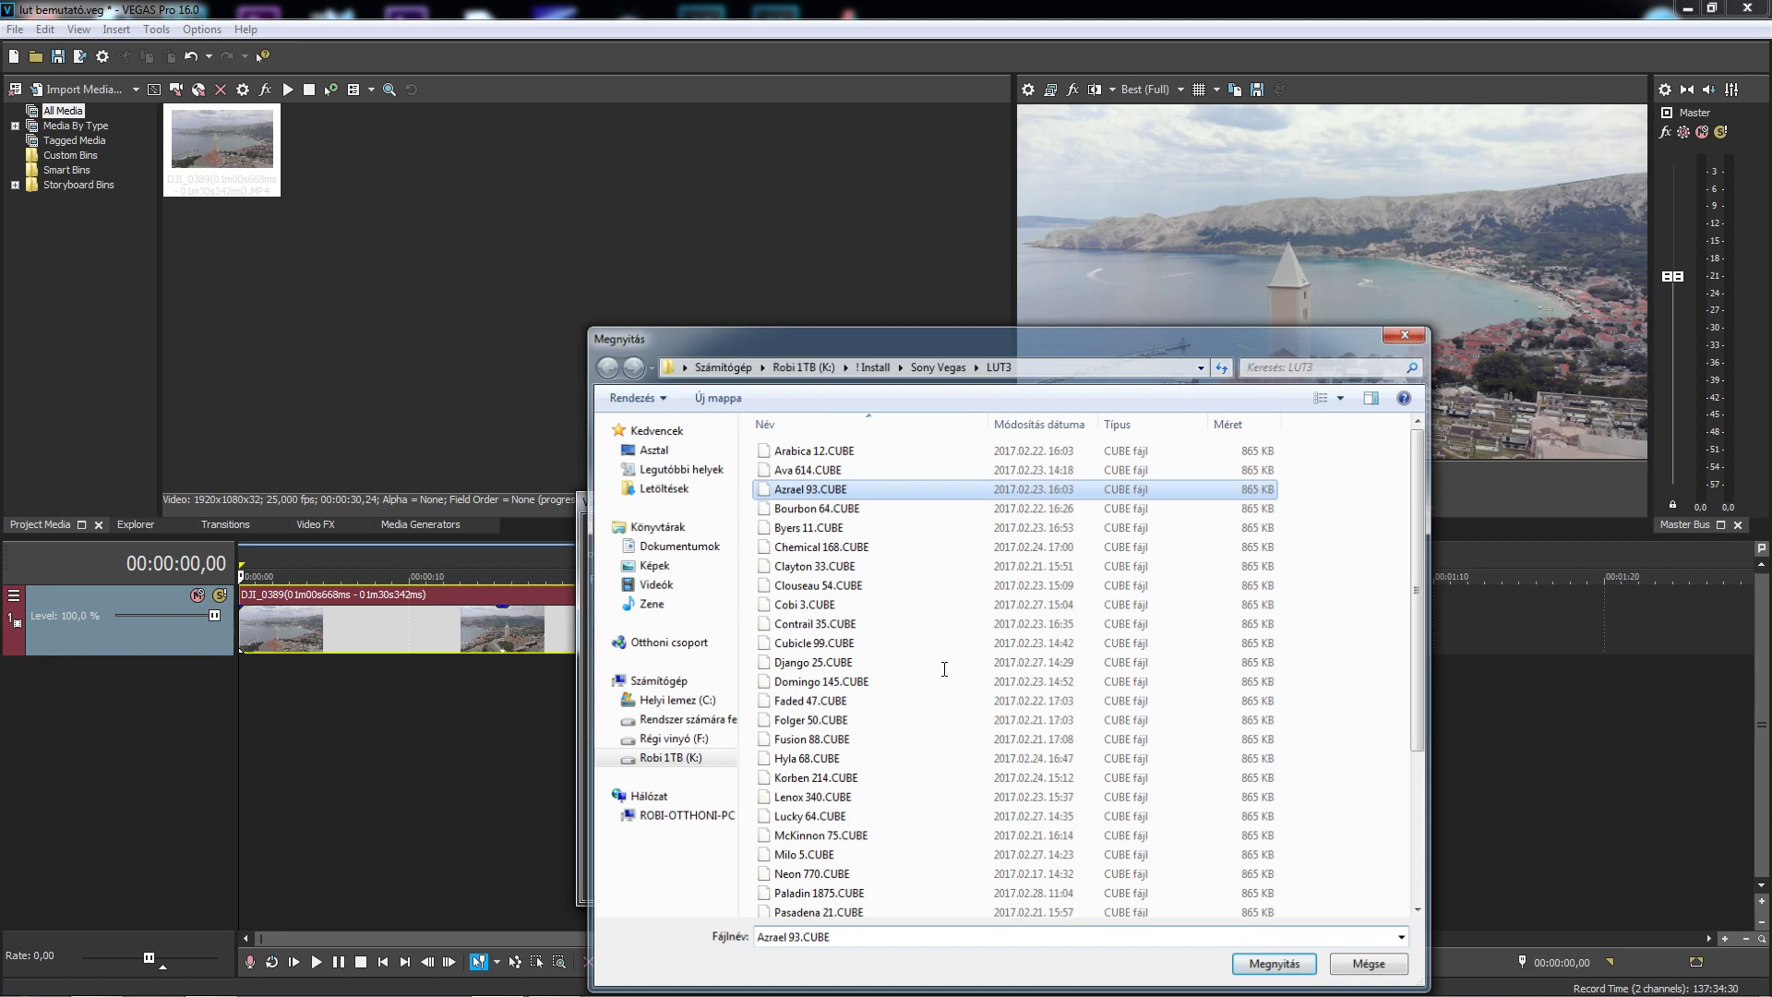
pyautogui.press('Return')
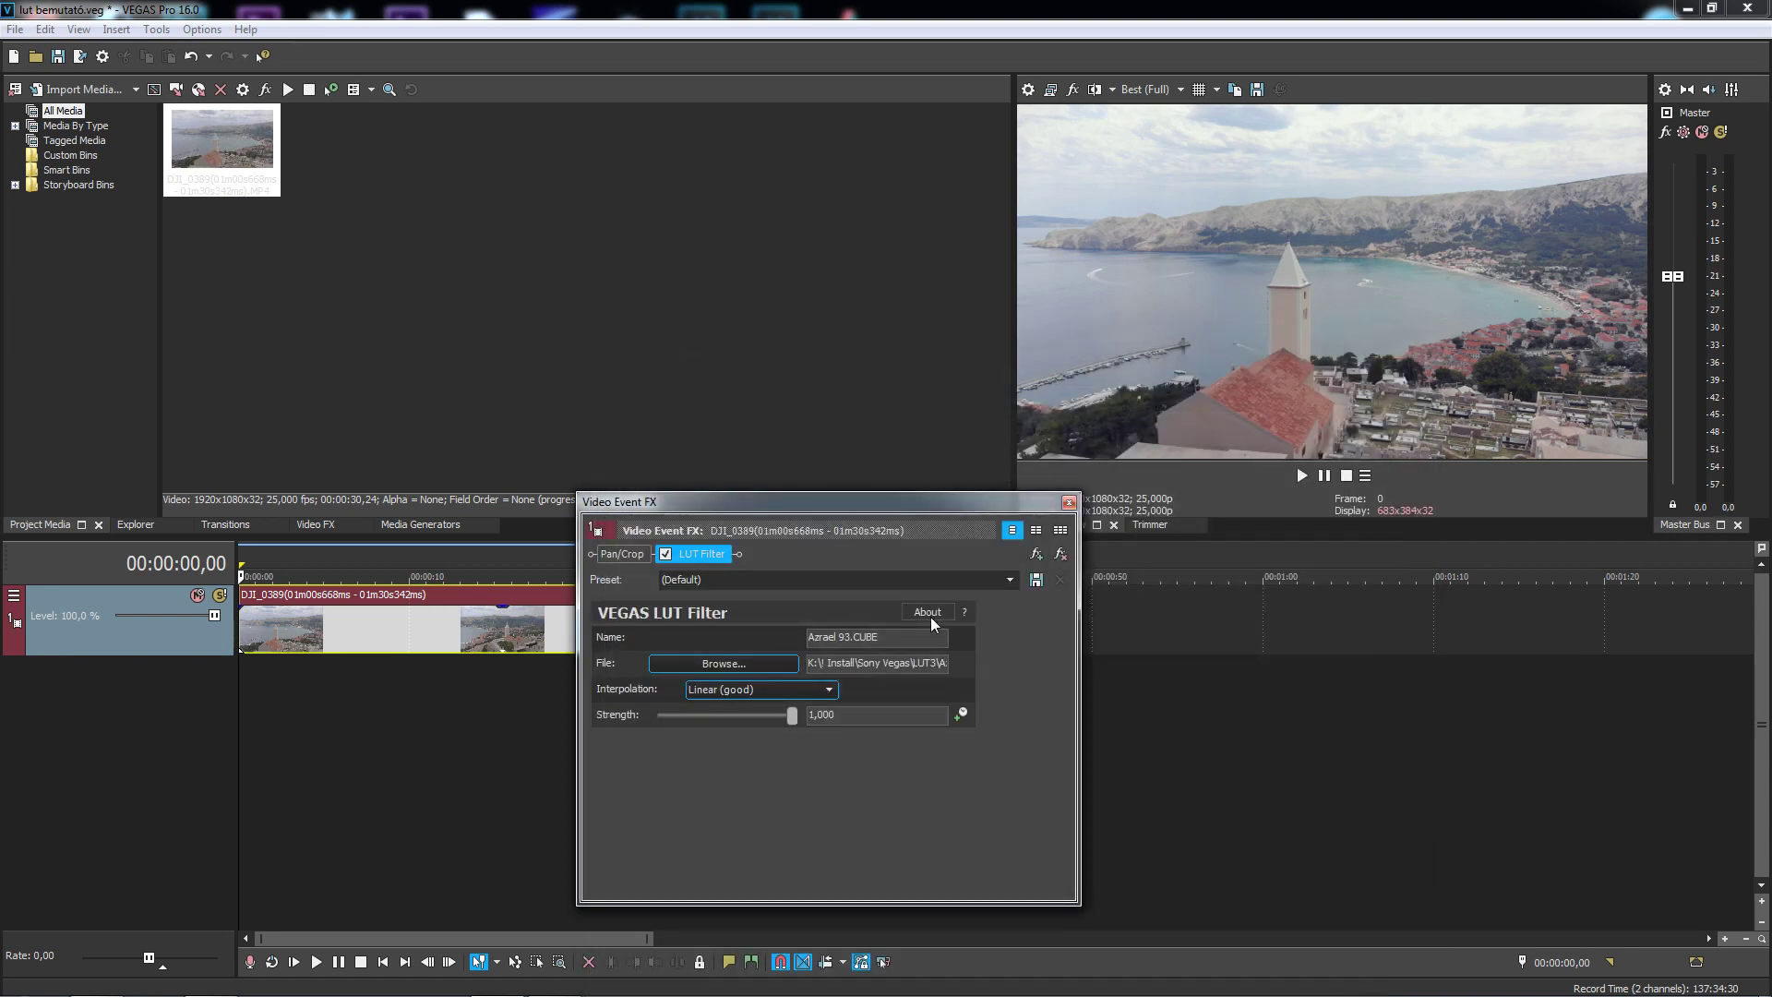
pyautogui.click(750, 668)
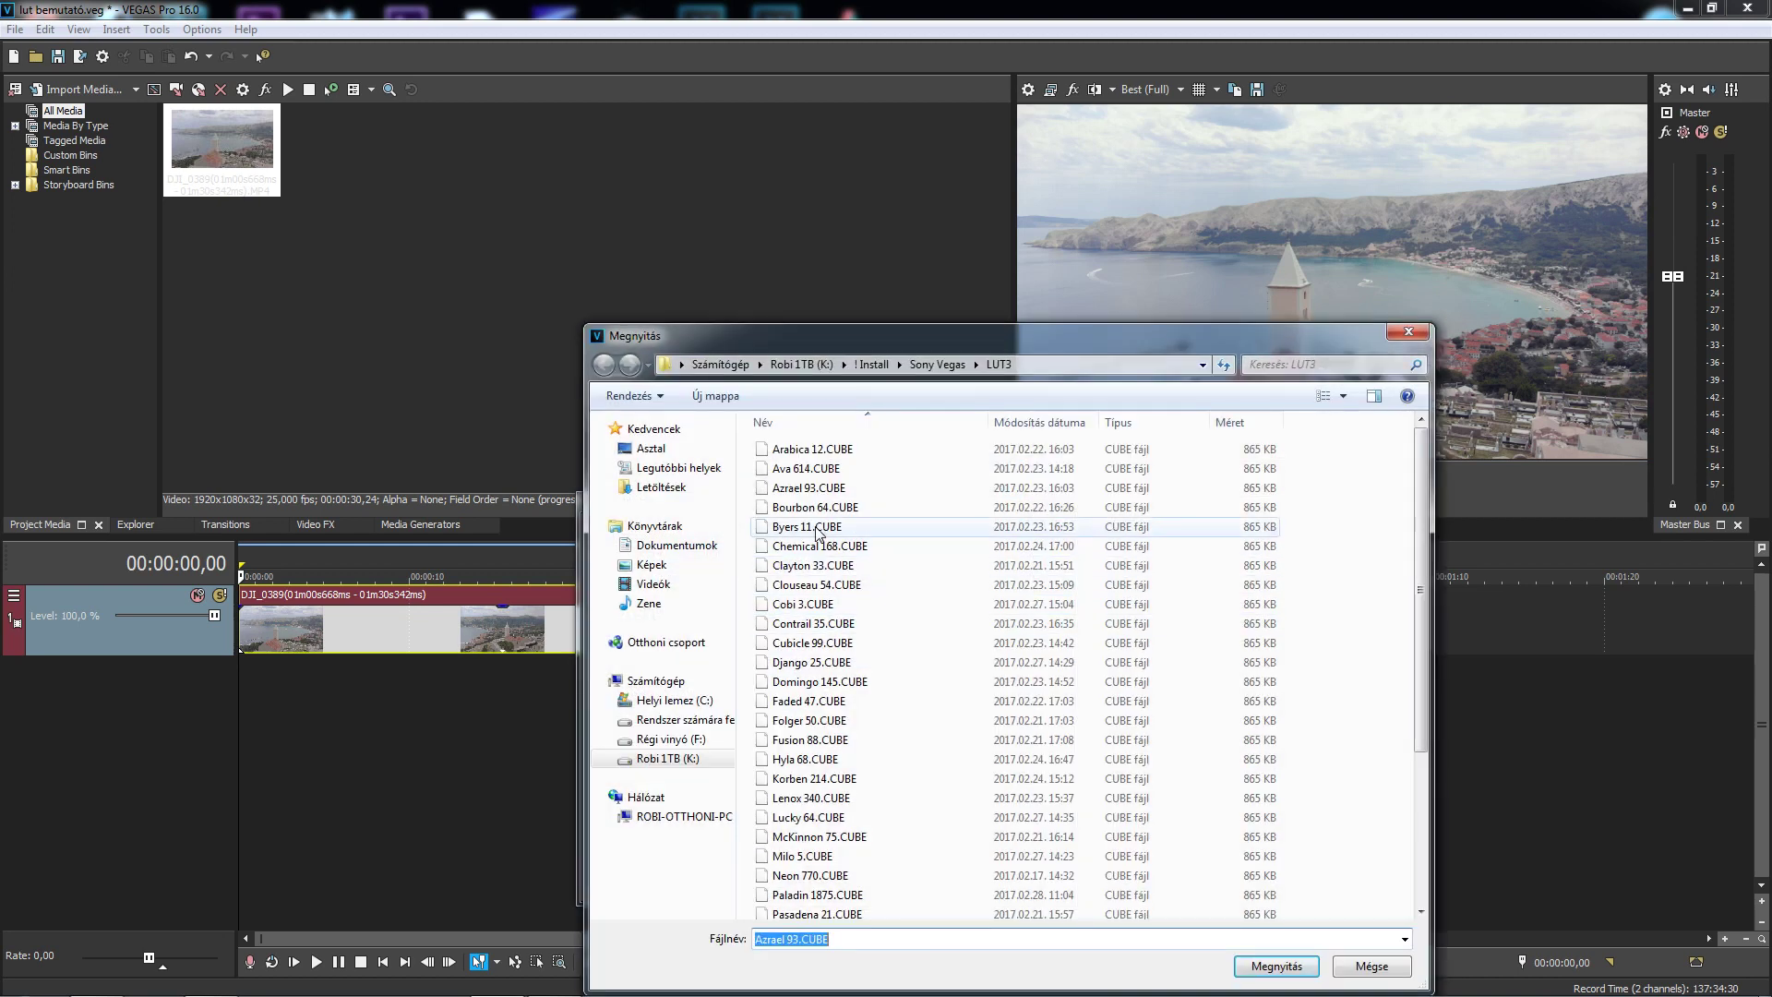
pyautogui.doubleClick(814, 545)
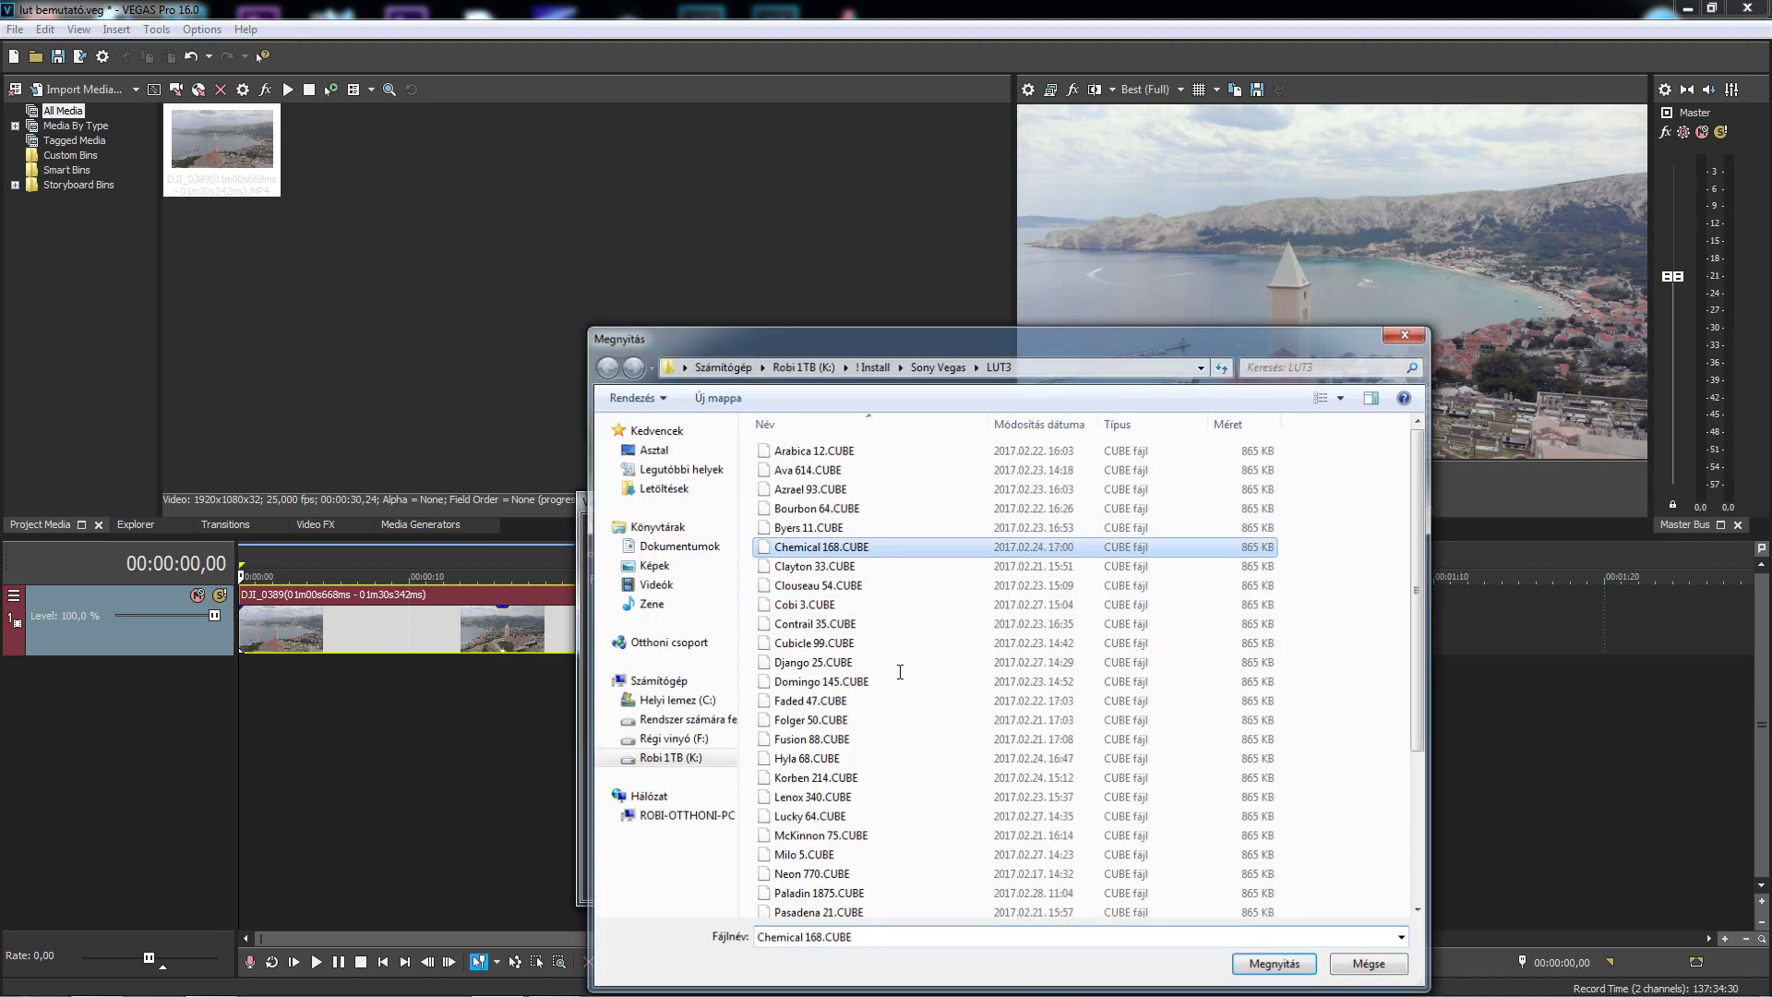
# Load Clouseau 54.CUBE from the LUT3 folder into the clip's LUT Filter
pyautogui.click(760, 662)
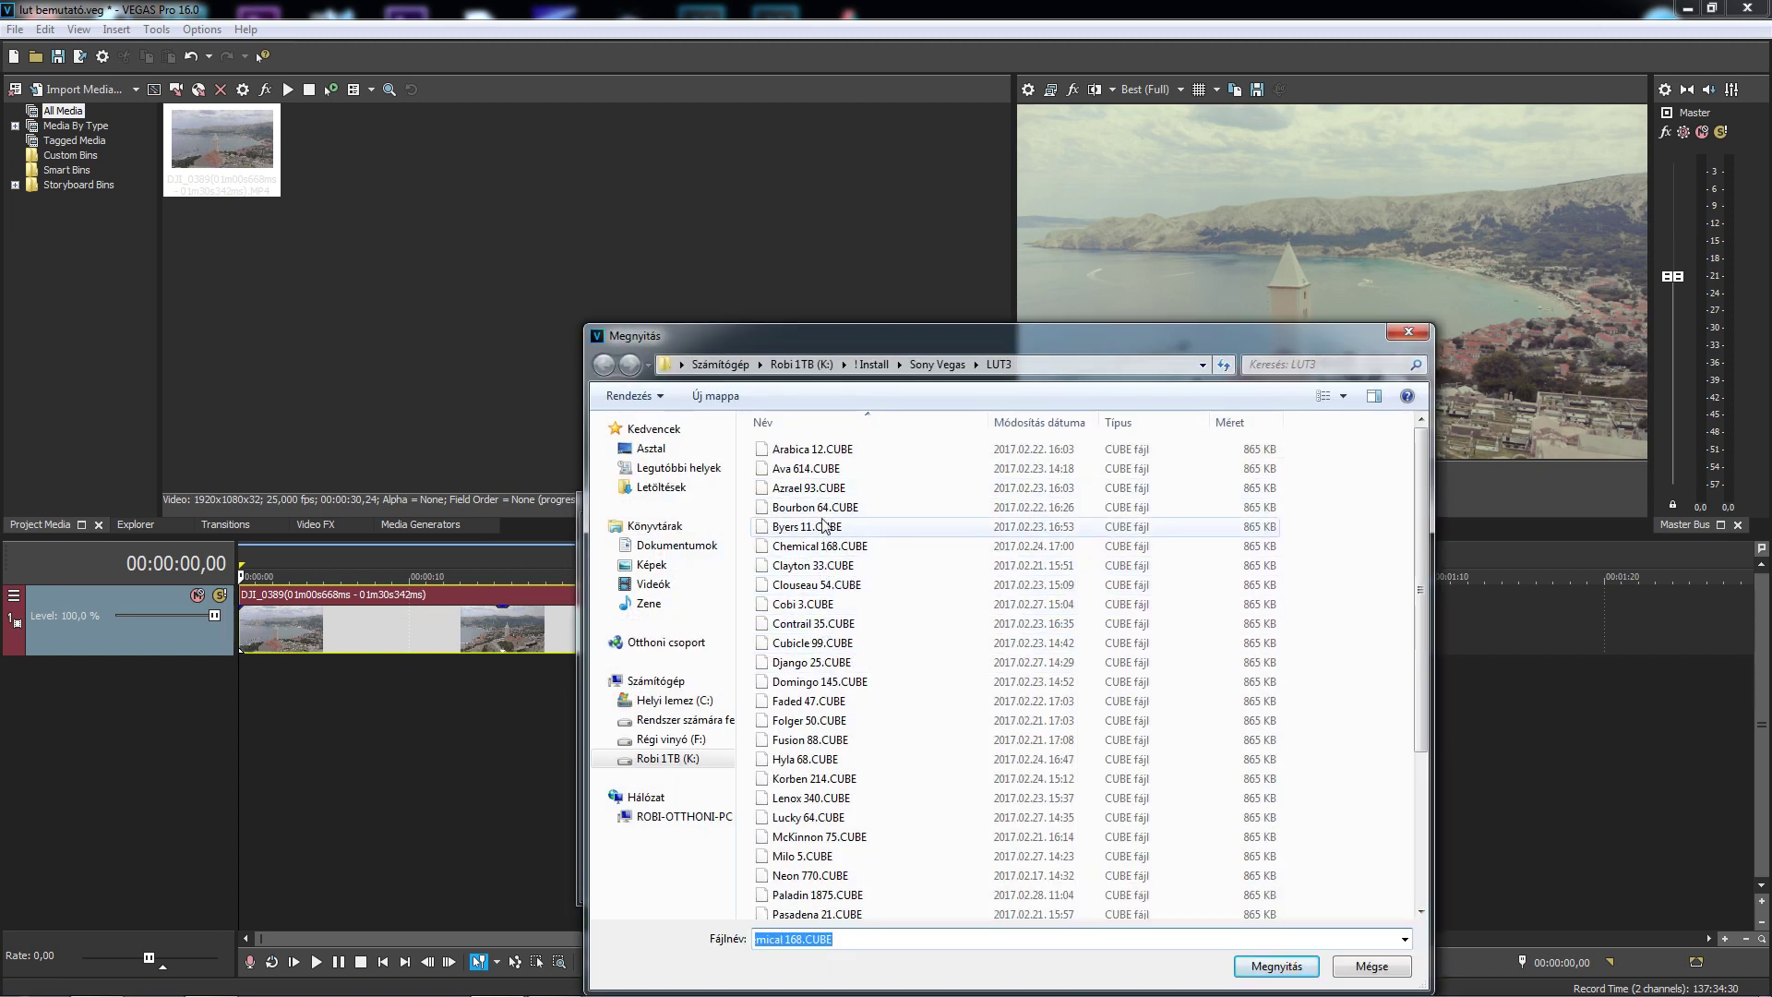
pyautogui.press('Return')
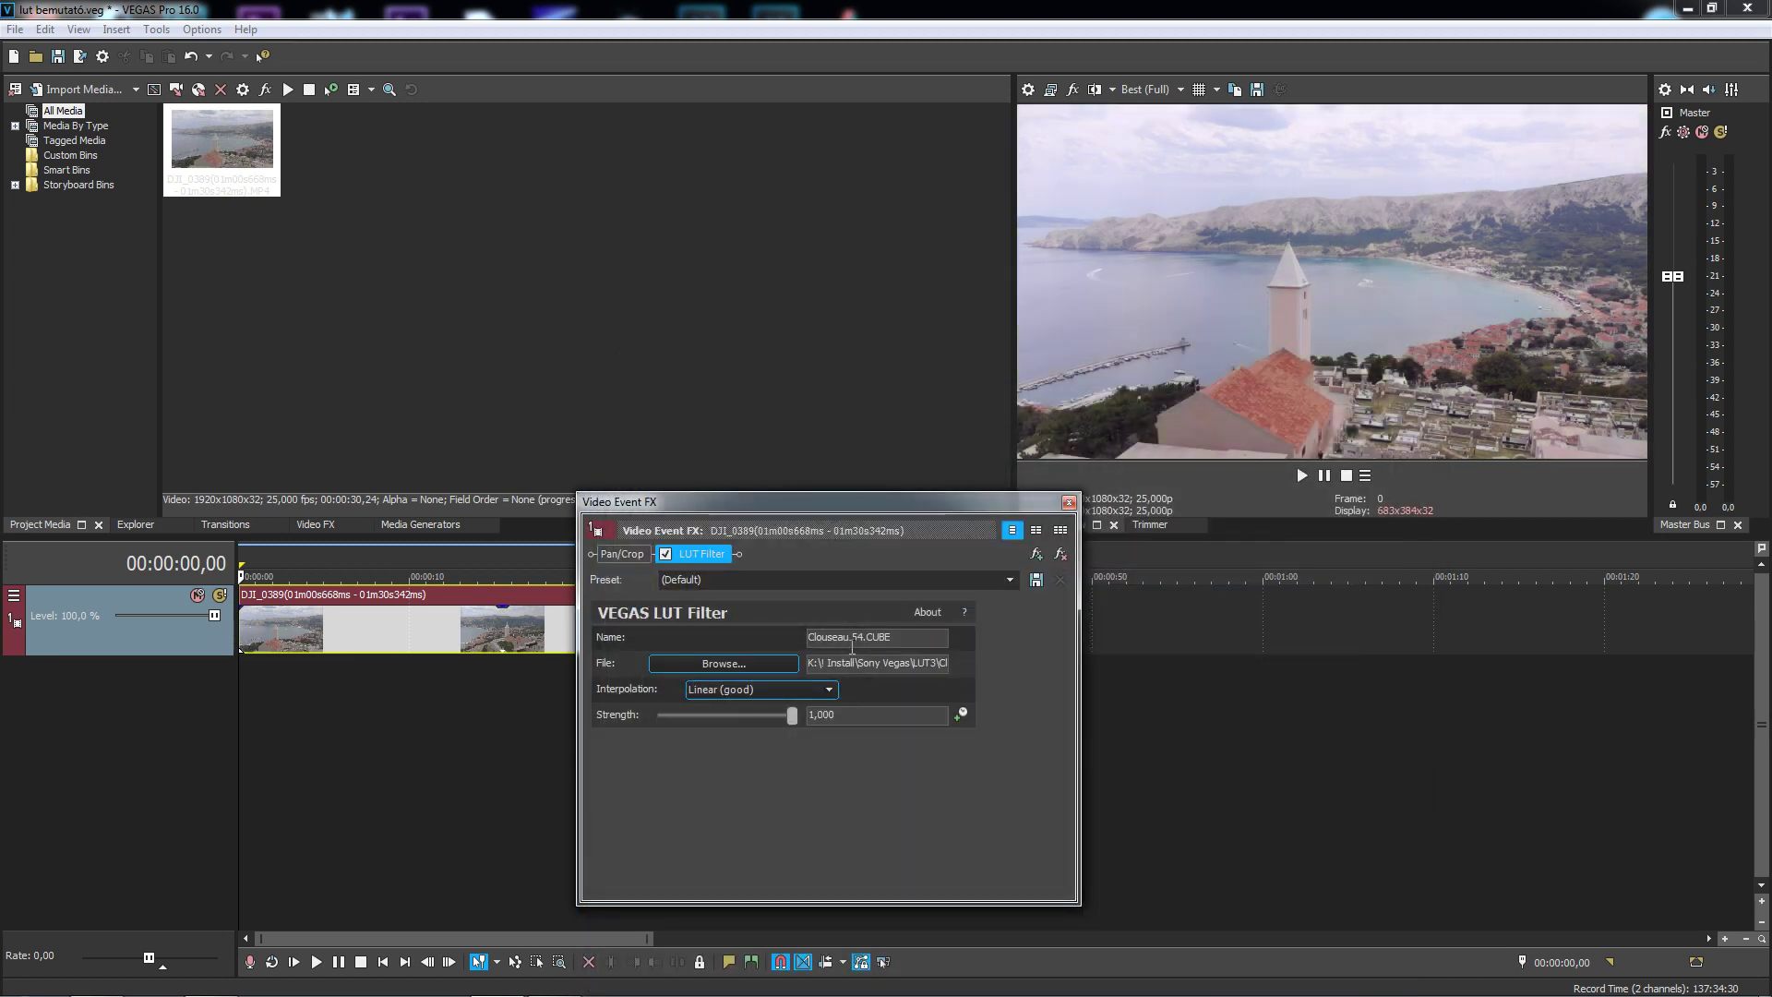
# Compare the LUT's effect by lowering the filter strength to 0,000 and restoring it to 1,000
pyautogui.moveTo(799, 501); pyautogui.dragTo(723, 371)
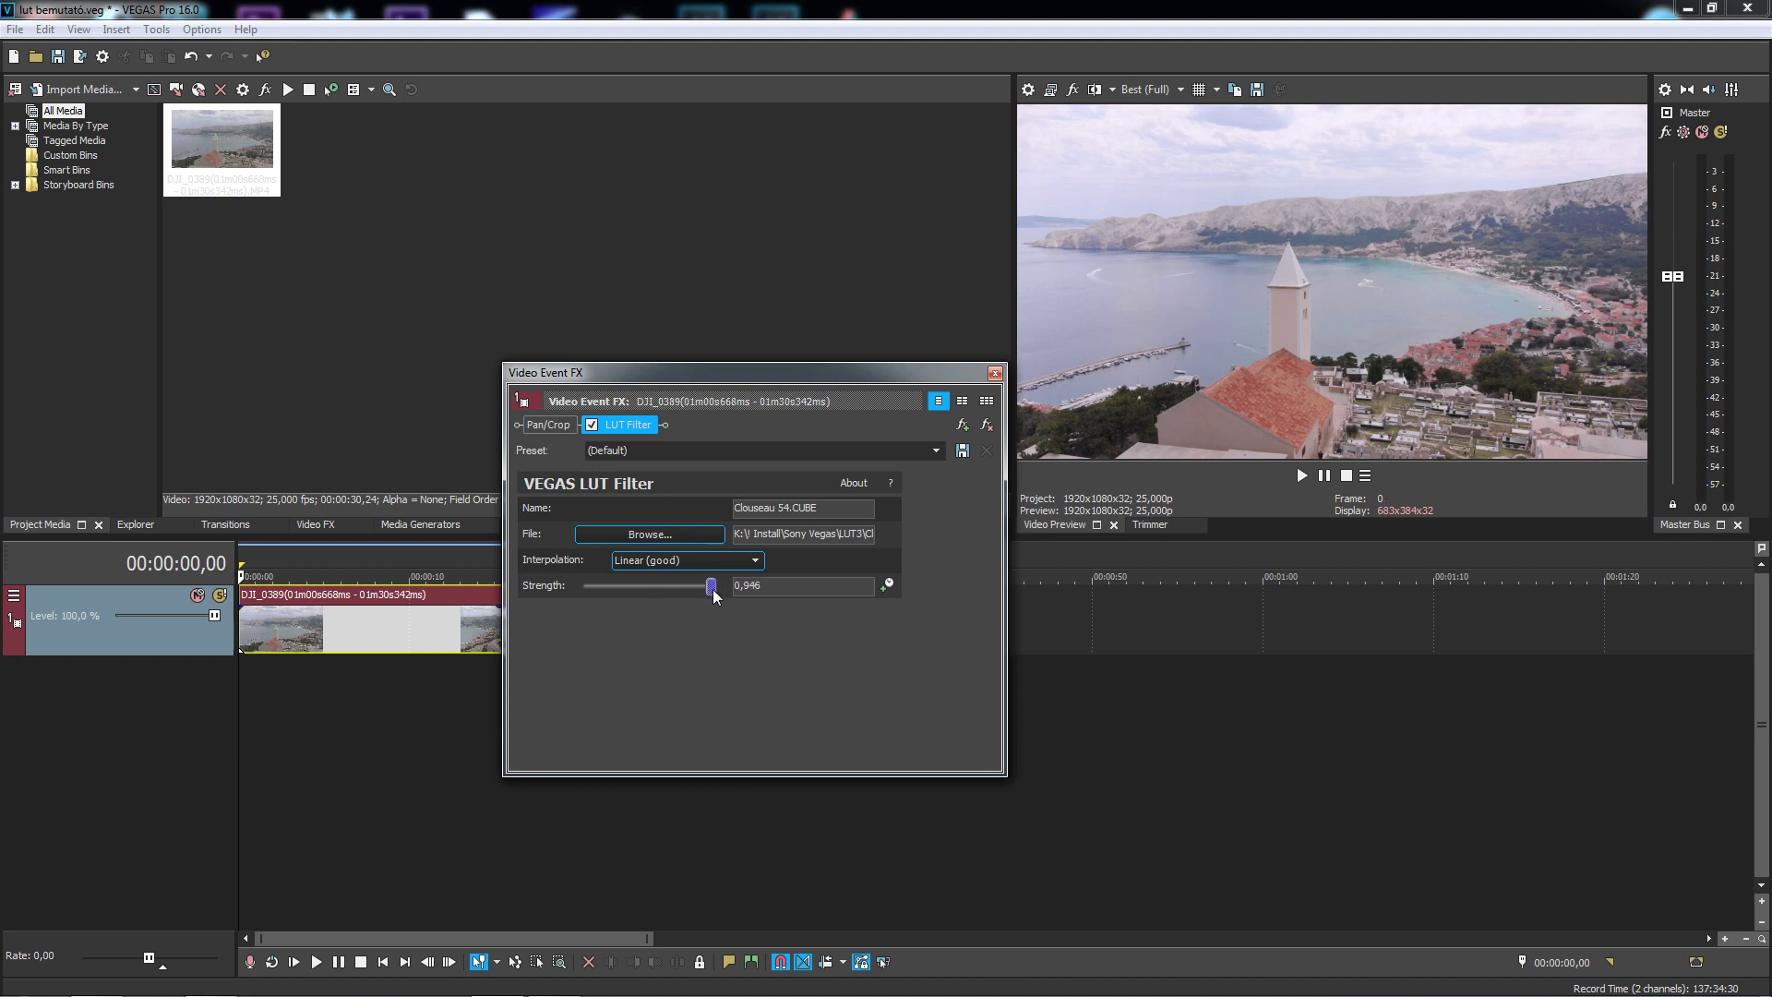
pyautogui.moveTo(663, 598); pyautogui.dragTo(624, 602)
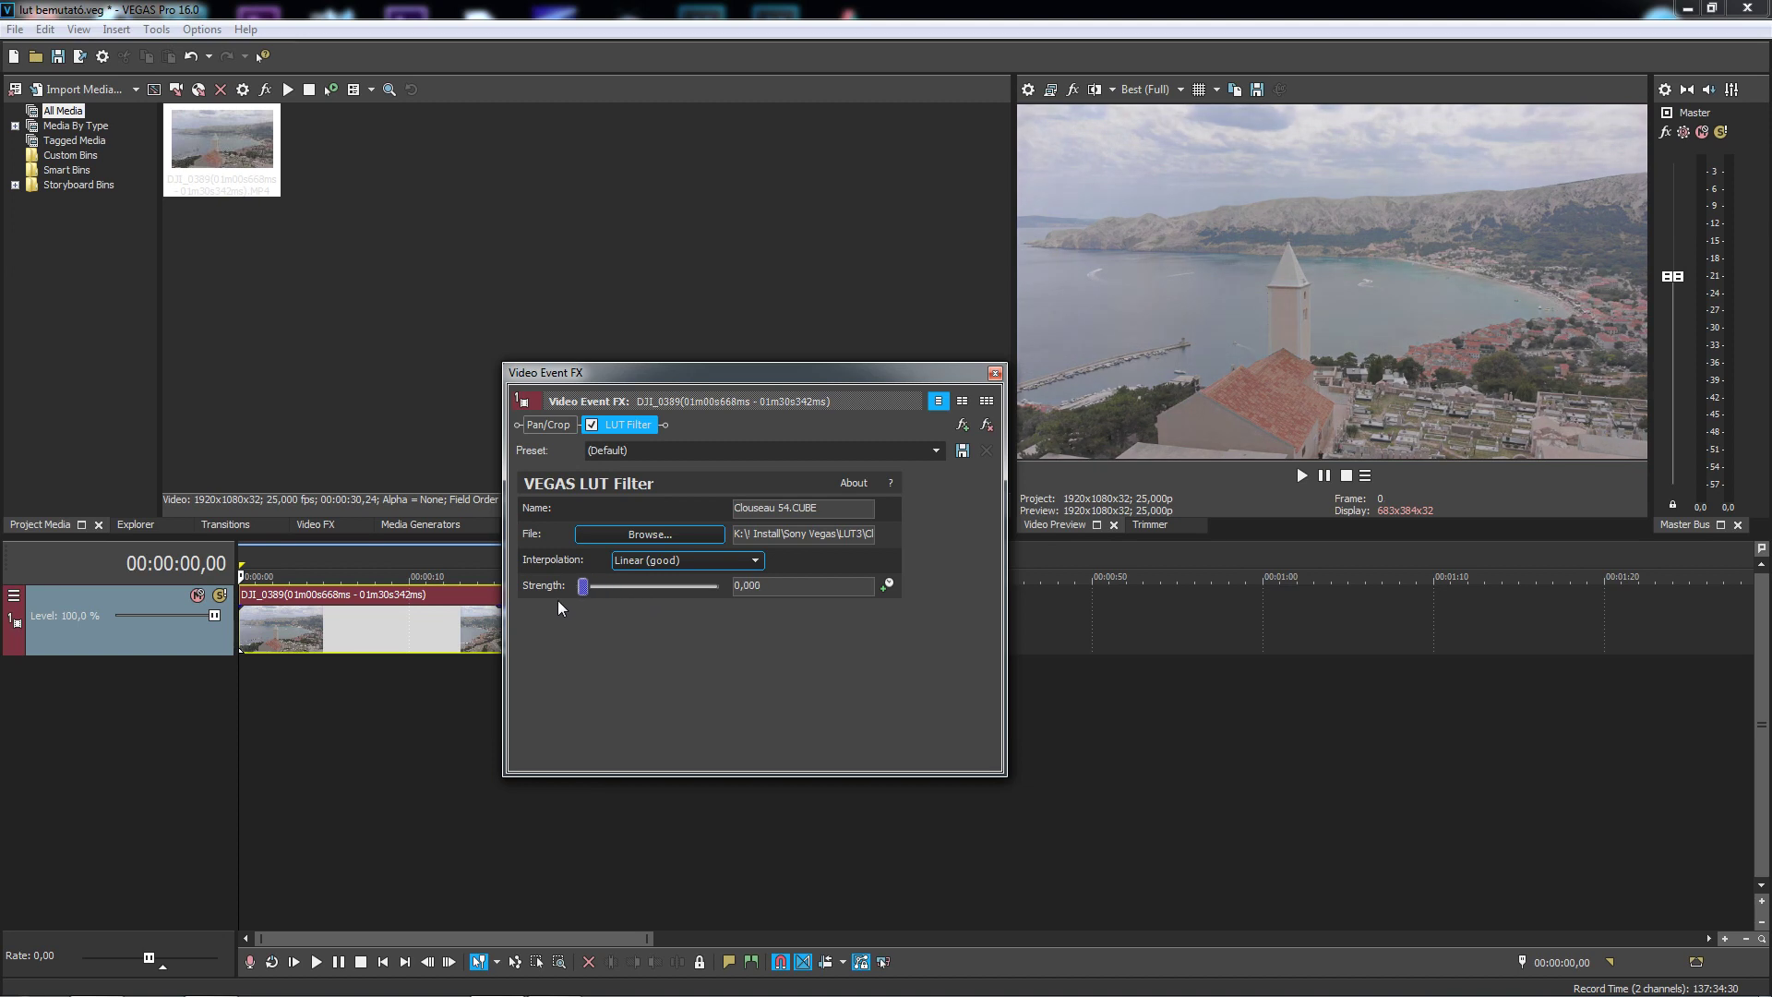
pyautogui.moveTo(512, 600); pyautogui.dragTo(744, 633)
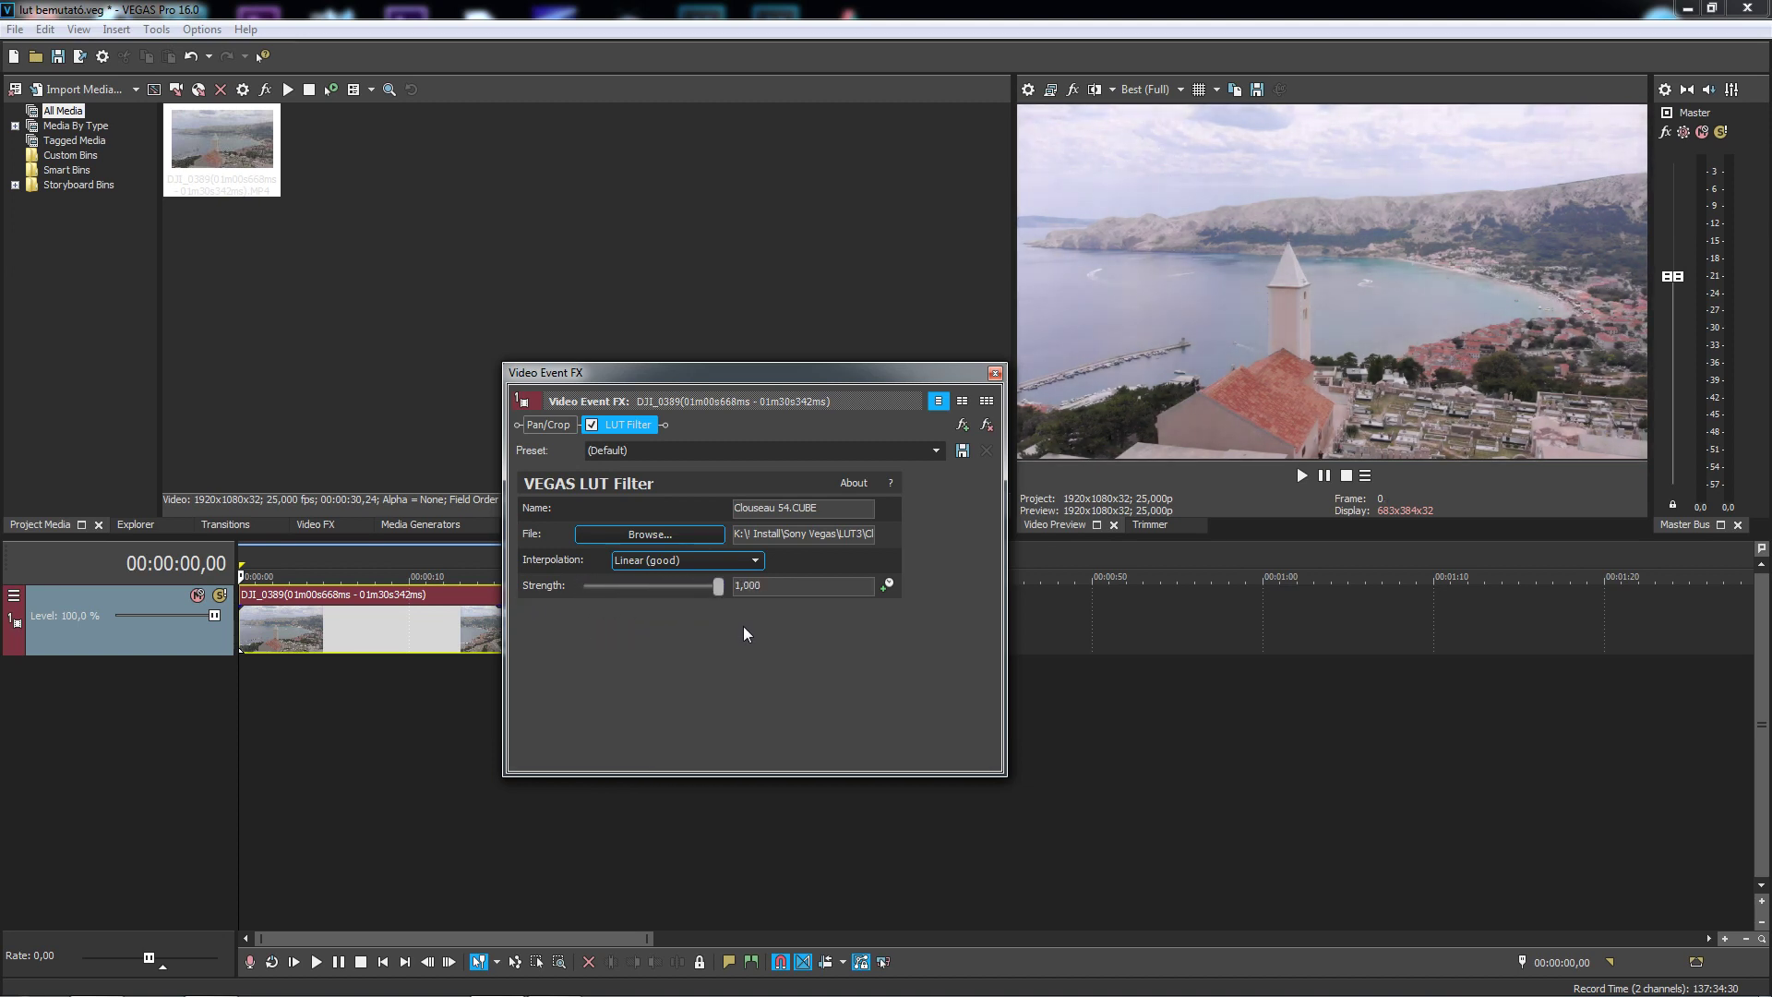
# Try Korben 214.CUBE in the clip's LUT Filter and vary the filter strength
pyautogui.click(651, 535)
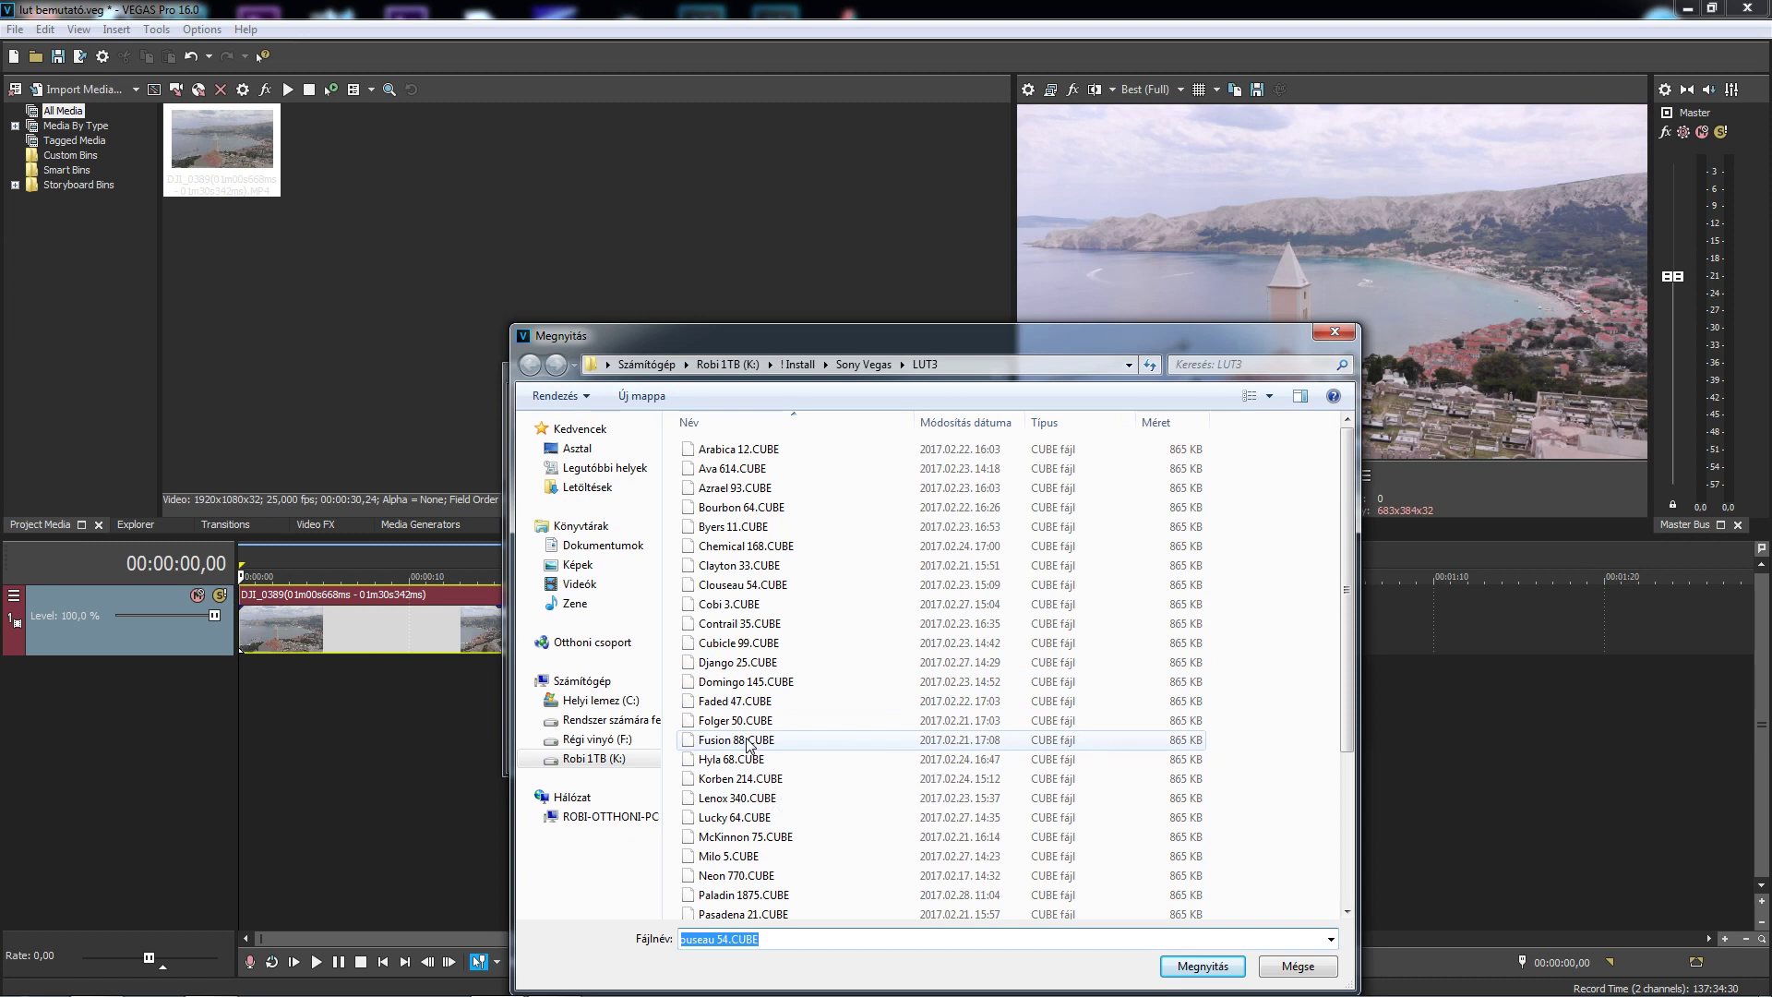
pyautogui.doubleClick(741, 778)
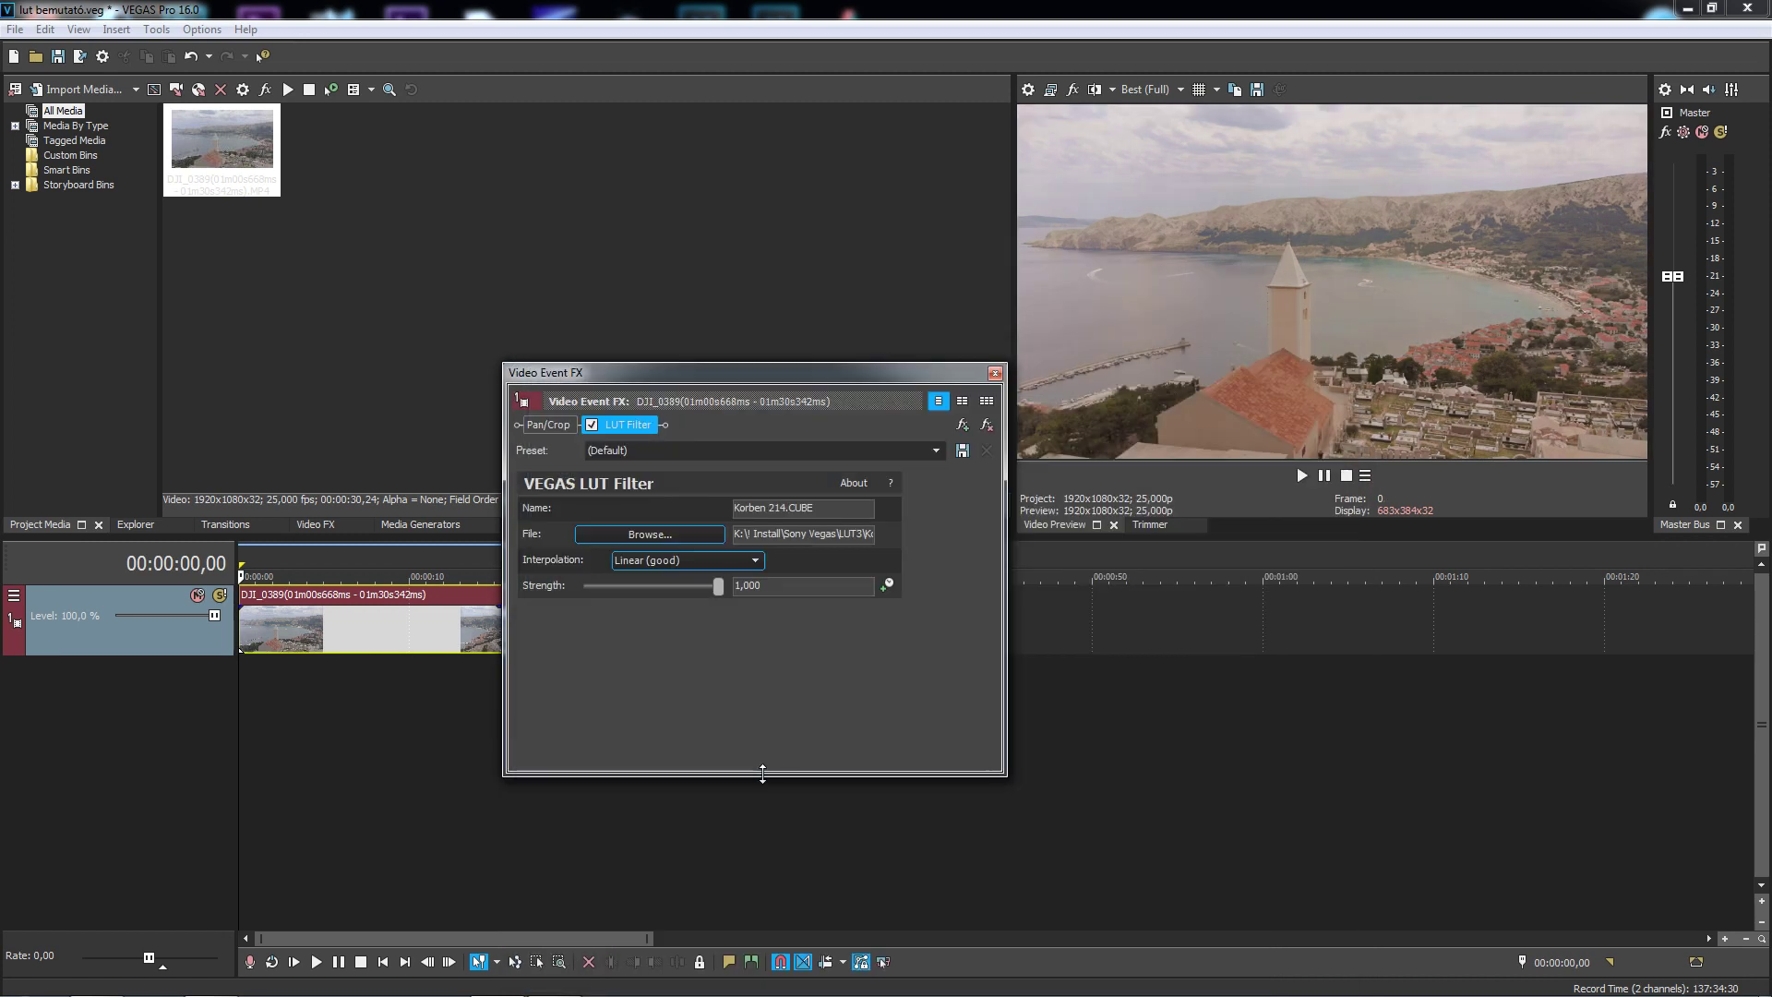
pyautogui.moveTo(718, 590); pyautogui.dragTo(655, 605)
# Try Bourbon 64.CUBE and Chemical 168.CUBE one after the other in the LUT Filter
pyautogui.click(662, 540)
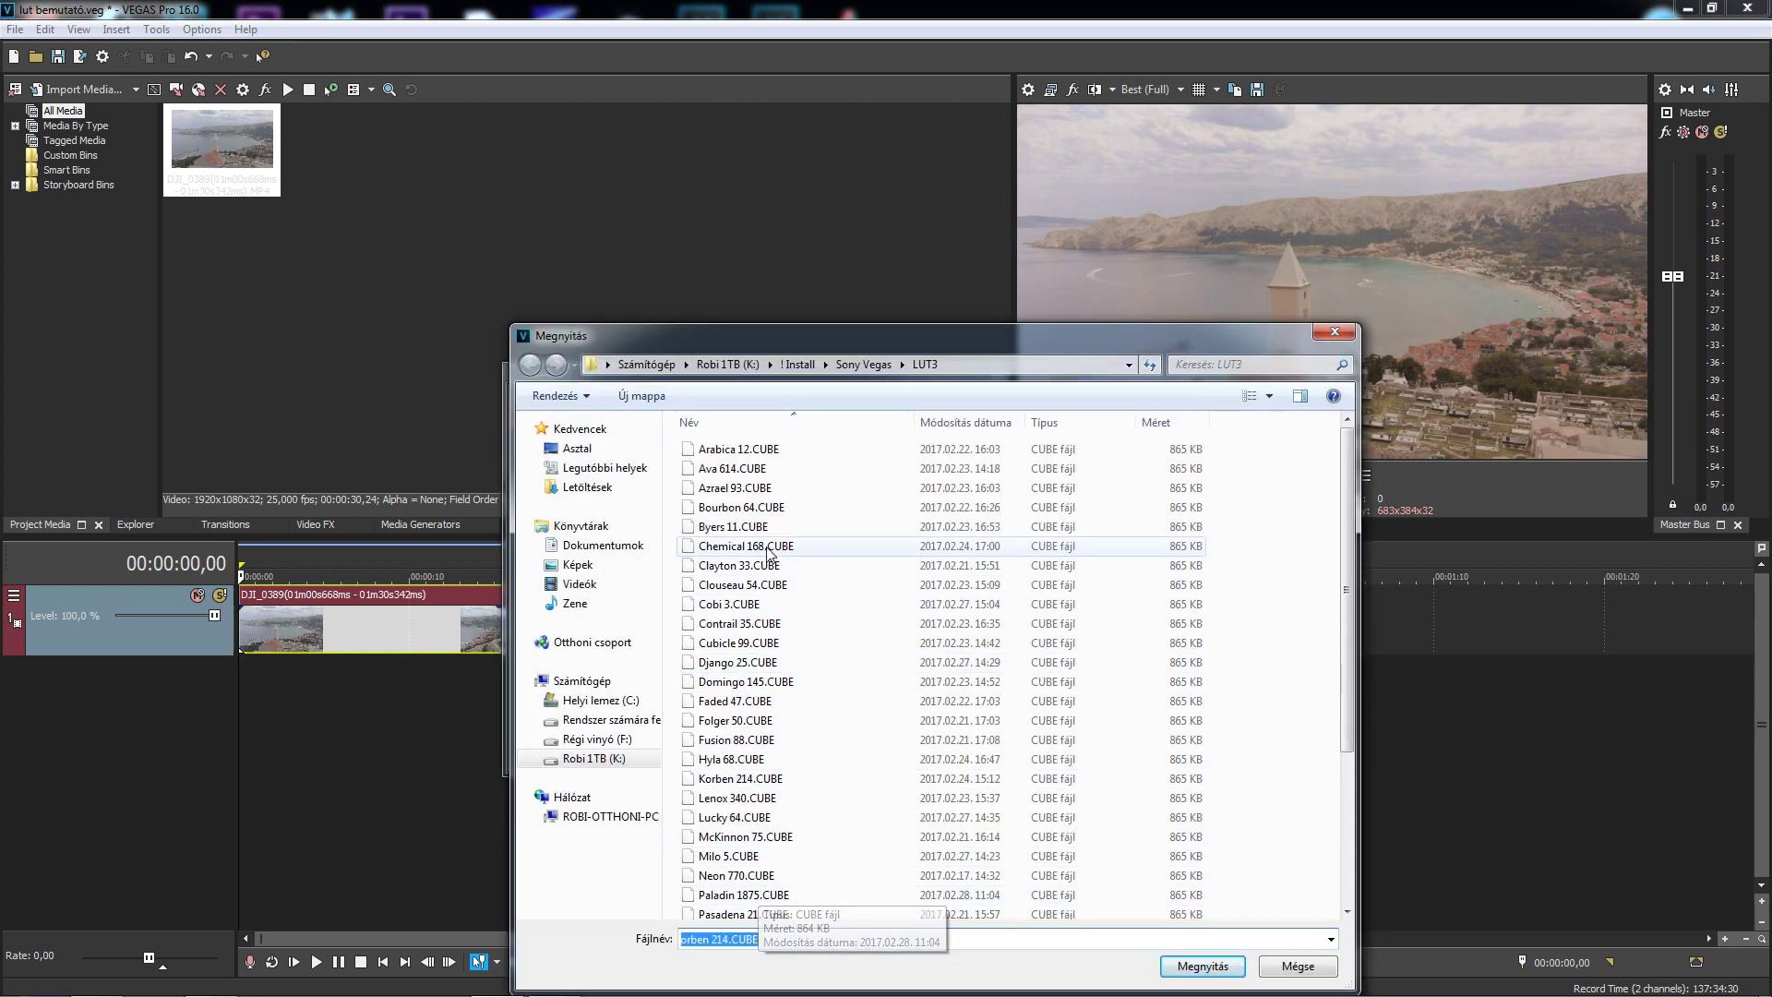
pyautogui.click(751, 510)
pyautogui.doubleClick(751, 509)
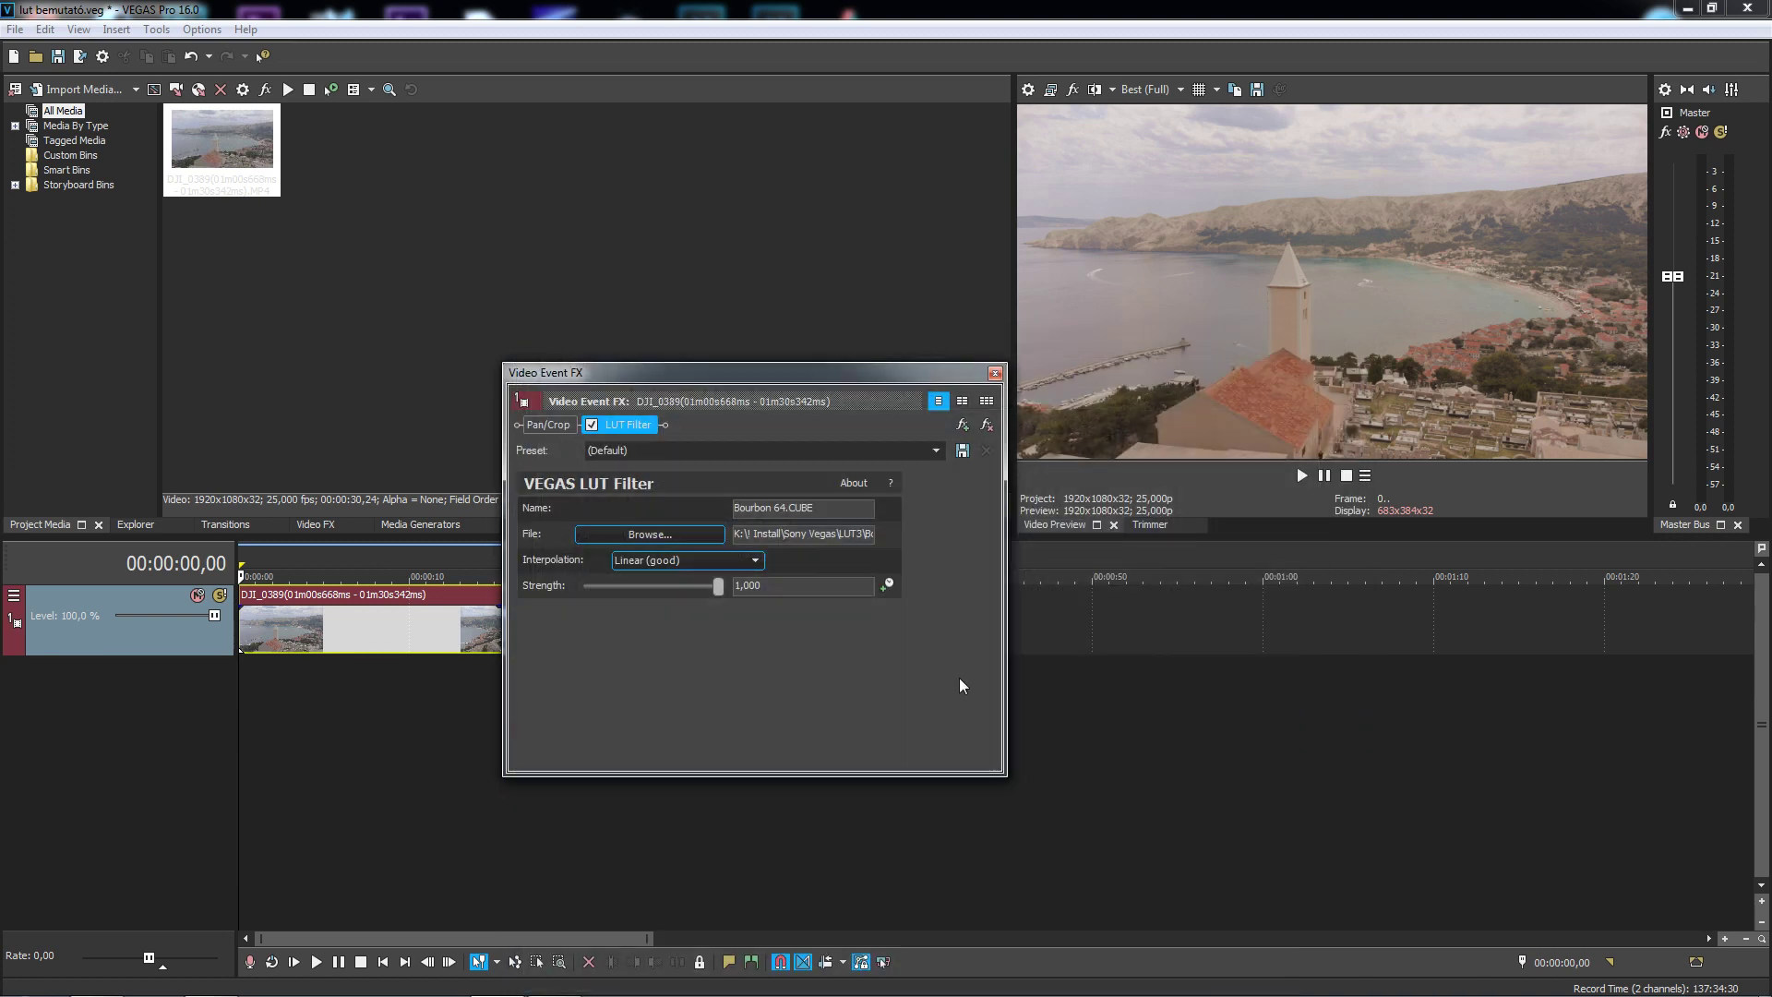
pyautogui.click(679, 532)
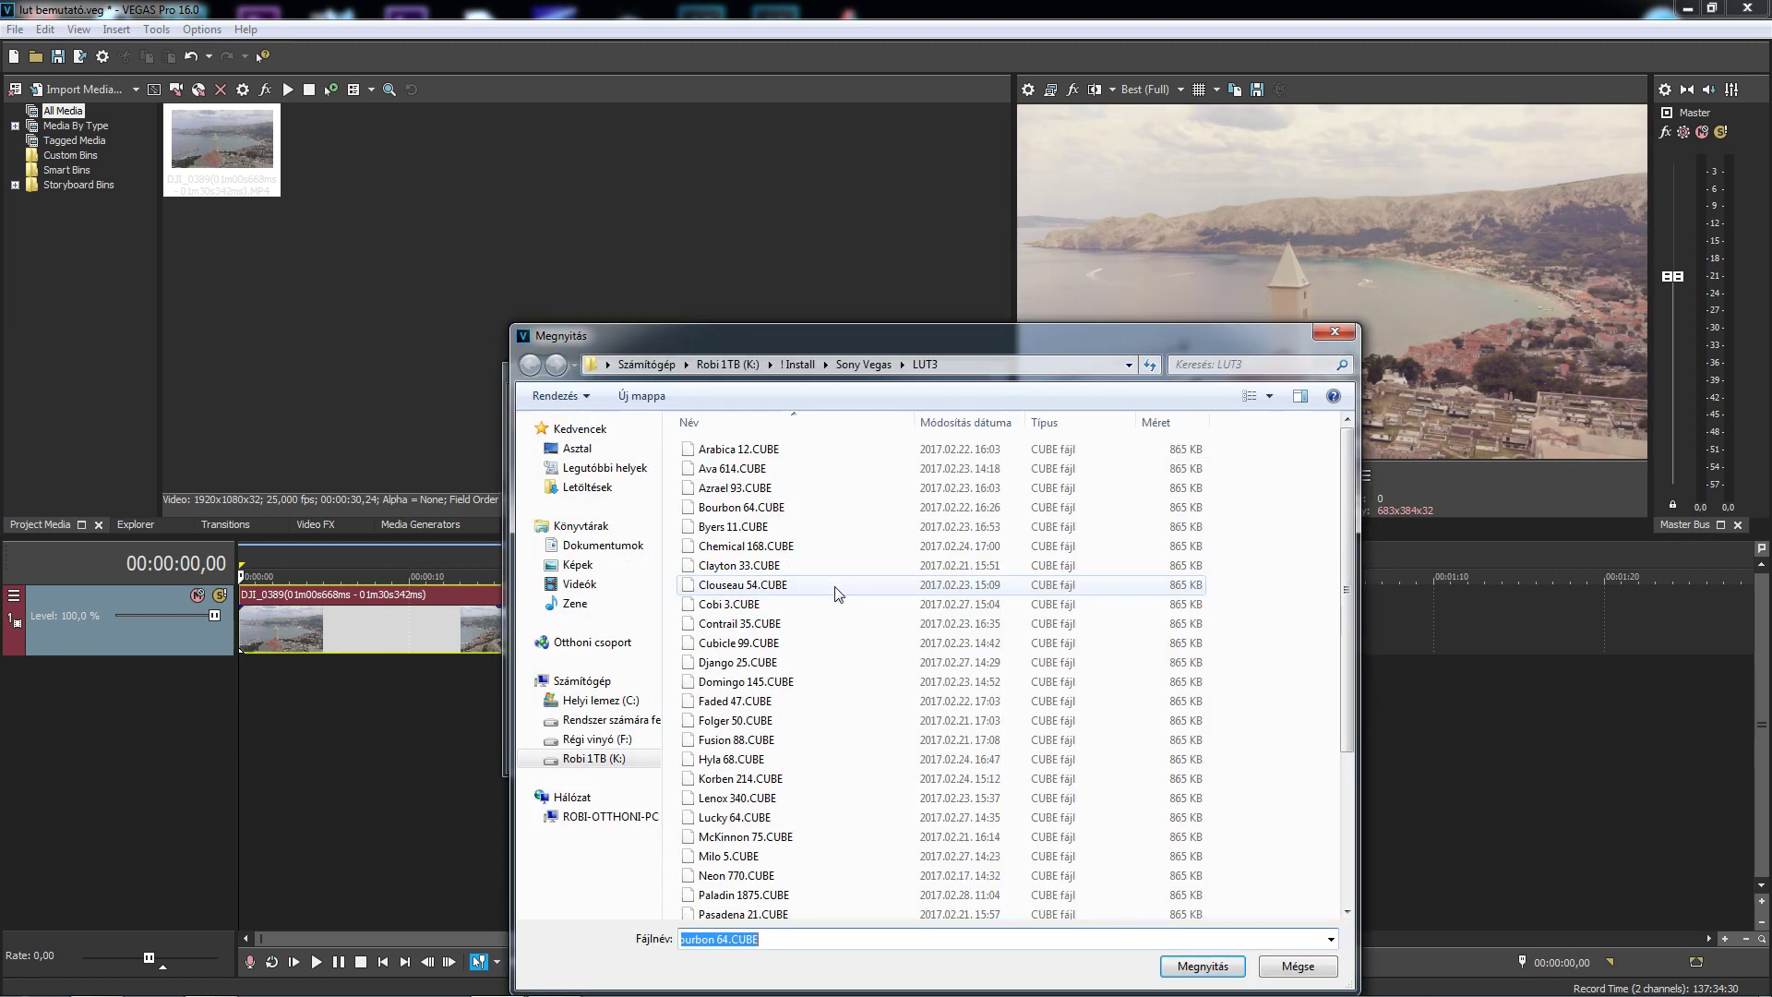
pyautogui.click(751, 549)
pyautogui.doubleClick(752, 548)
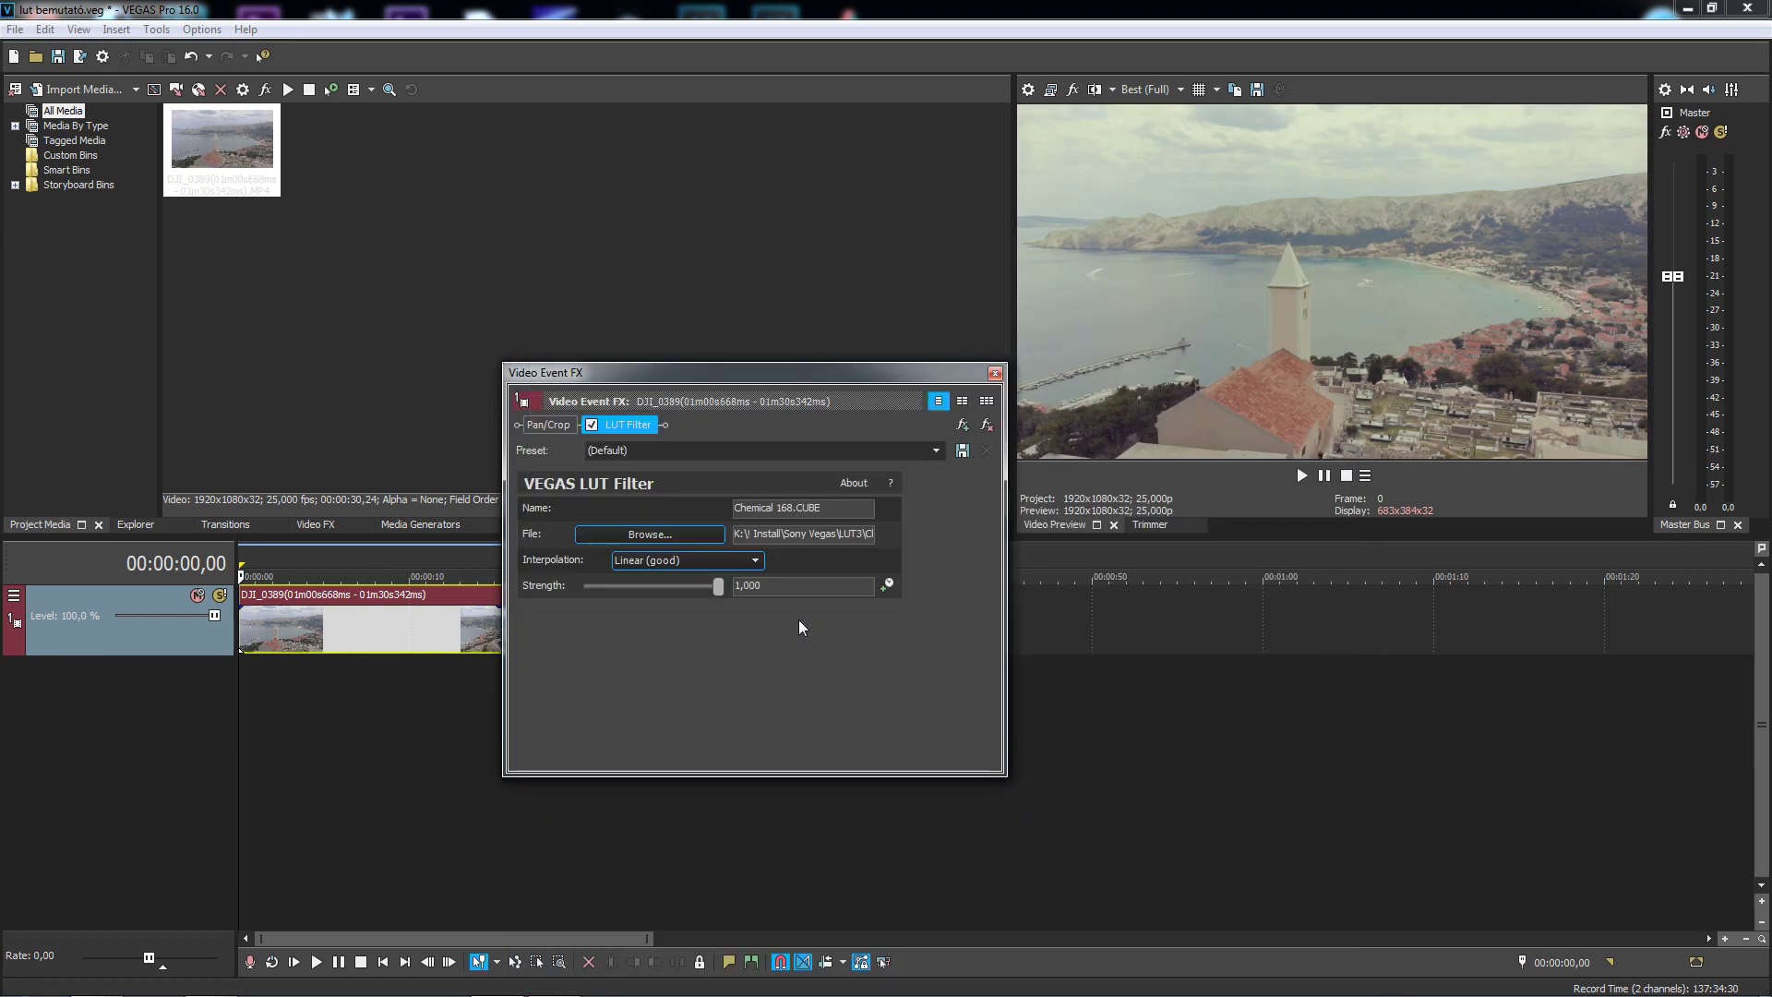
# Load Clouseau 54.CUBE into the LUT Filter again and reduce its strength to 0,646
pyautogui.click(711, 559)
pyautogui.click(684, 535)
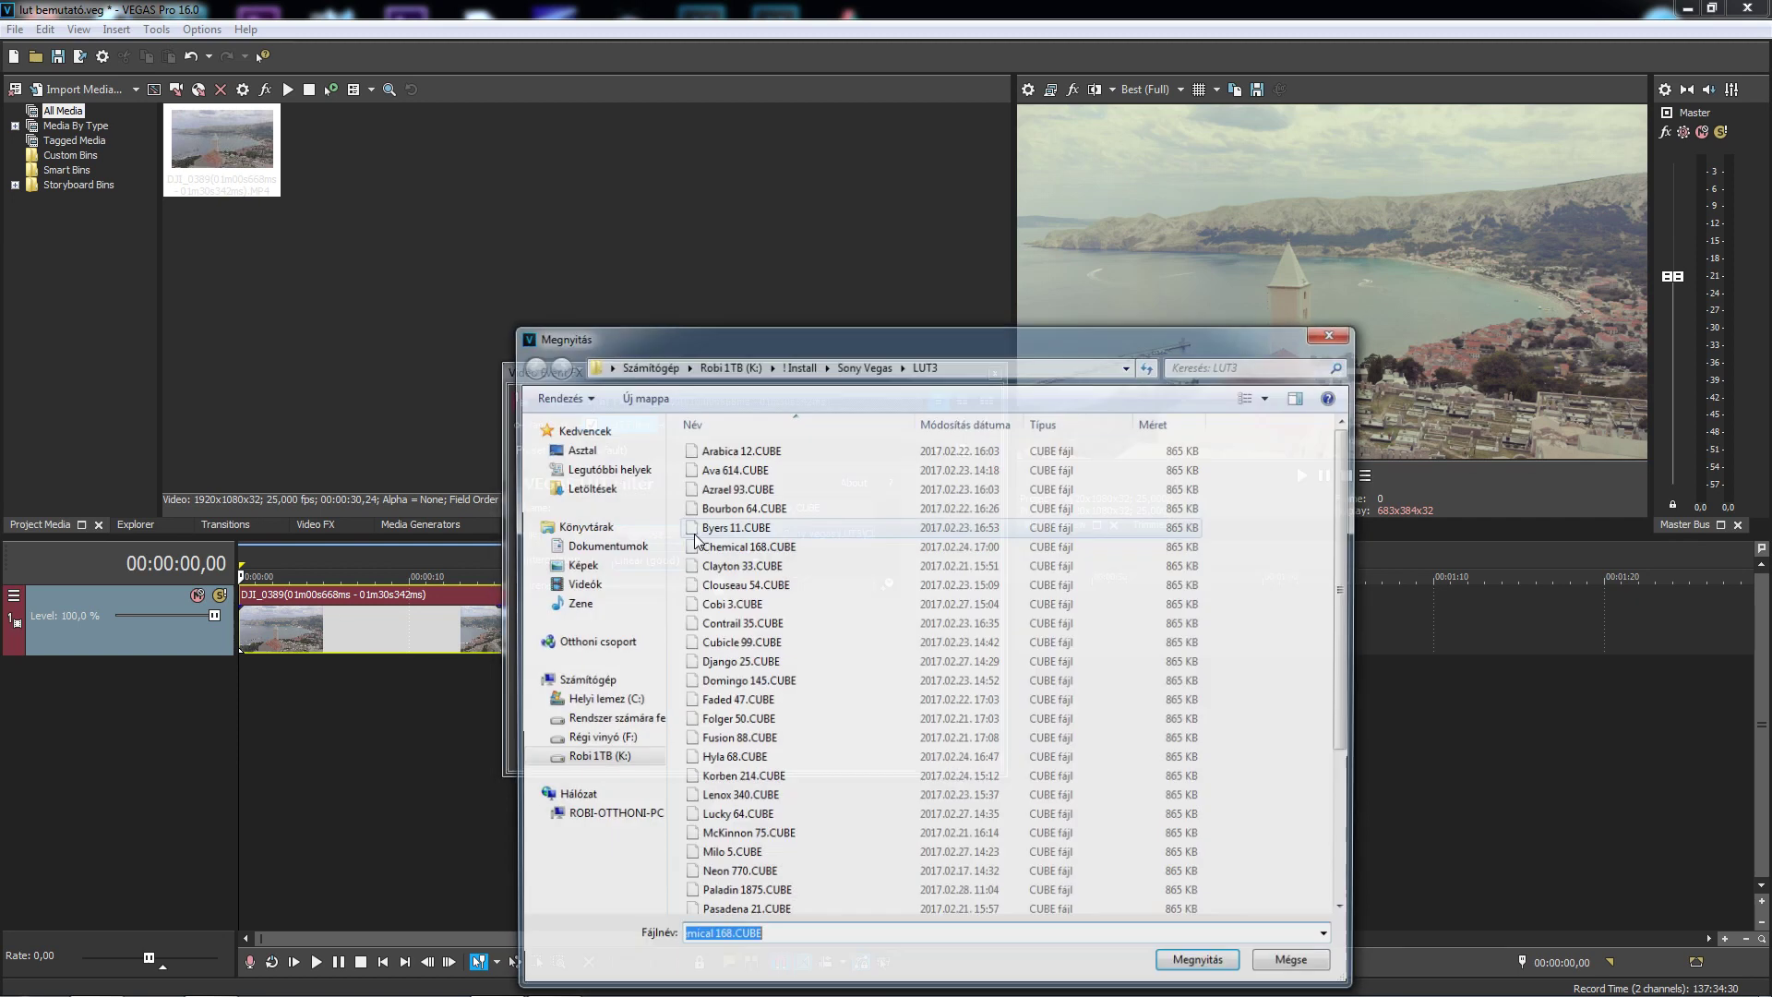
pyautogui.doubleClick(752, 586)
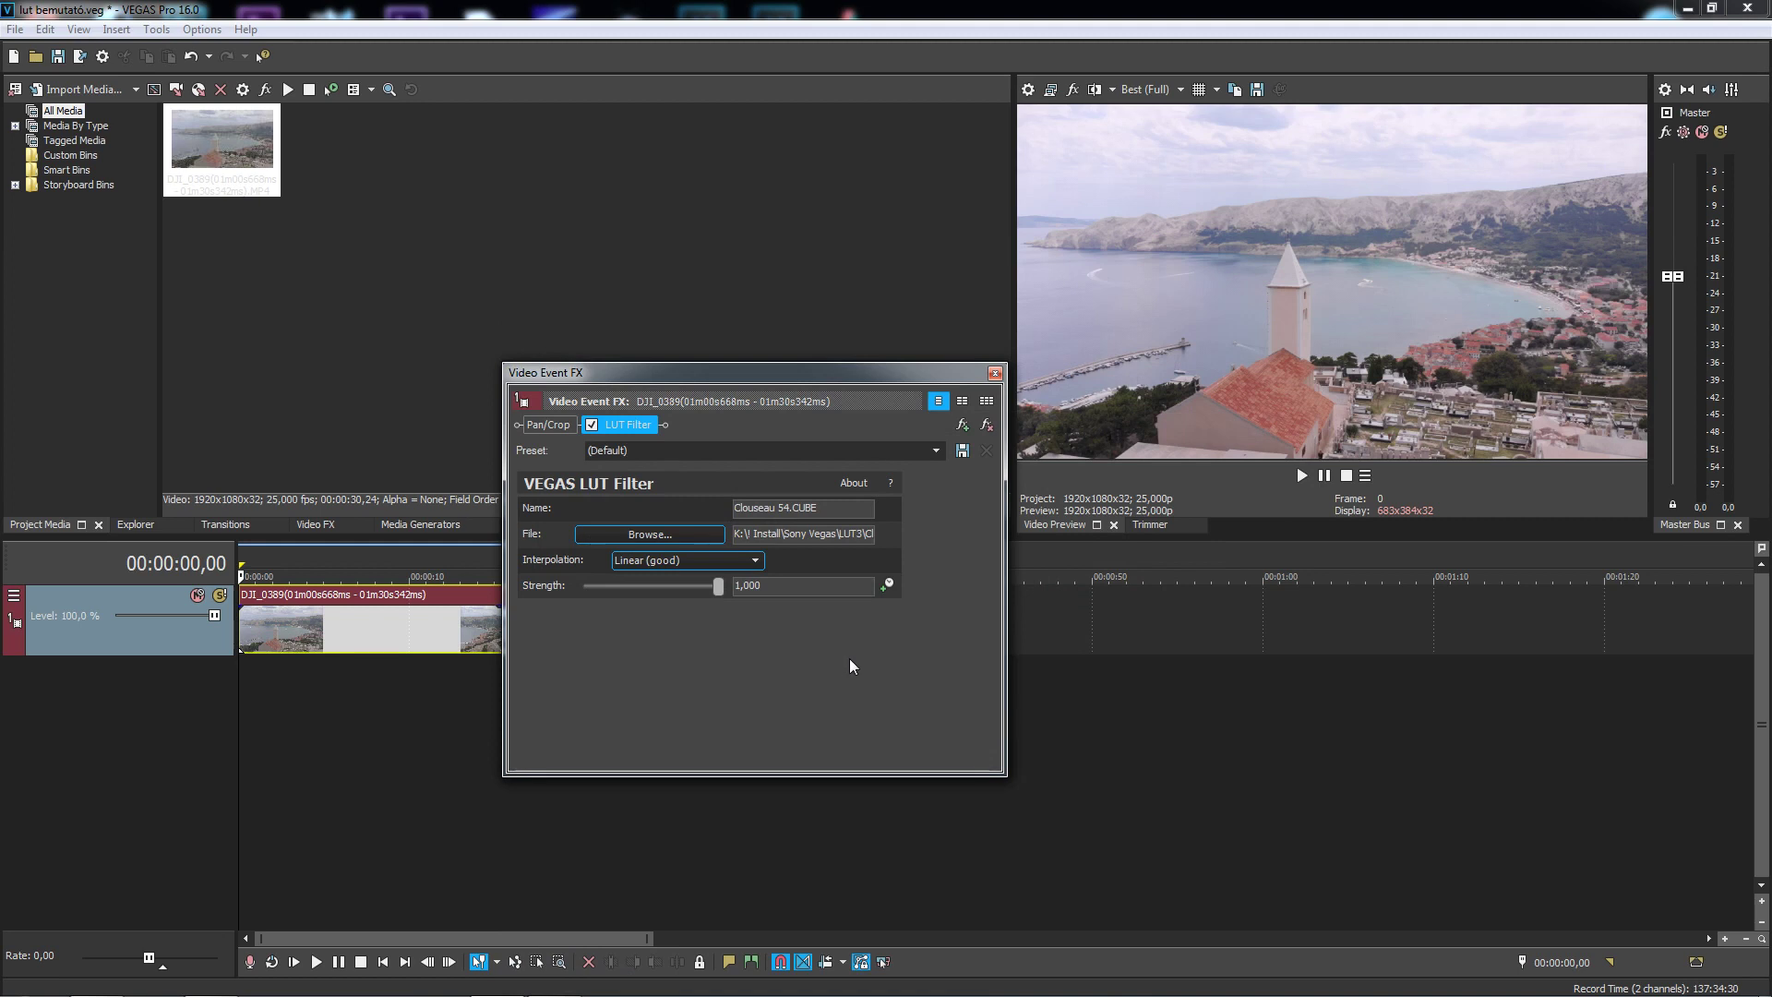
pyautogui.moveTo(716, 587); pyautogui.dragTo(670, 586)
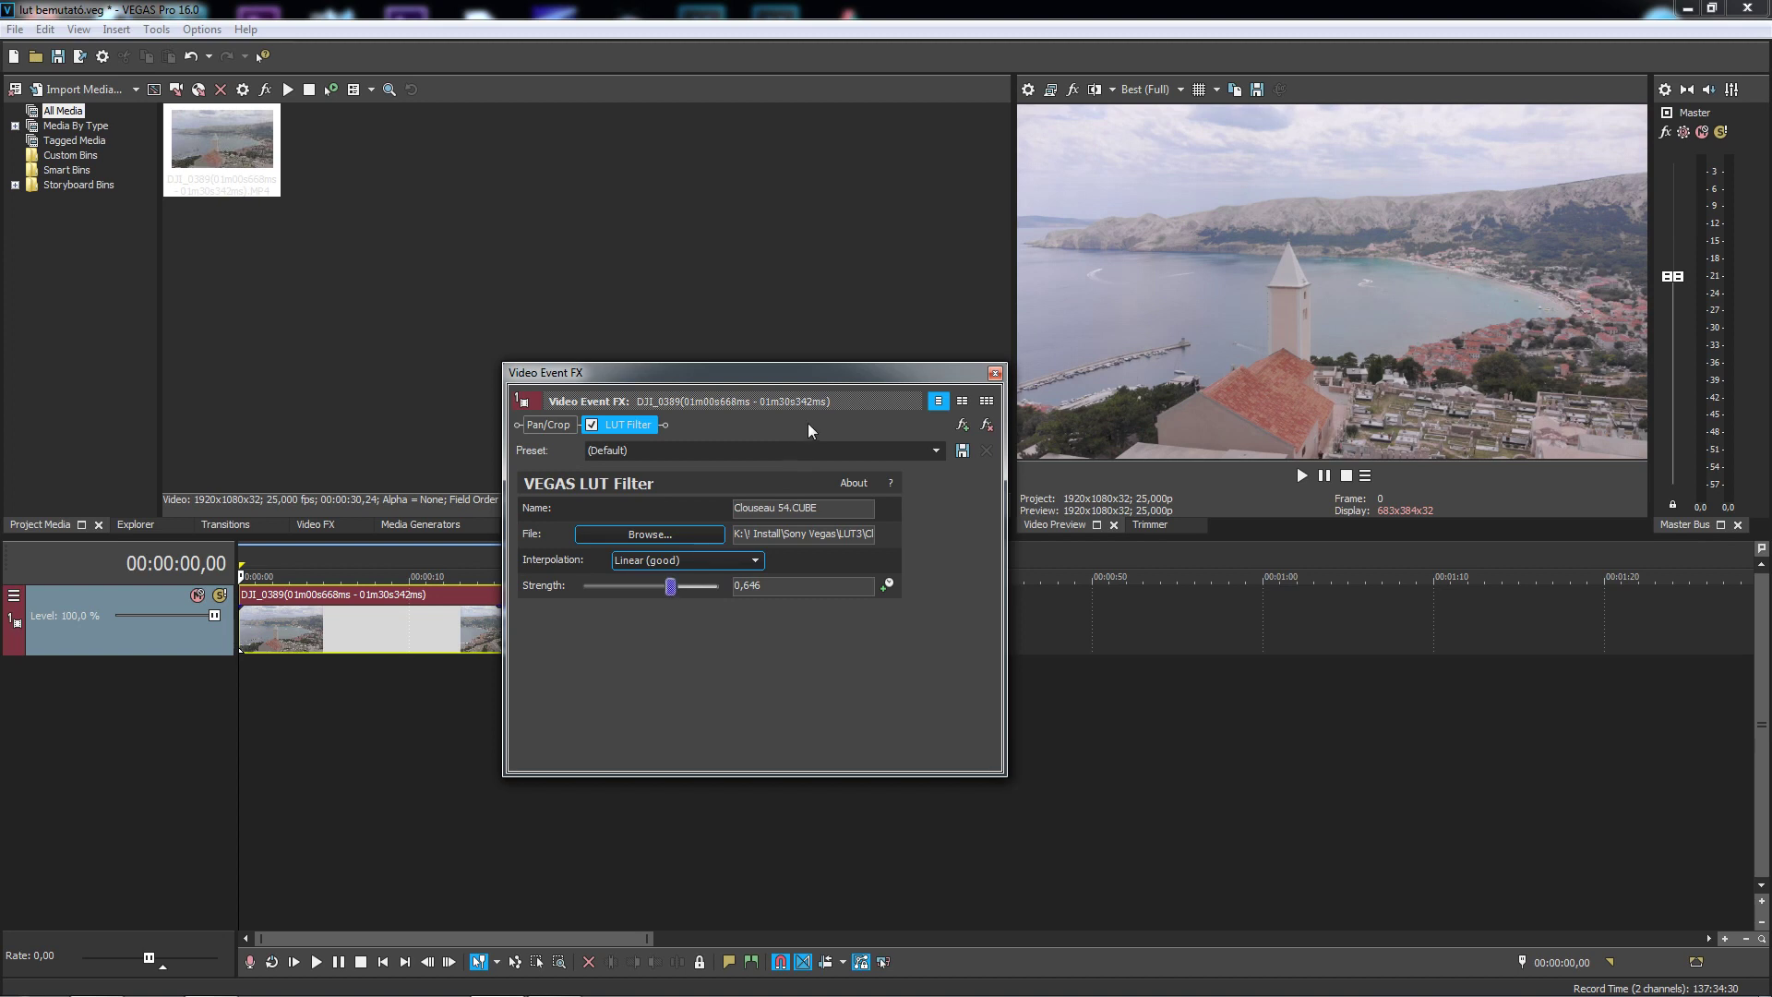
# Add the VEGAS Color Corrector, Color Curves and Unsharp Mask effects to the clip's effect chain after the LUT Filter
pyautogui.moveTo(791, 382); pyautogui.dragTo(912, 419)
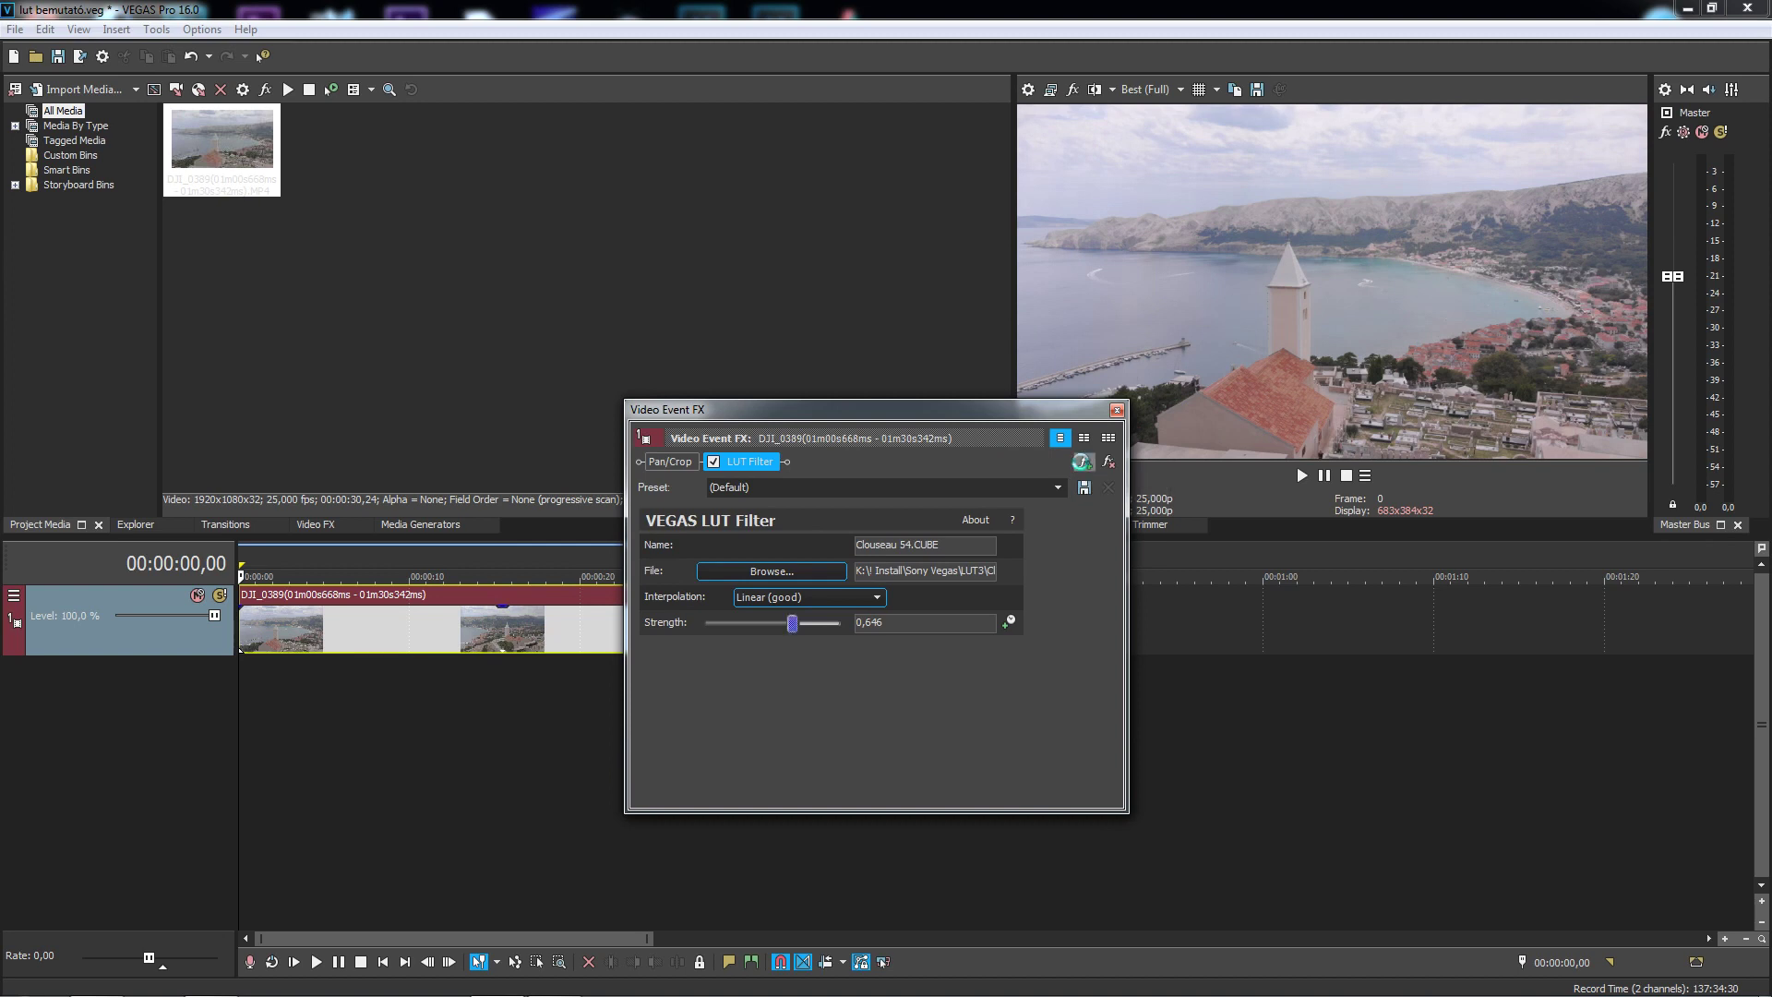
pyautogui.click(1084, 462)
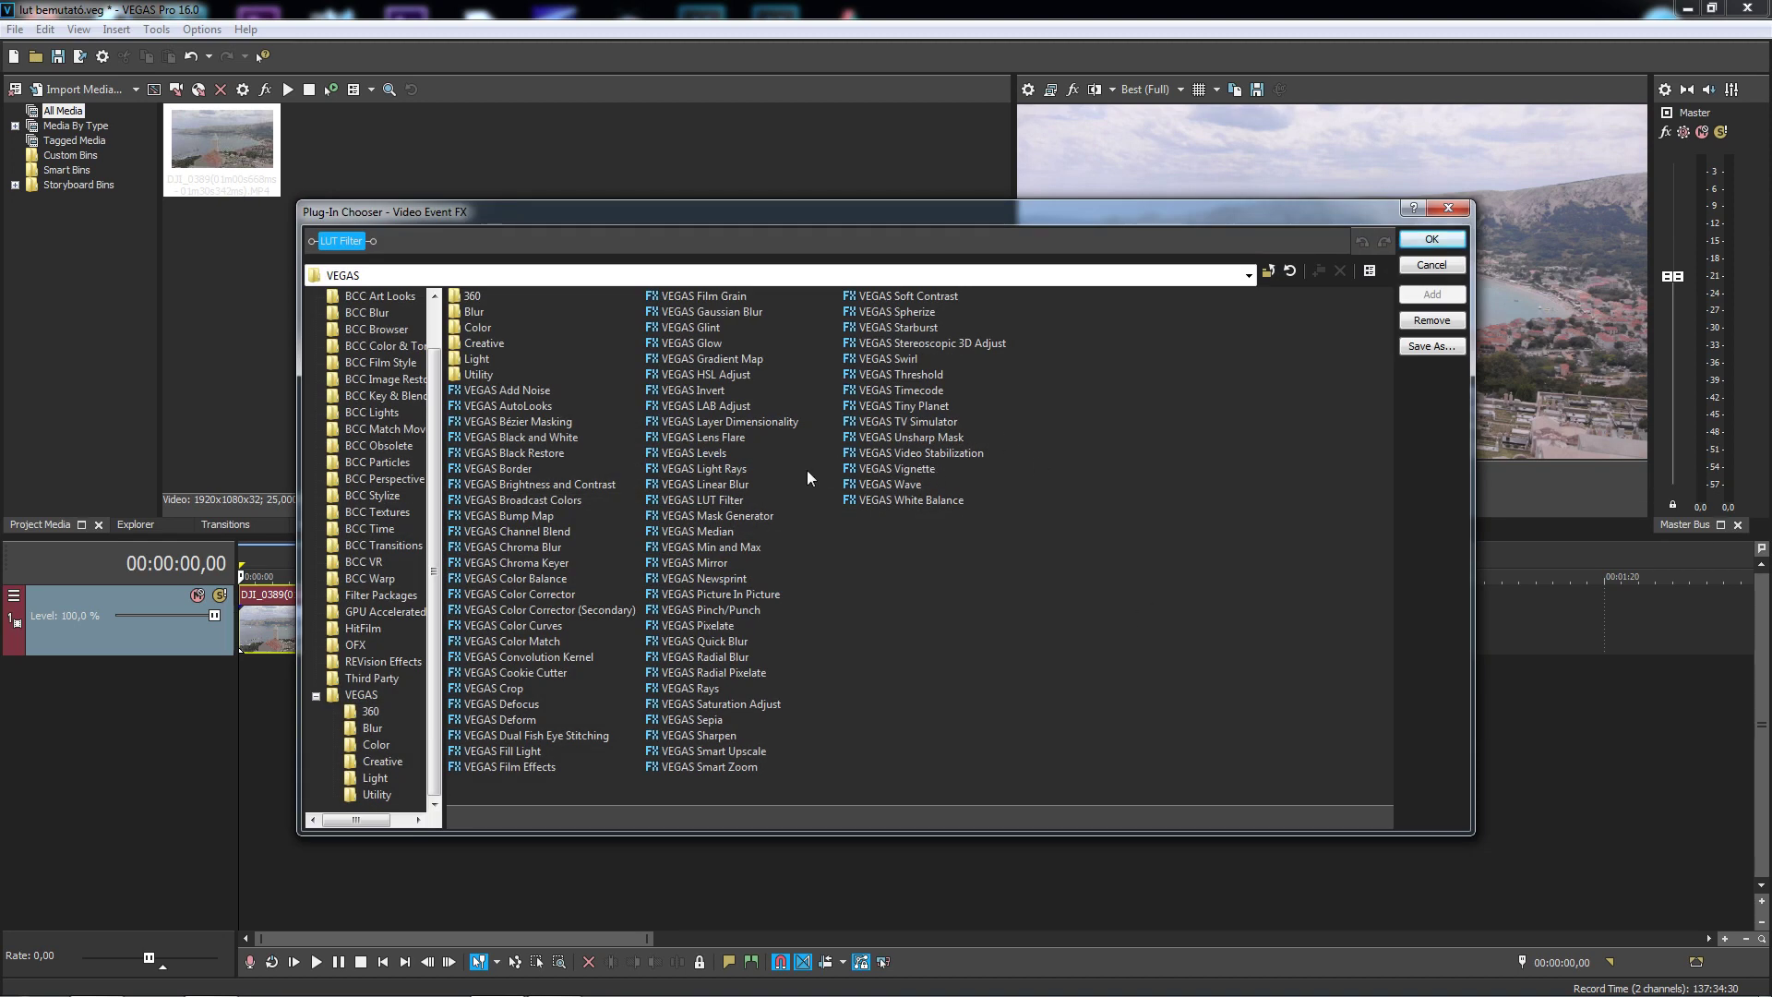
pyautogui.doubleClick(557, 595)
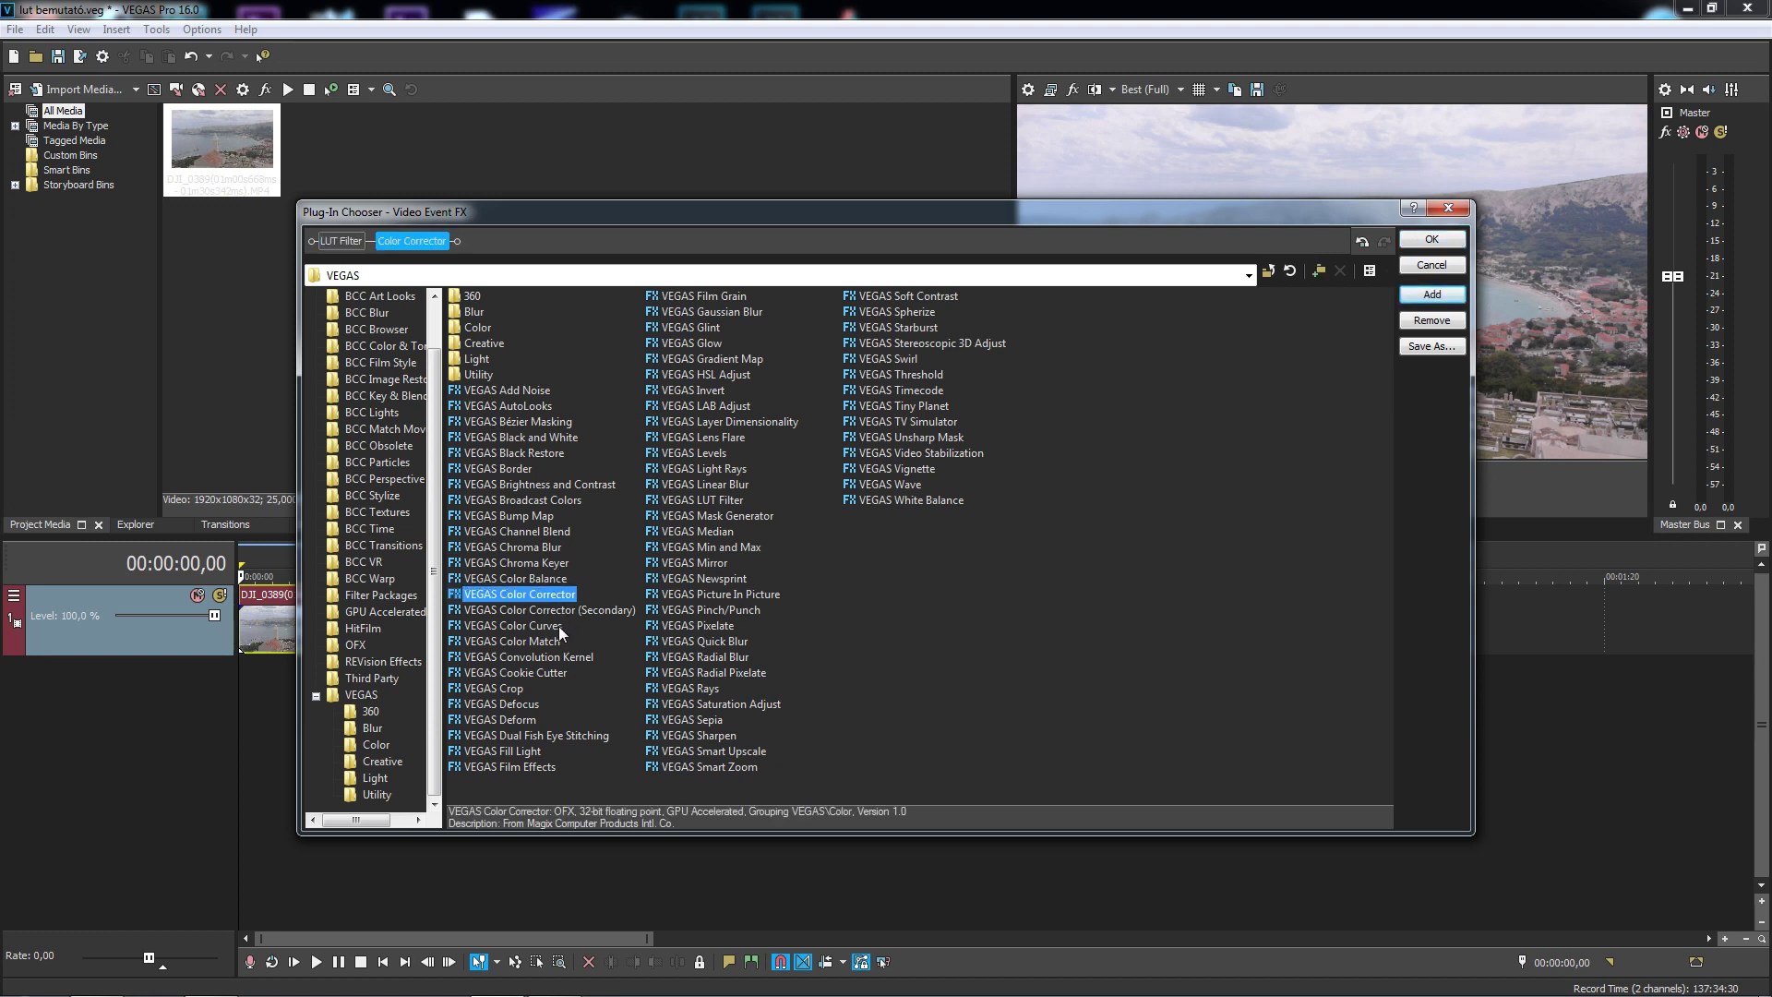
pyautogui.doubleClick(563, 627)
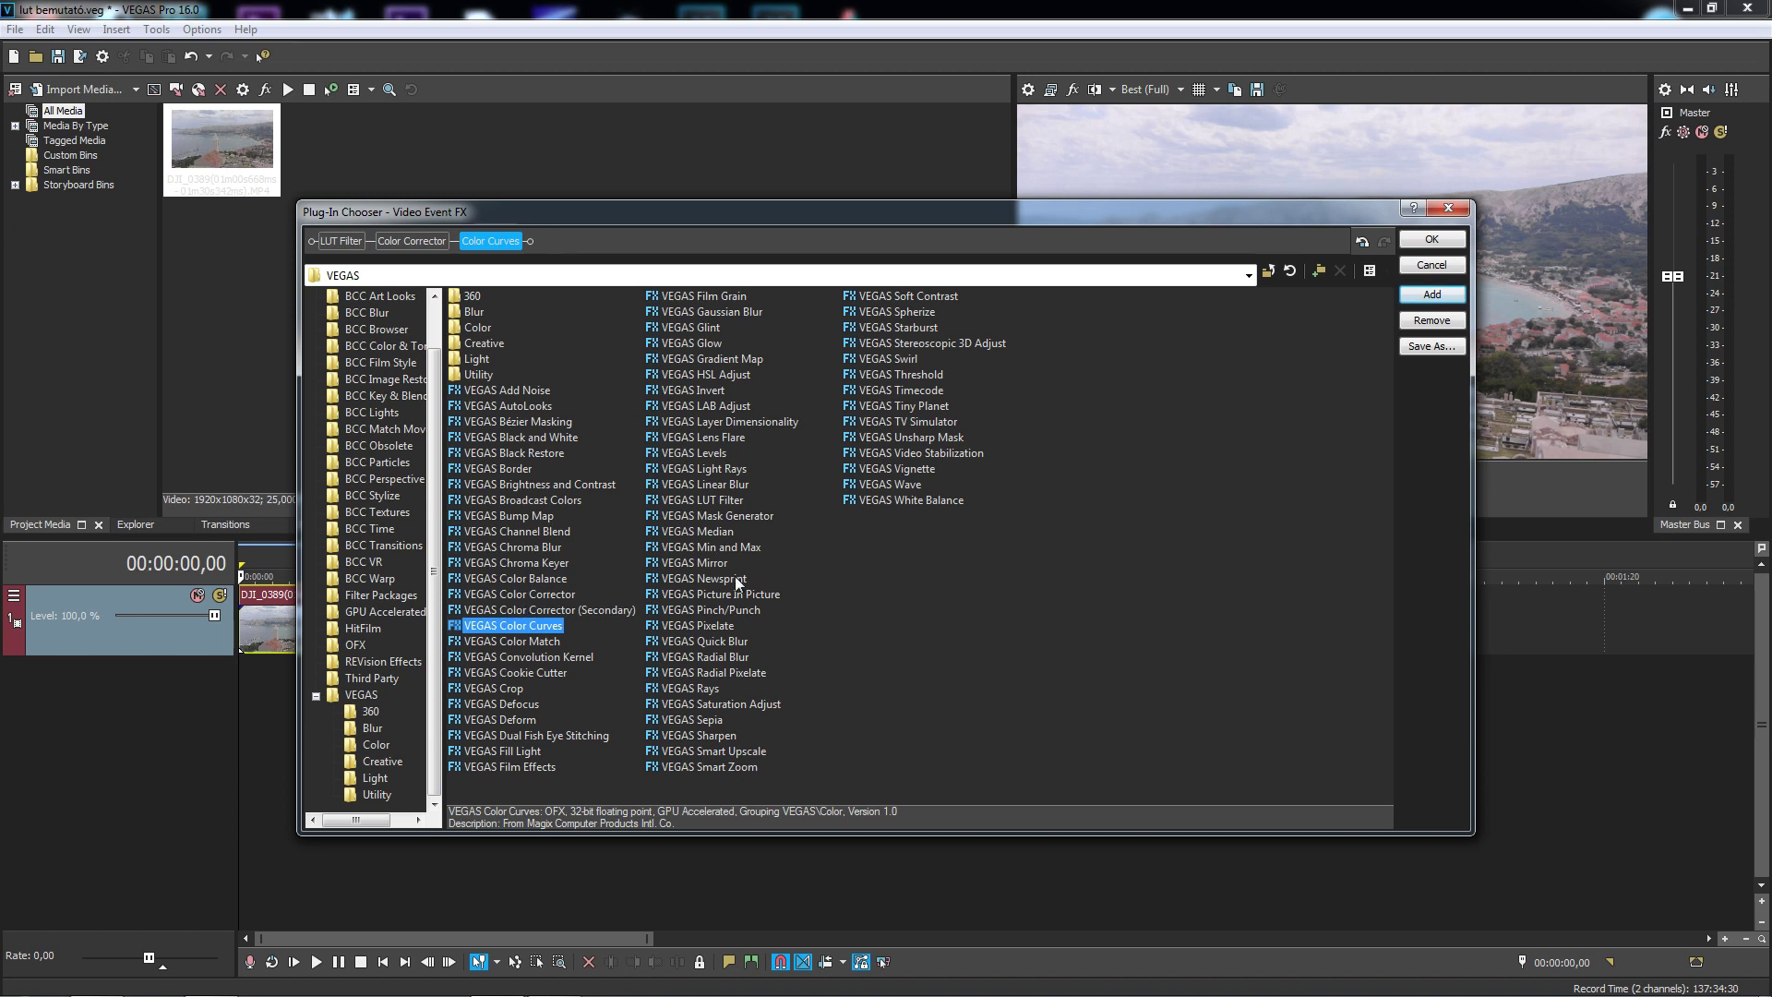
pyautogui.doubleClick(939, 439)
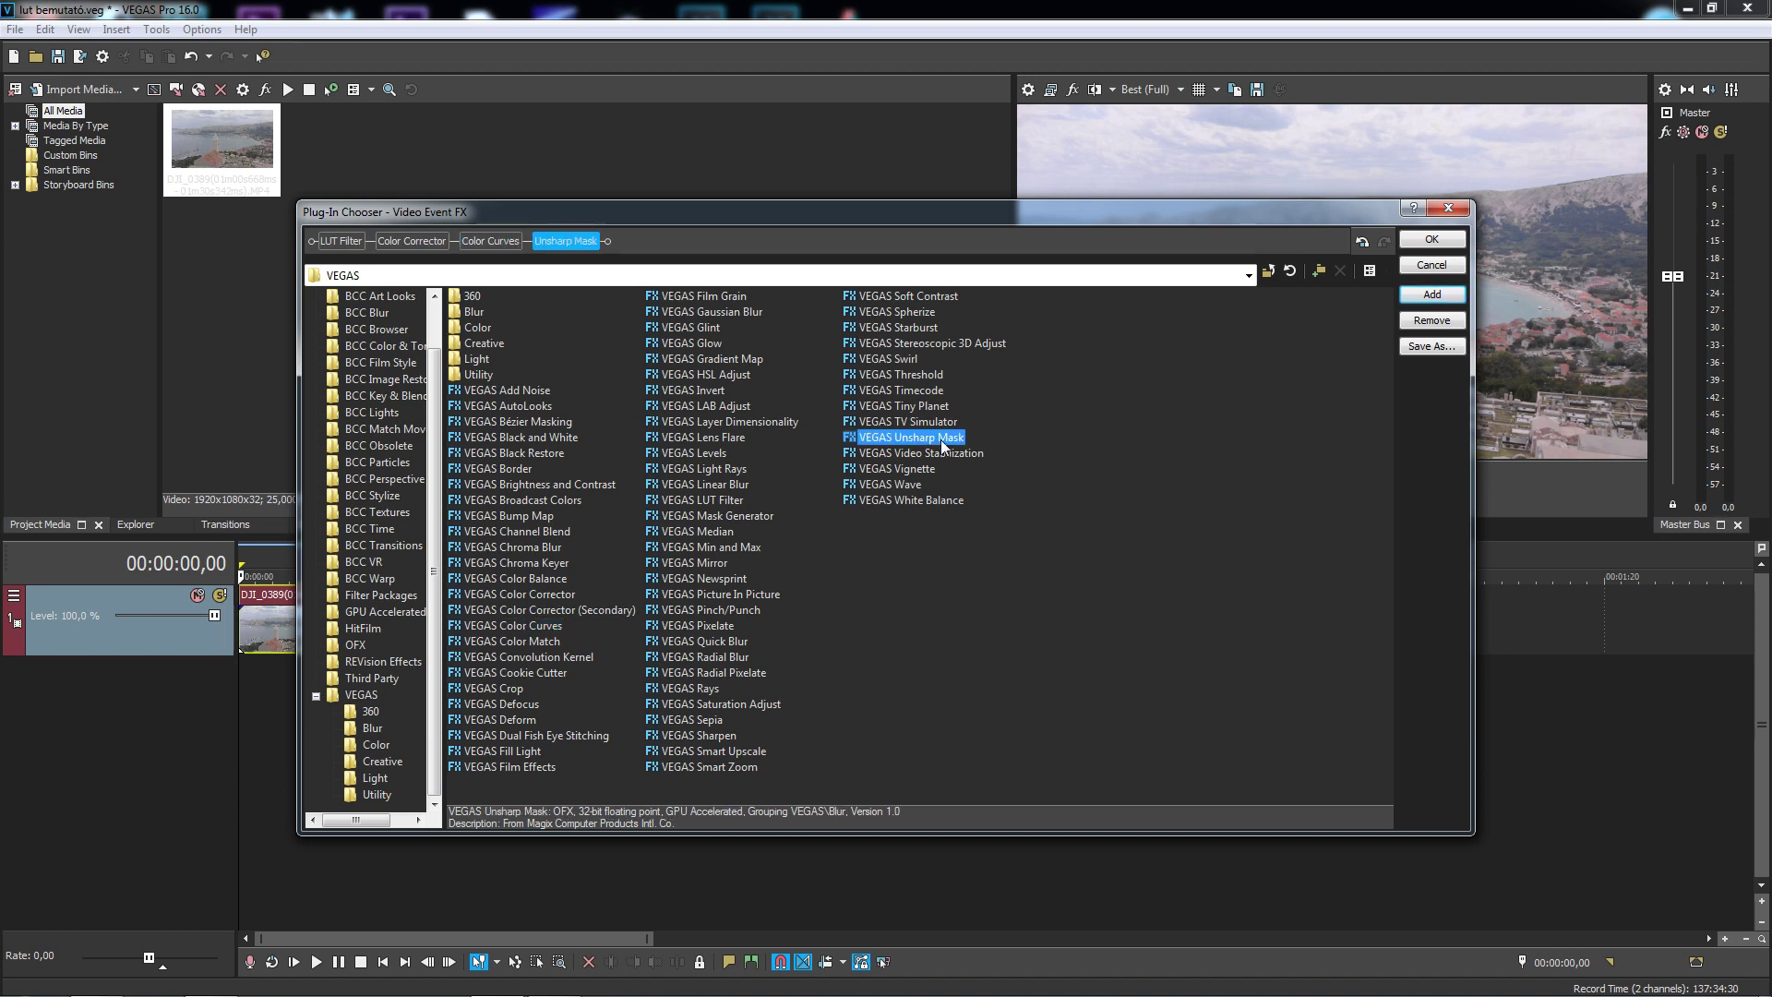
pyautogui.click(1428, 241)
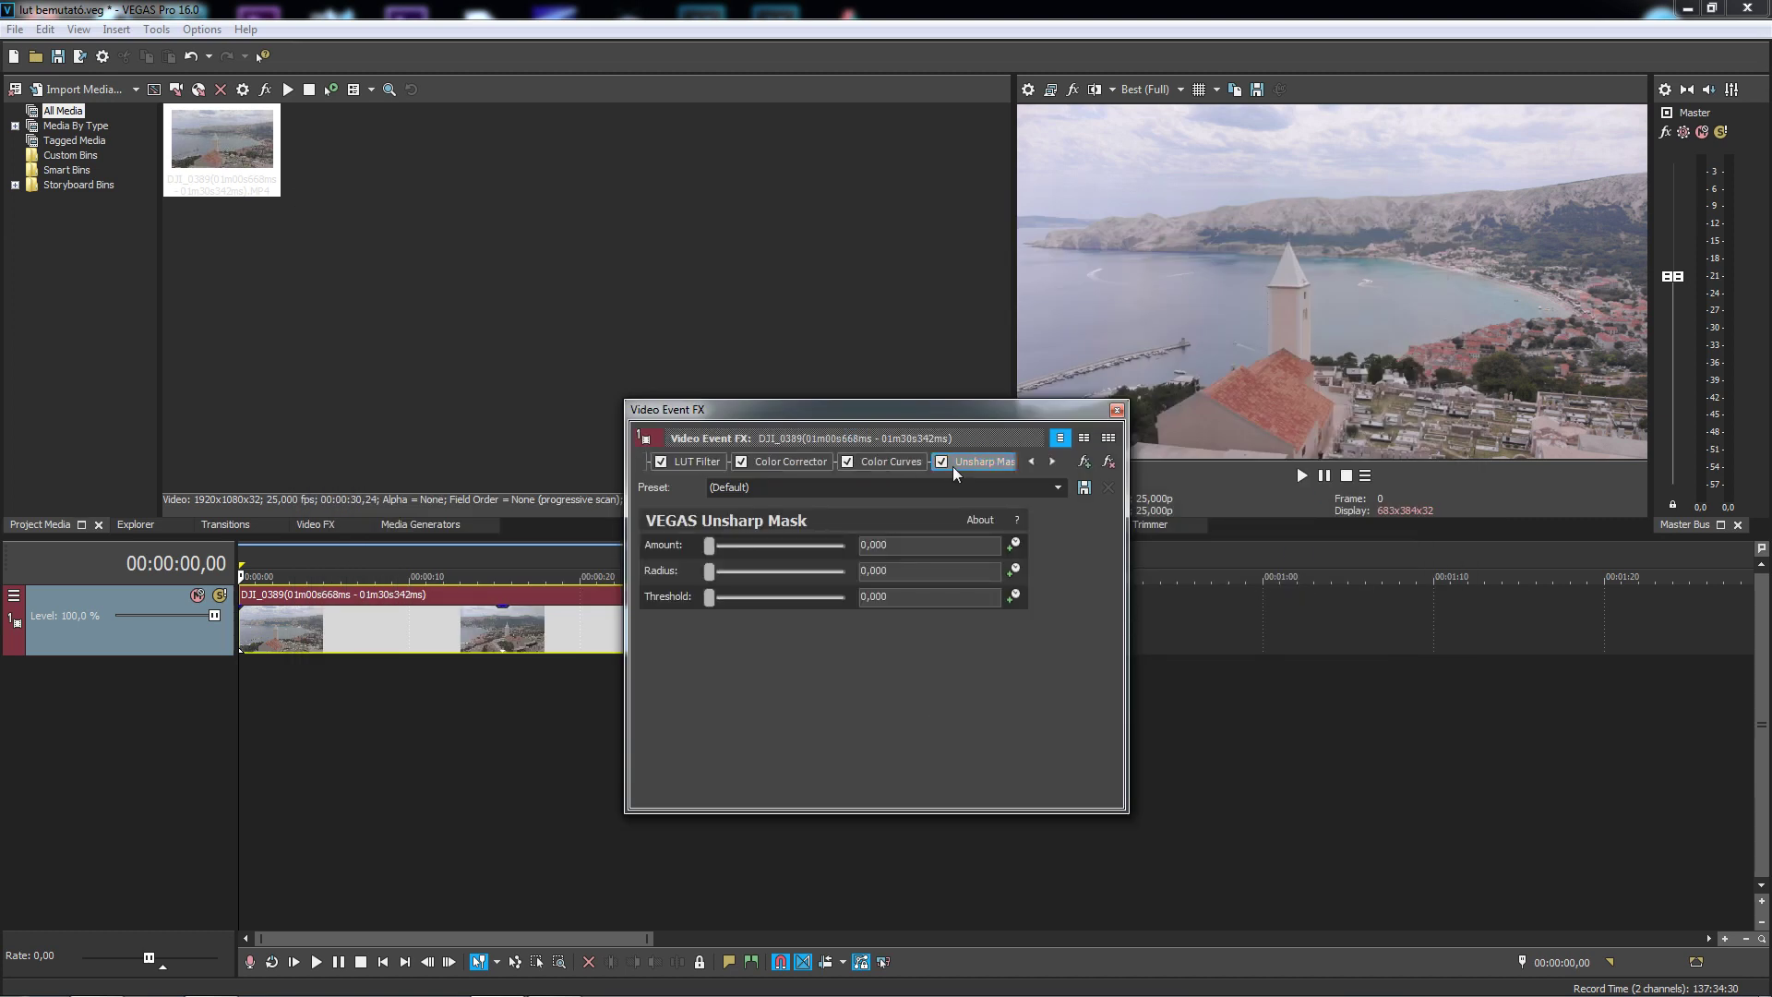
# Apply the Lighter preset to the clip's Unsharp Mask and move the effects window clear of the video preview
pyautogui.click(1056, 487)
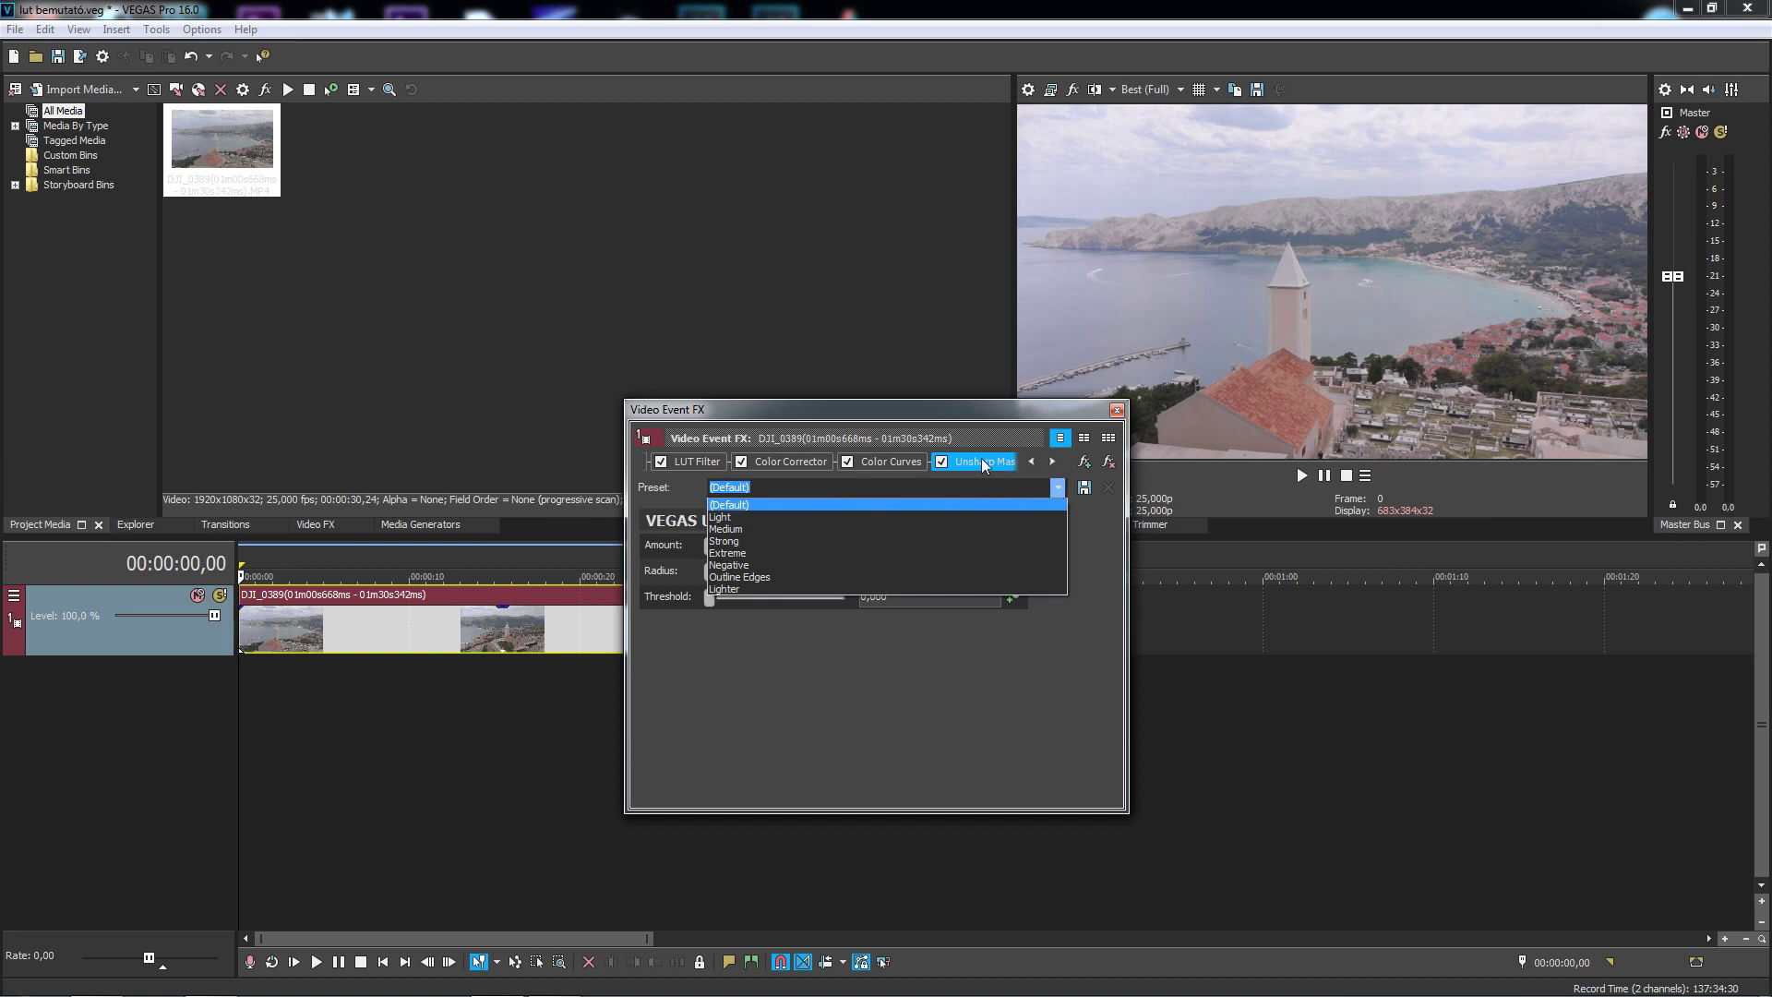
pyautogui.click(737, 590)
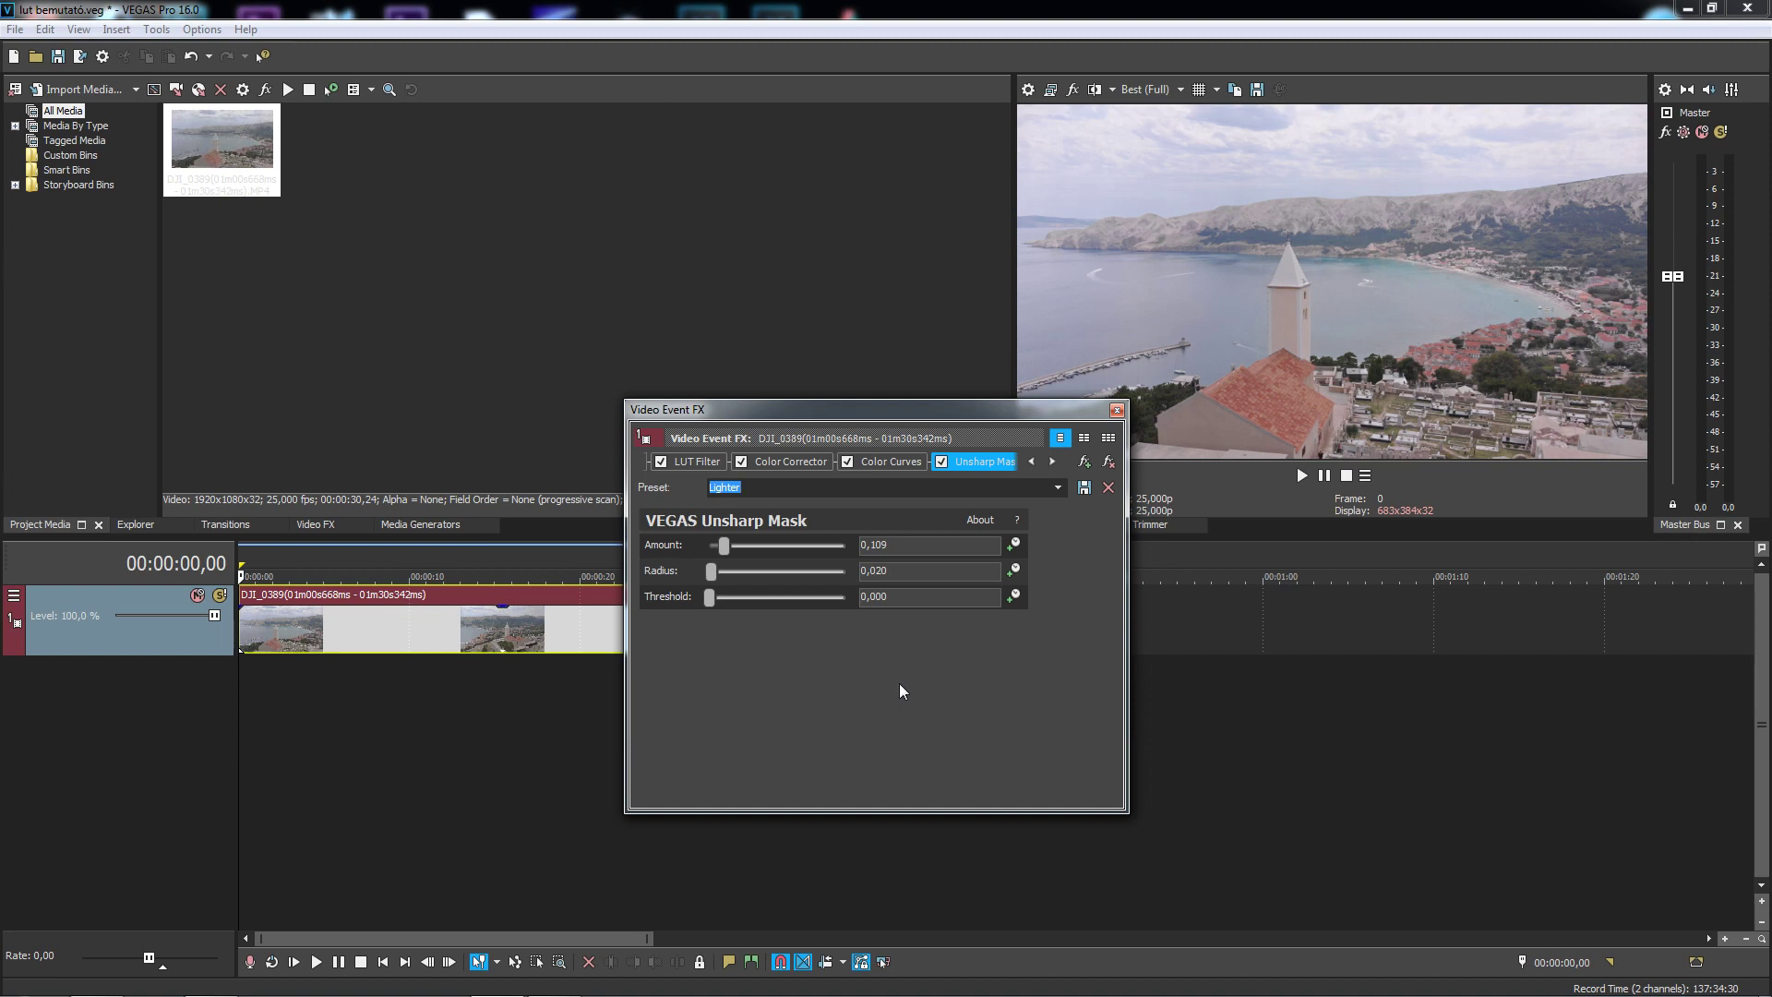
pyautogui.moveTo(932, 408); pyautogui.dragTo(1158, 553)
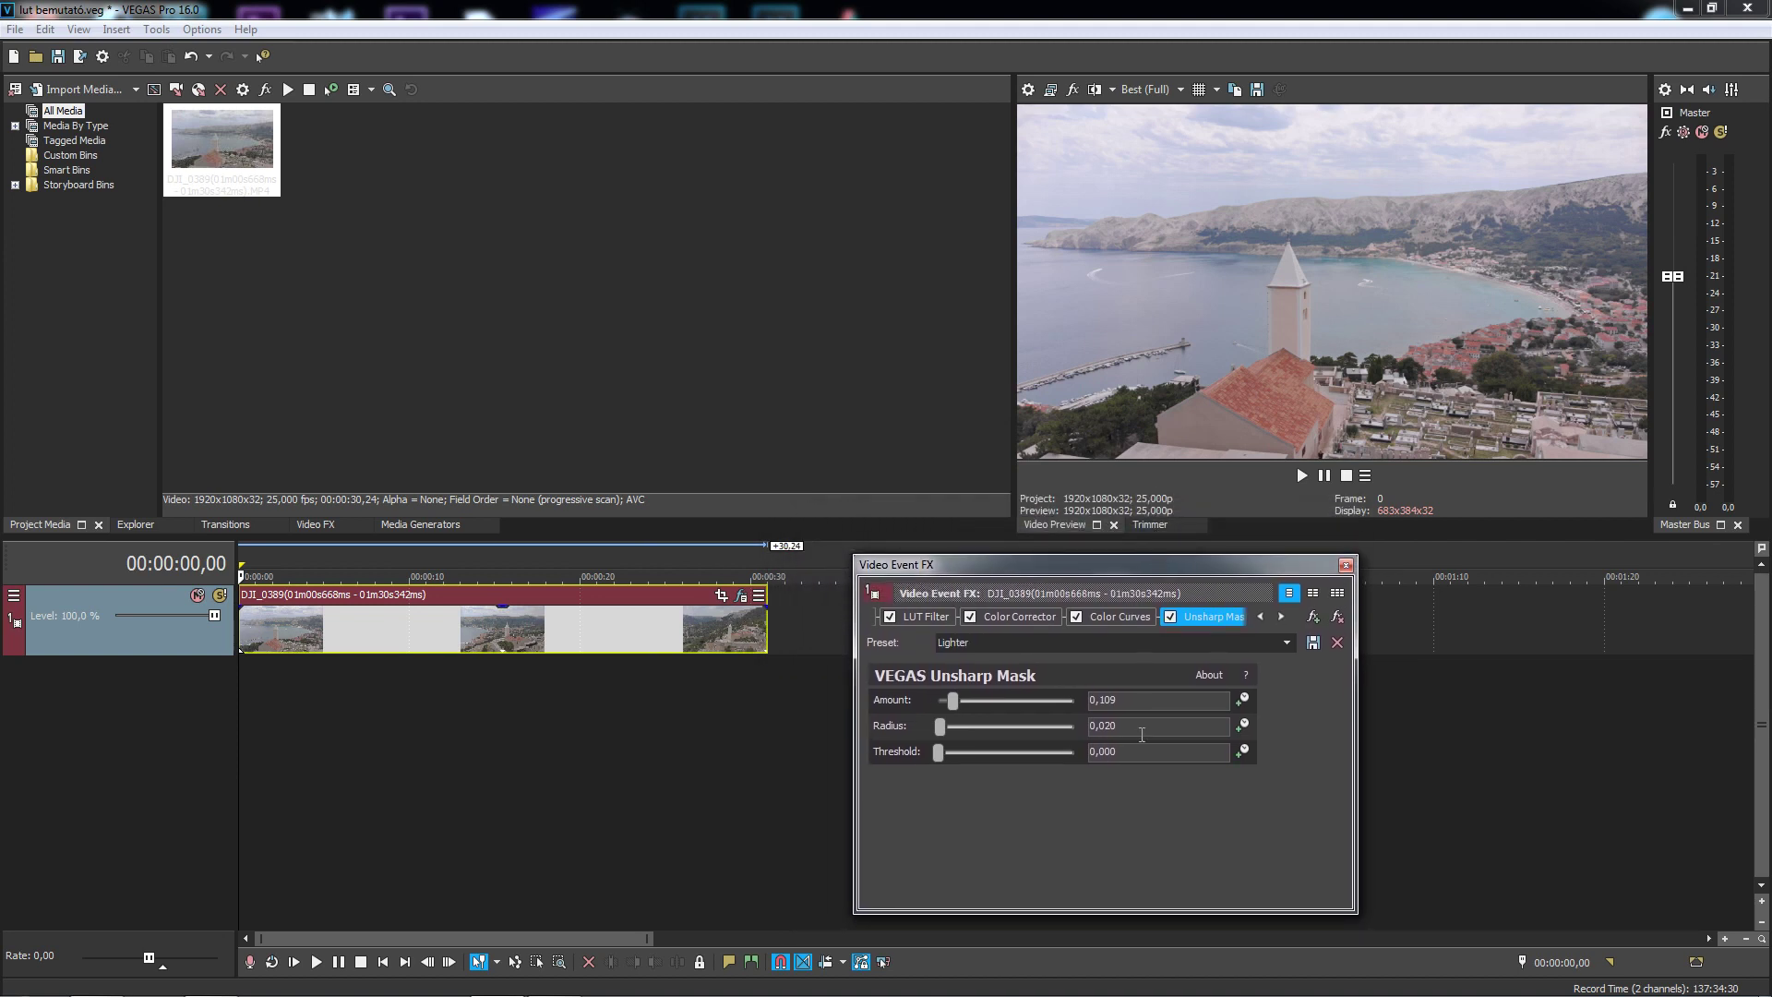
# Open the clip's Color Curves settings and show the Video Scopes window over the empty media area
pyautogui.click(1117, 609)
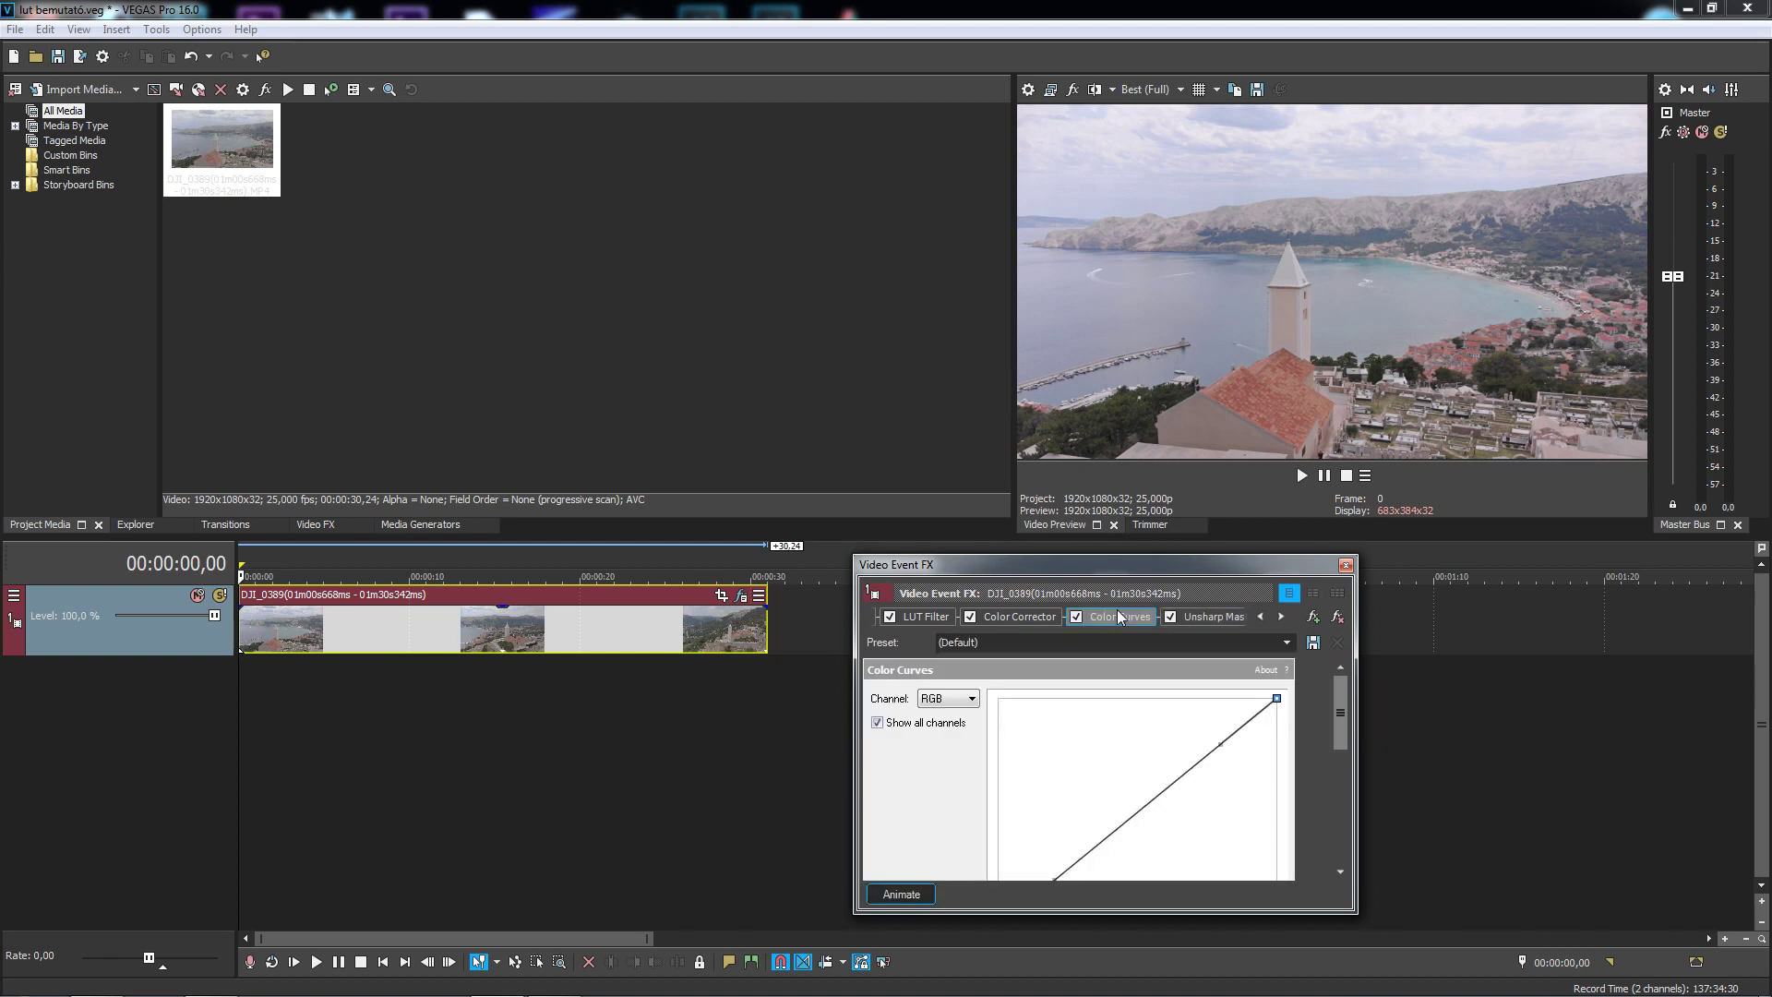
pyautogui.moveTo(1033, 557); pyautogui.dragTo(943, 434)
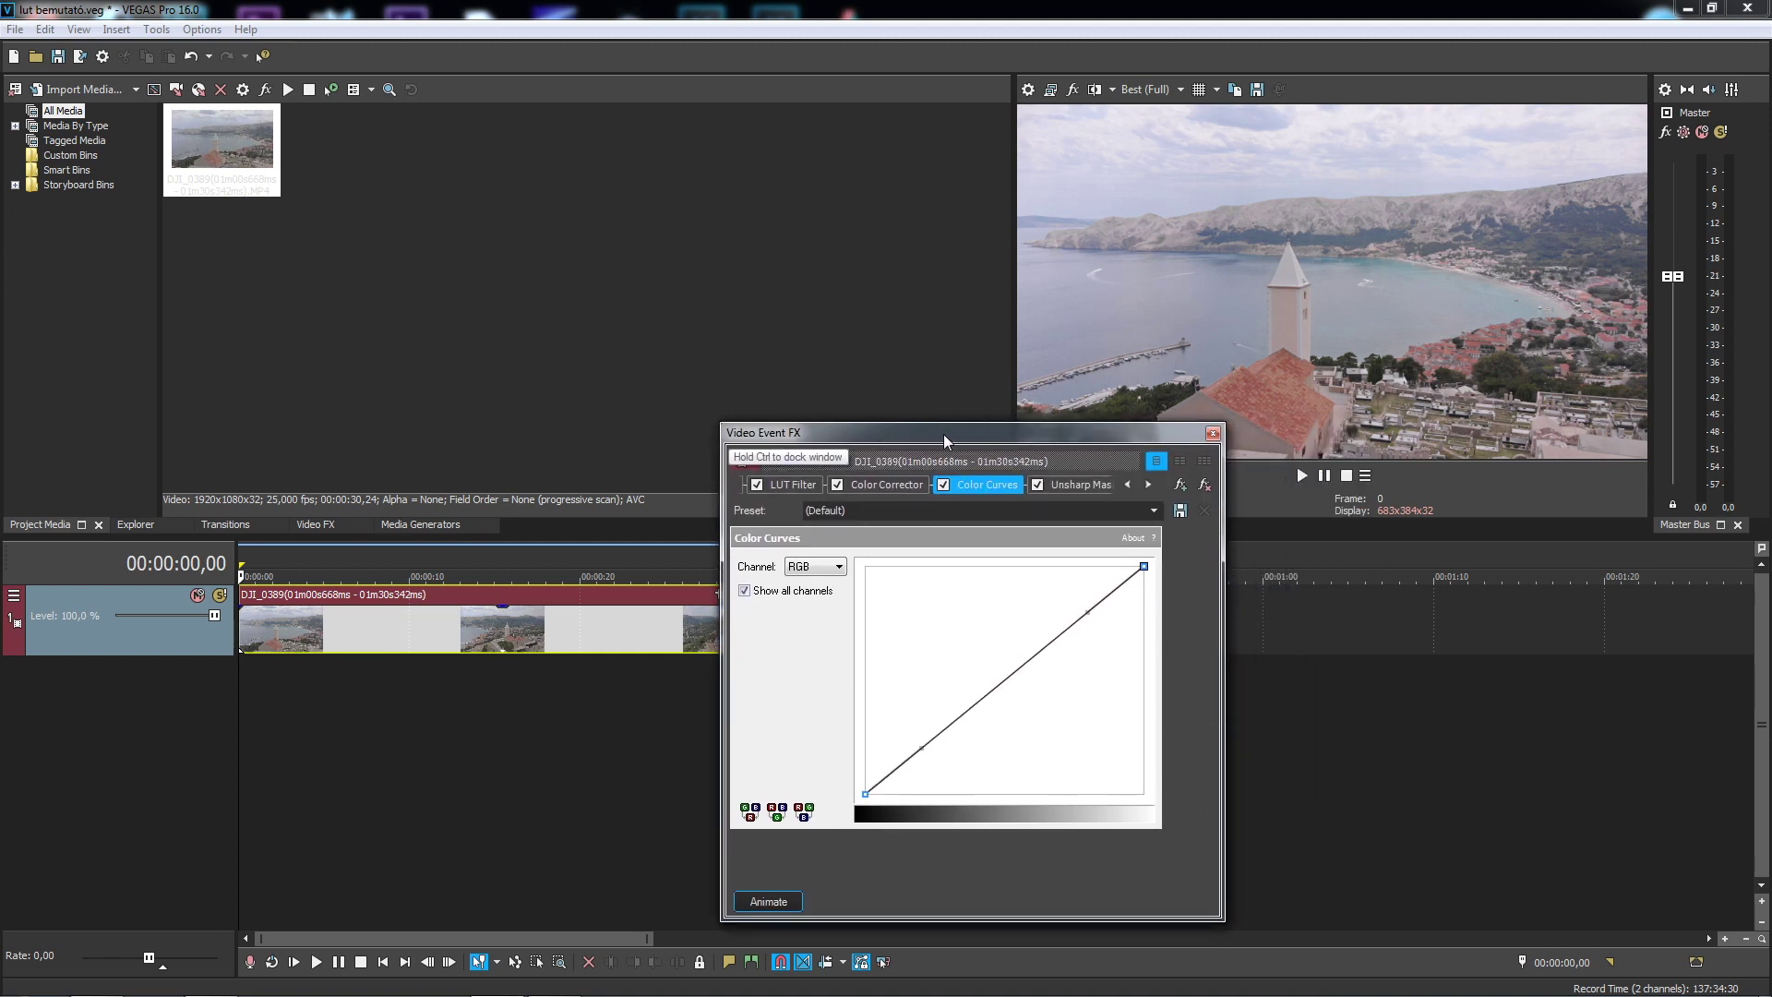
pyautogui.click(72, 30)
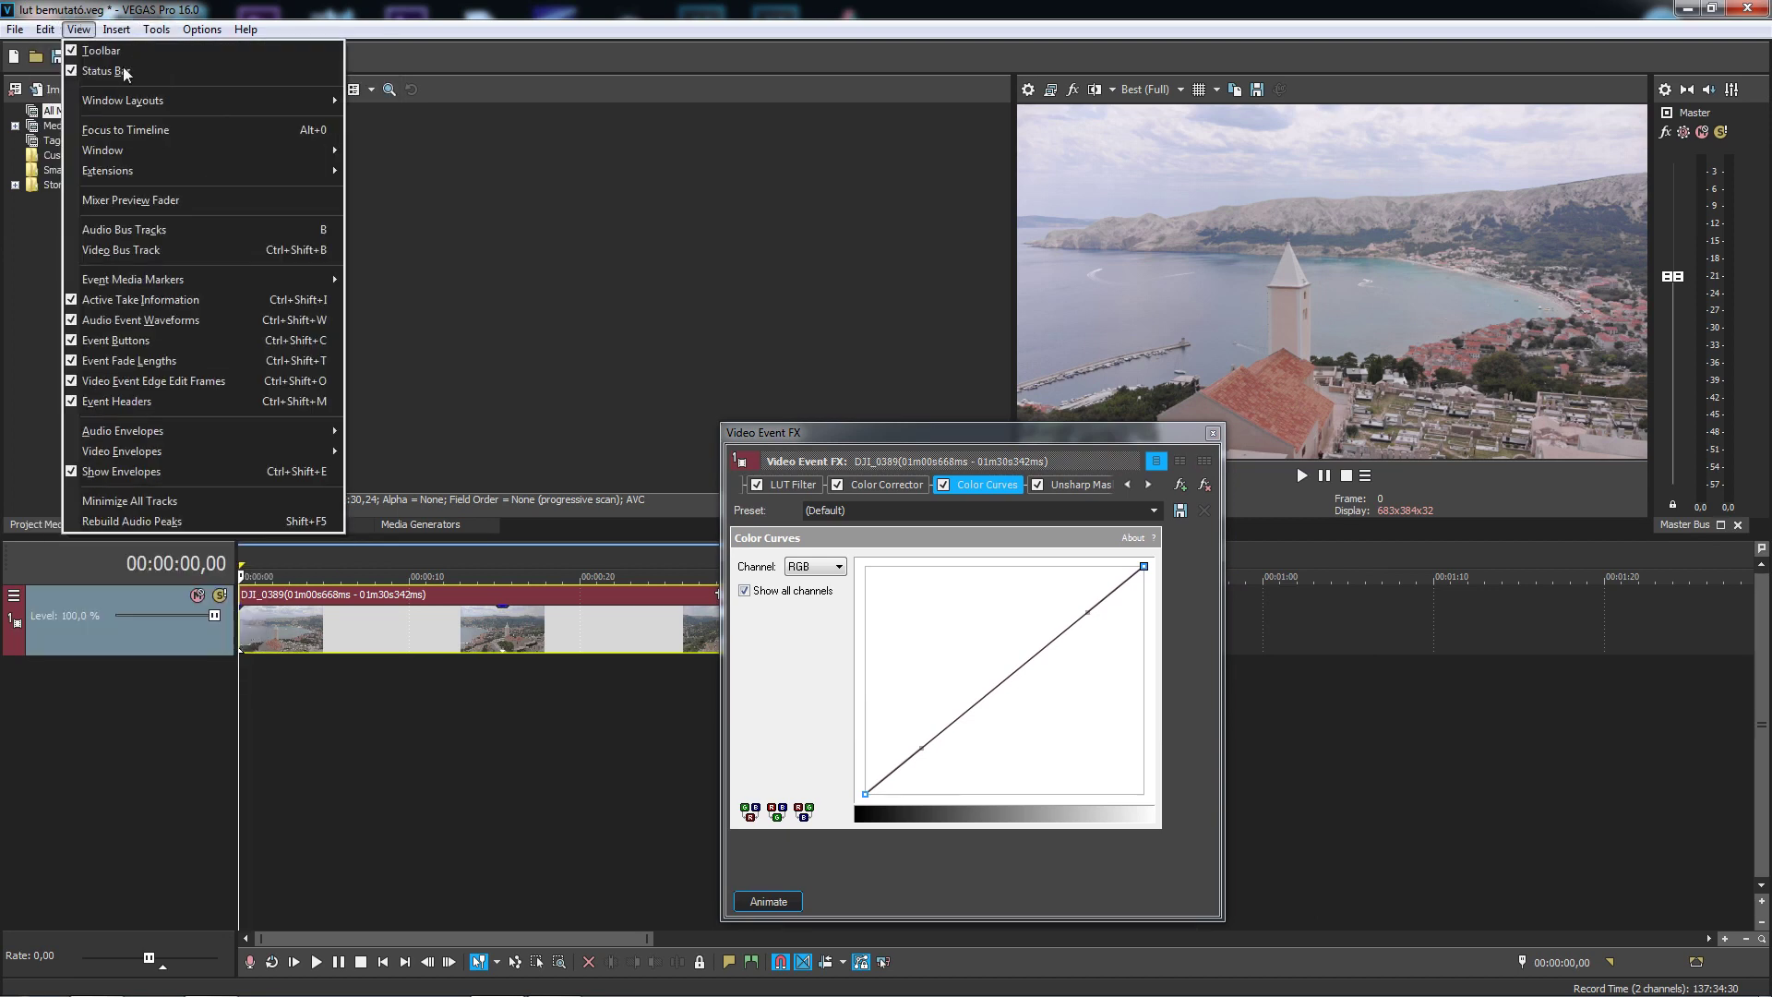
pyautogui.moveTo(150, 152)
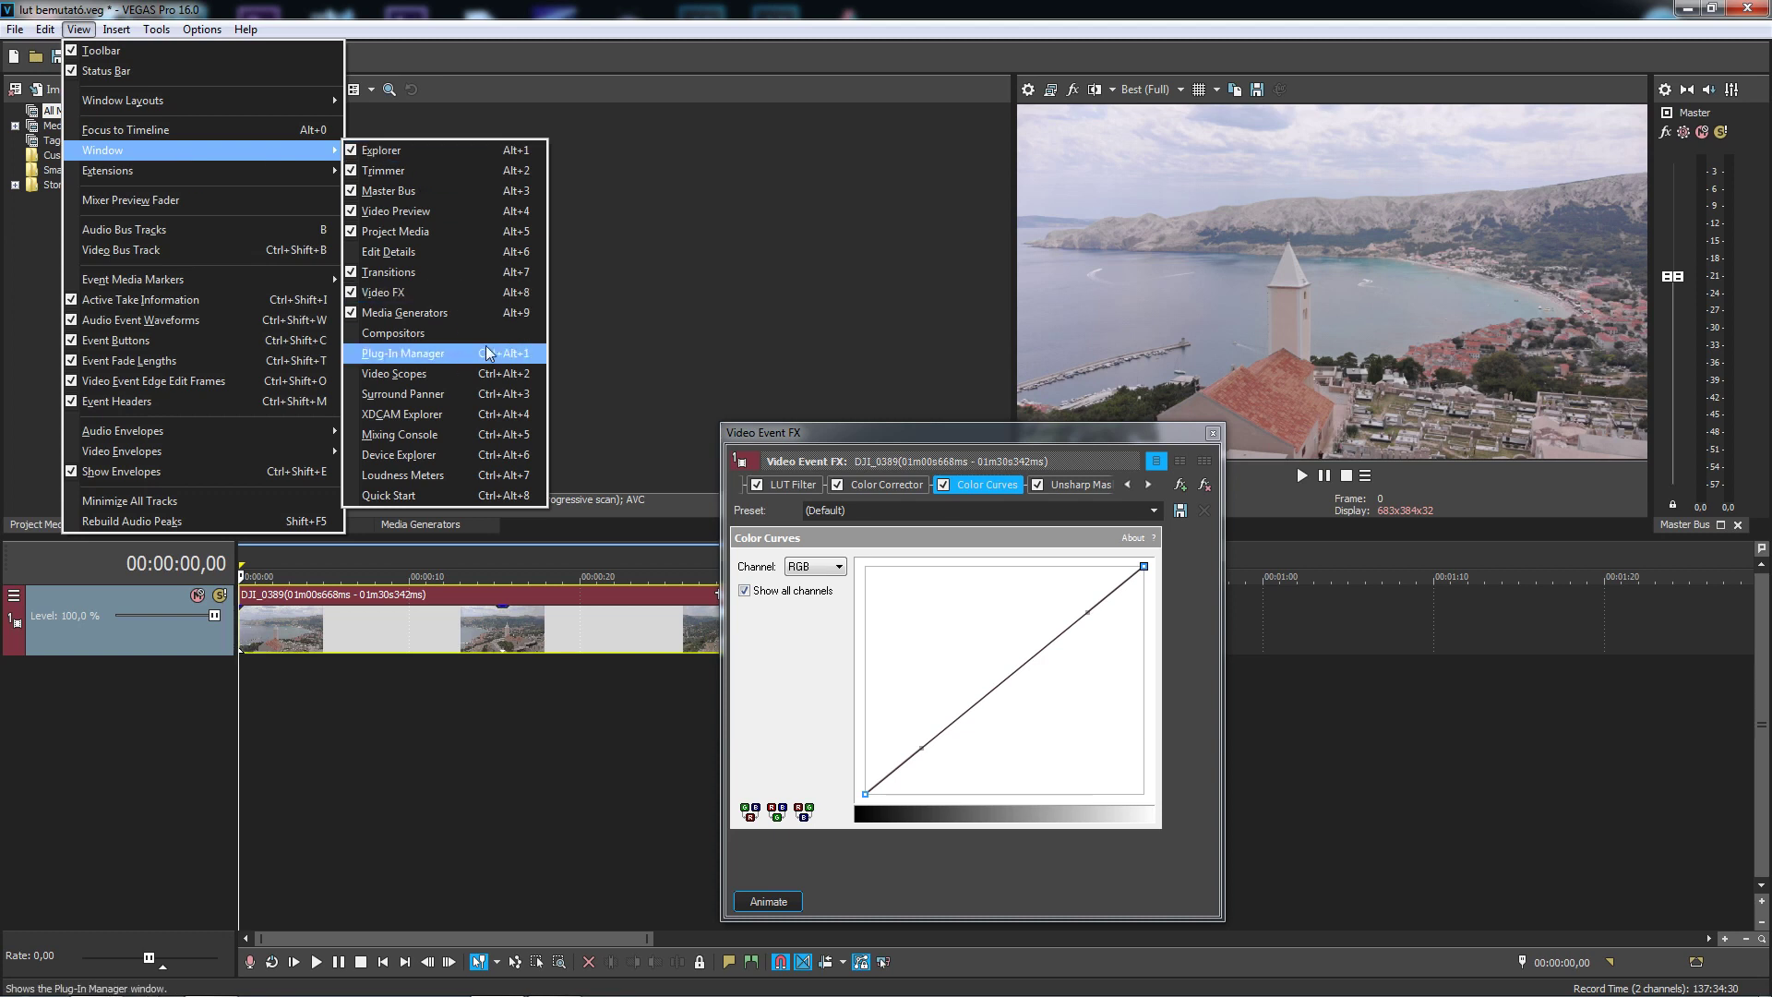
pyautogui.click(394, 374)
pyautogui.moveTo(858, 279); pyautogui.dragTo(497, 180)
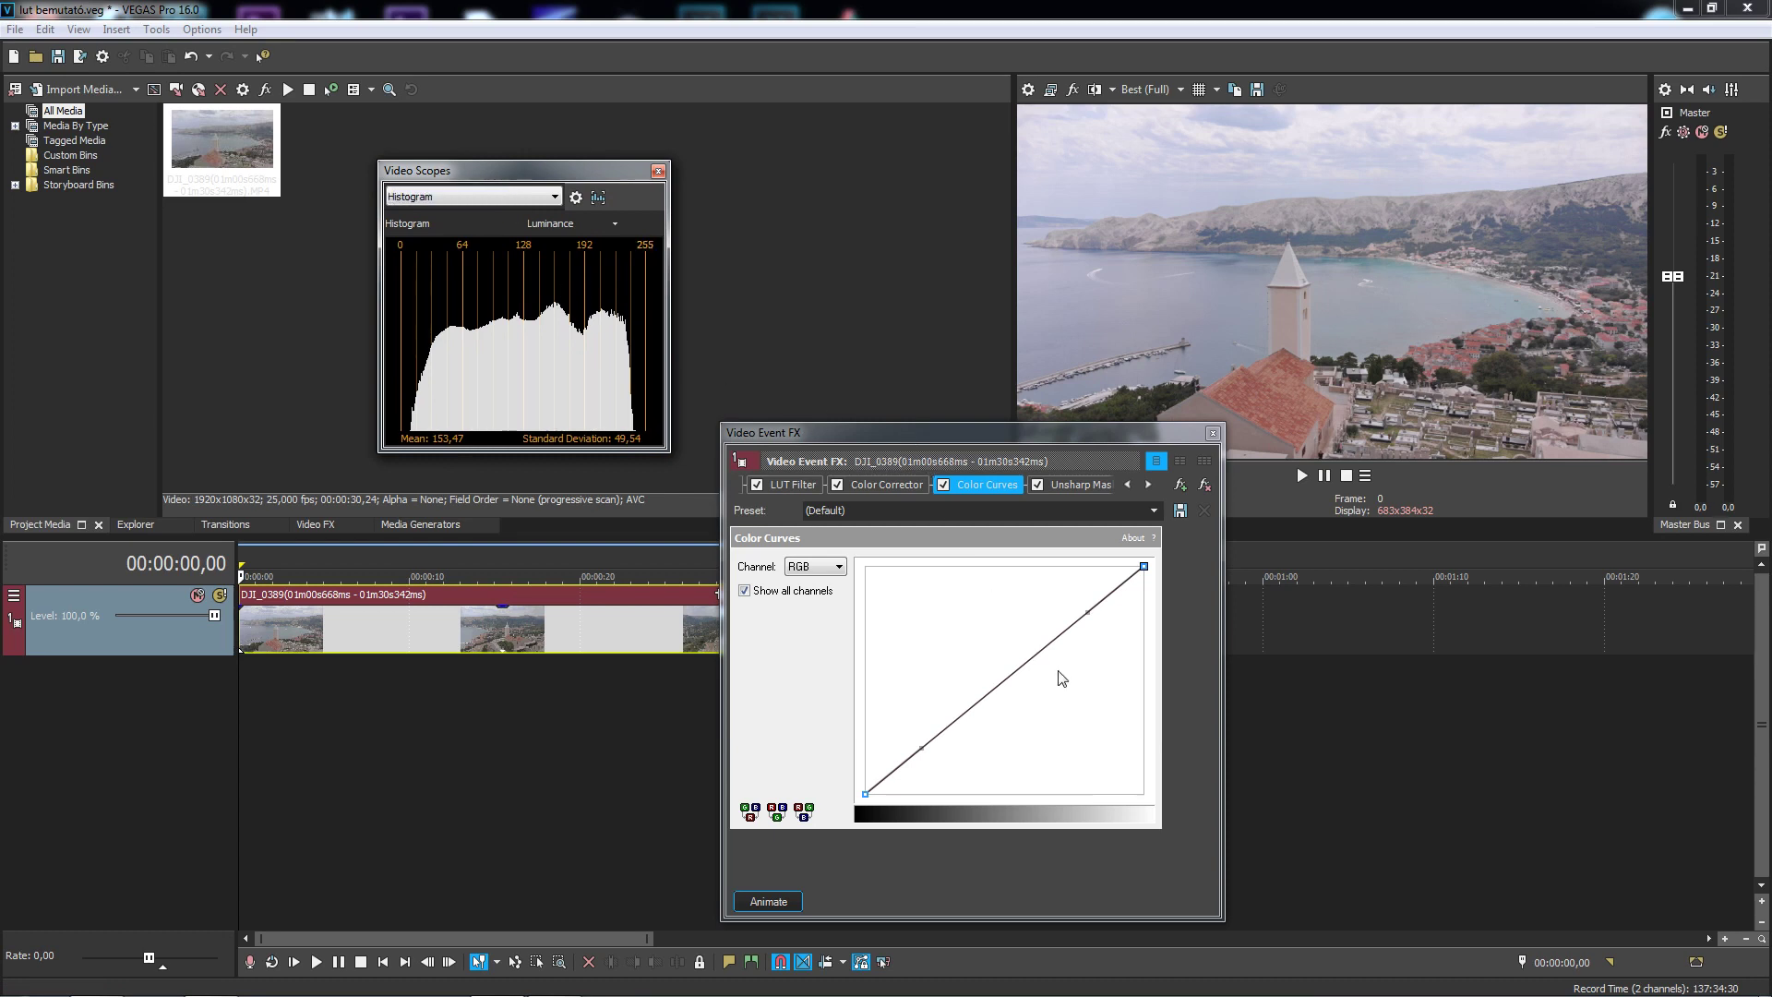
# Add a midpoint to the RGB curve, shape it into a gentle S for more contrast, and close the effects window
pyautogui.click(1005, 683)
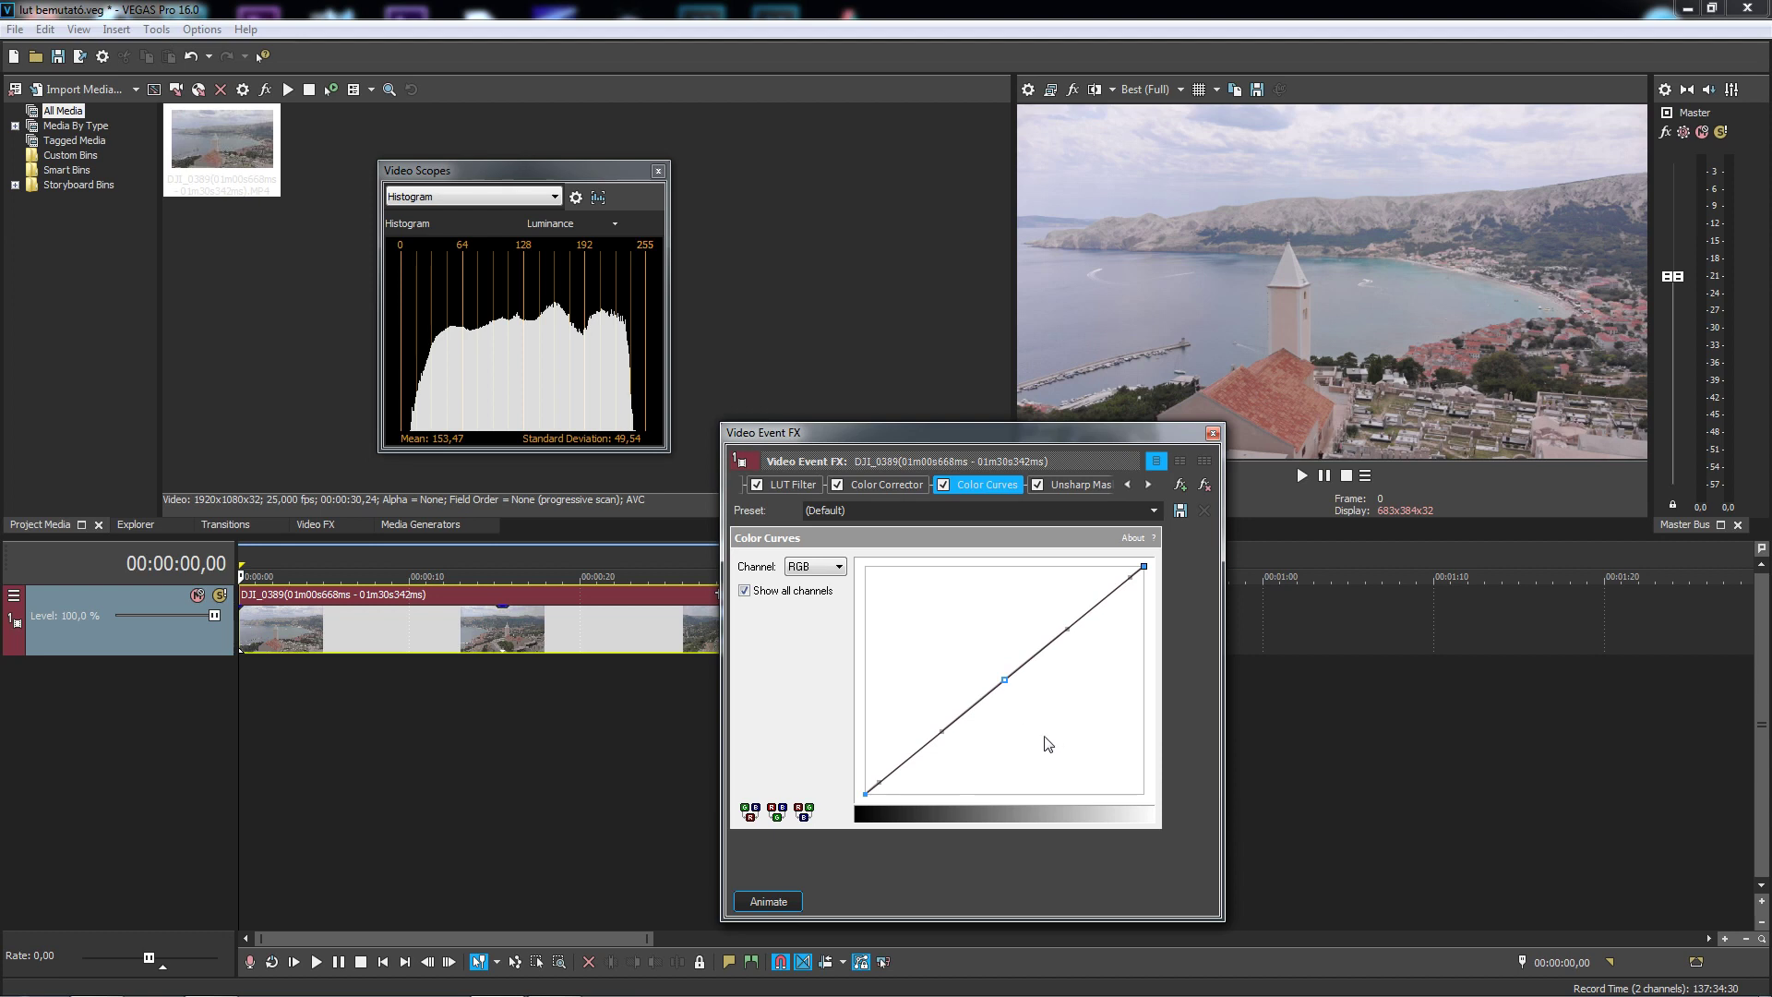
pyautogui.moveTo(877, 785); pyautogui.dragTo(893, 789)
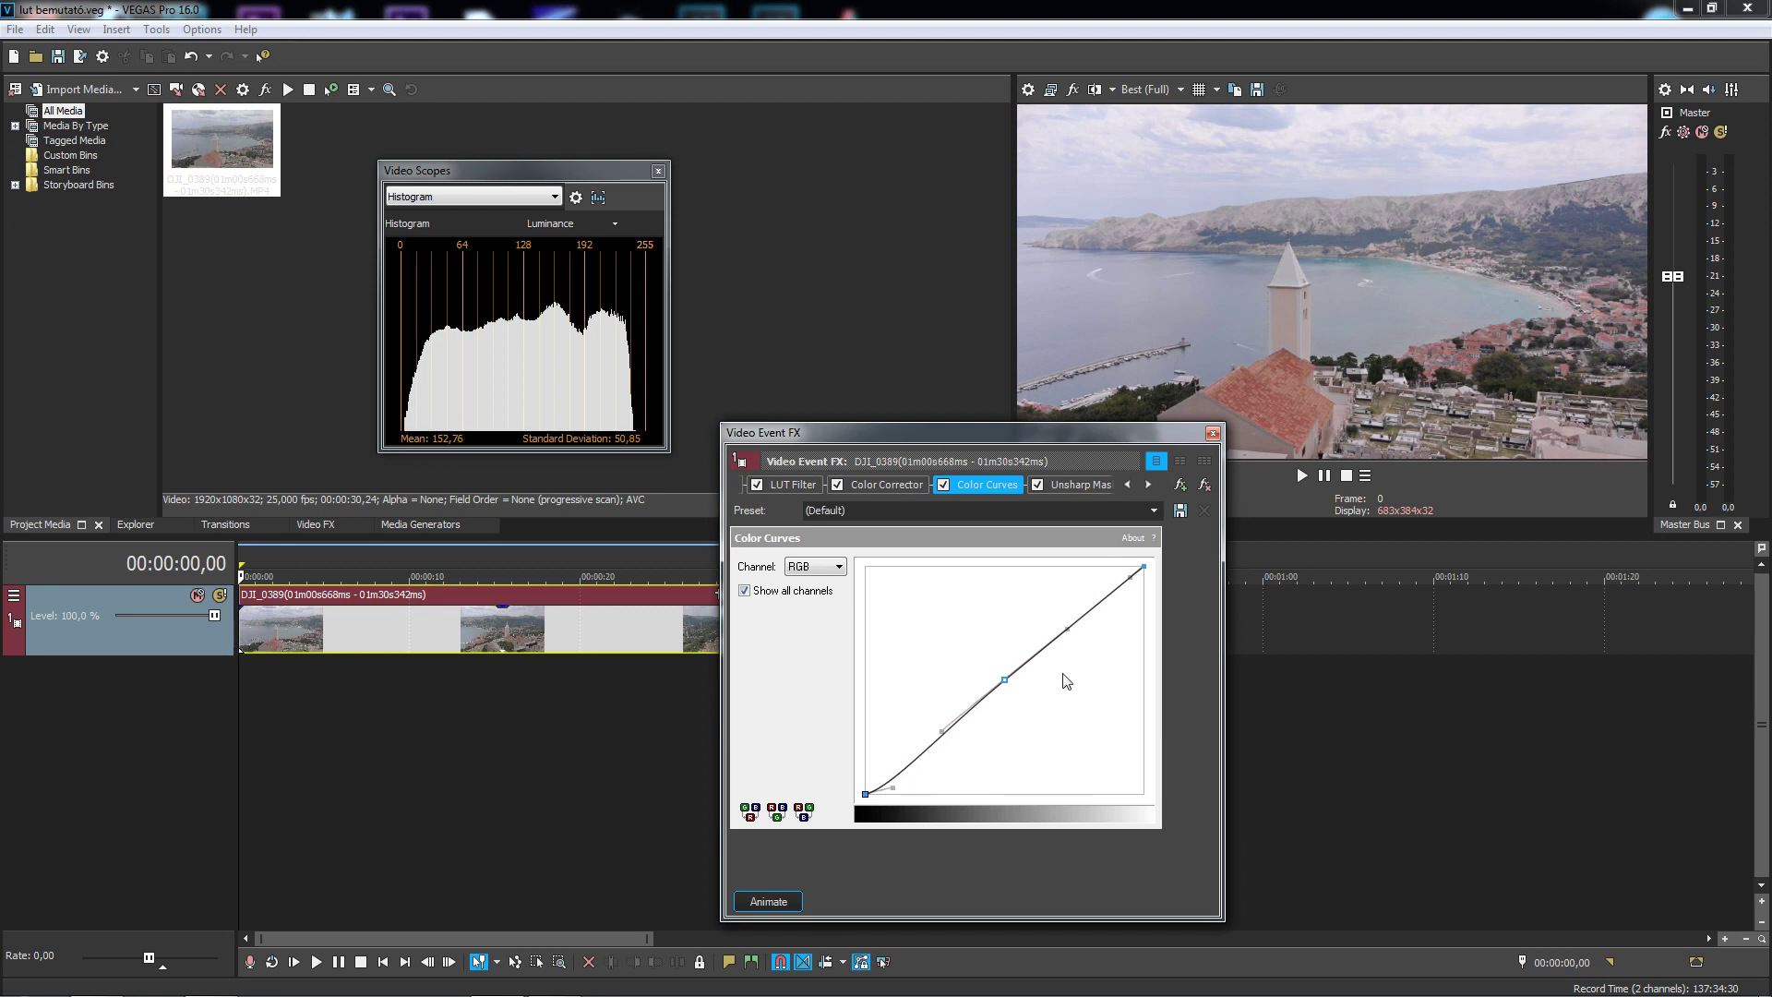
pyautogui.moveTo(1066, 624); pyautogui.dragTo(1056, 612)
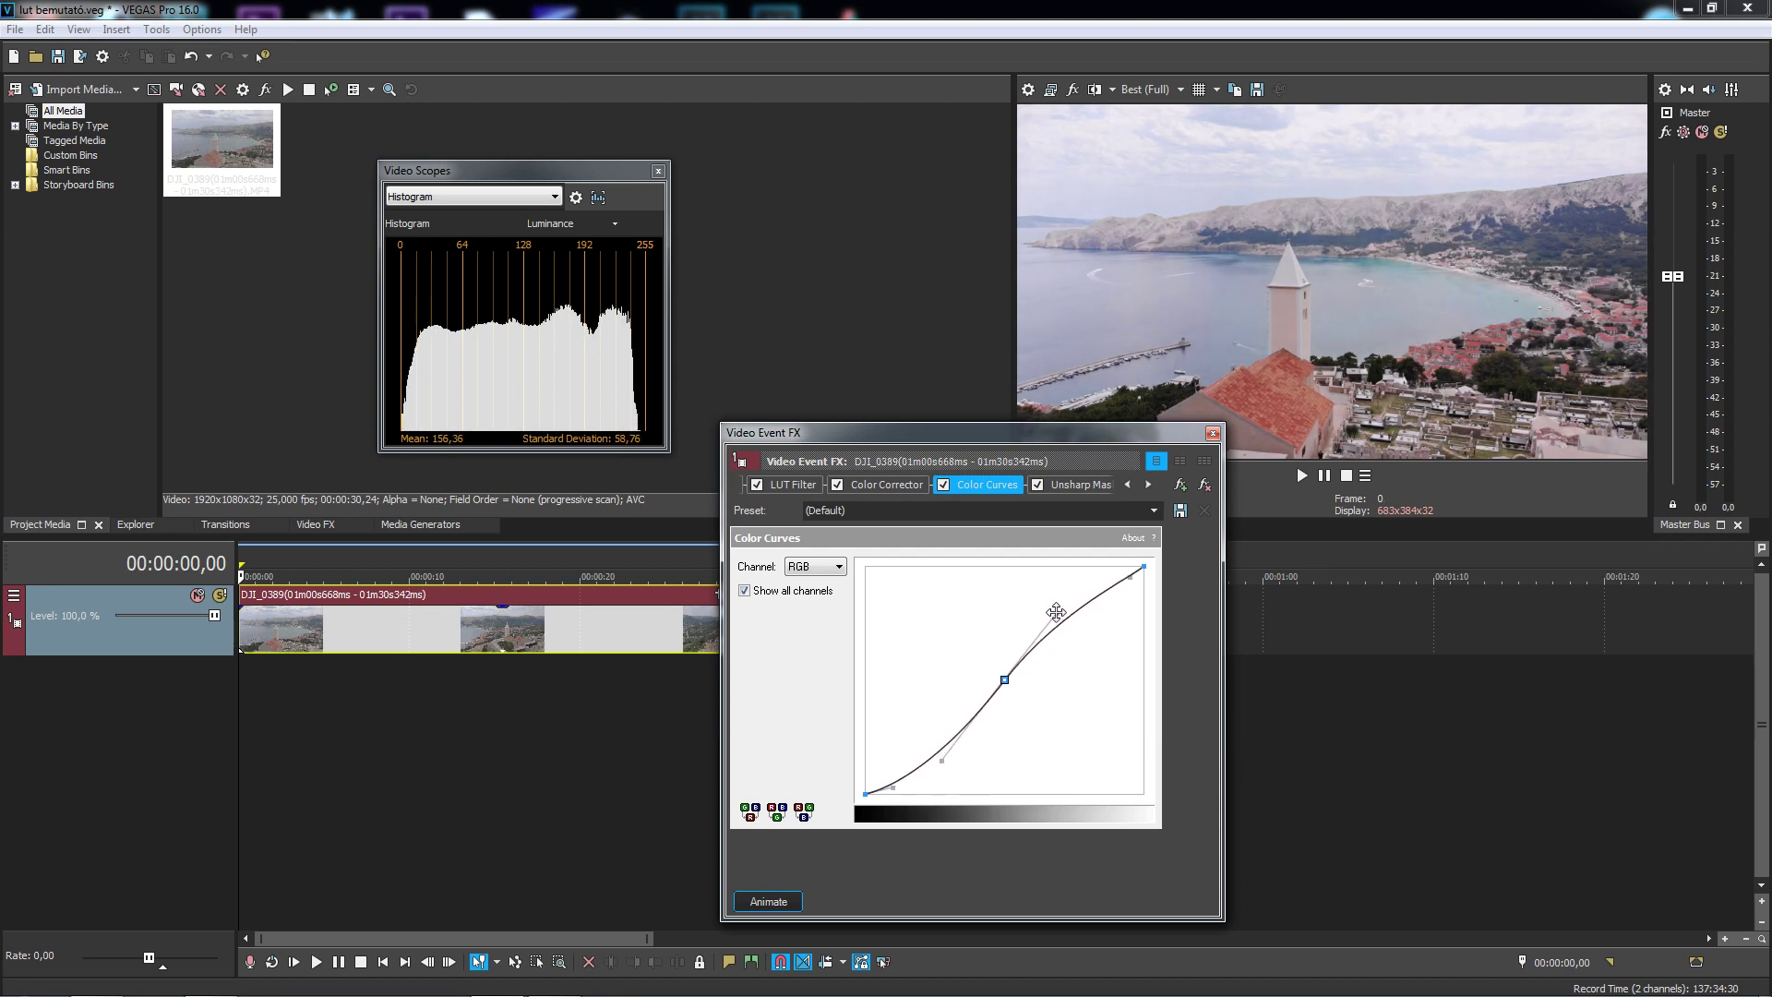
pyautogui.moveTo(1004, 680); pyautogui.dragTo(1011, 675)
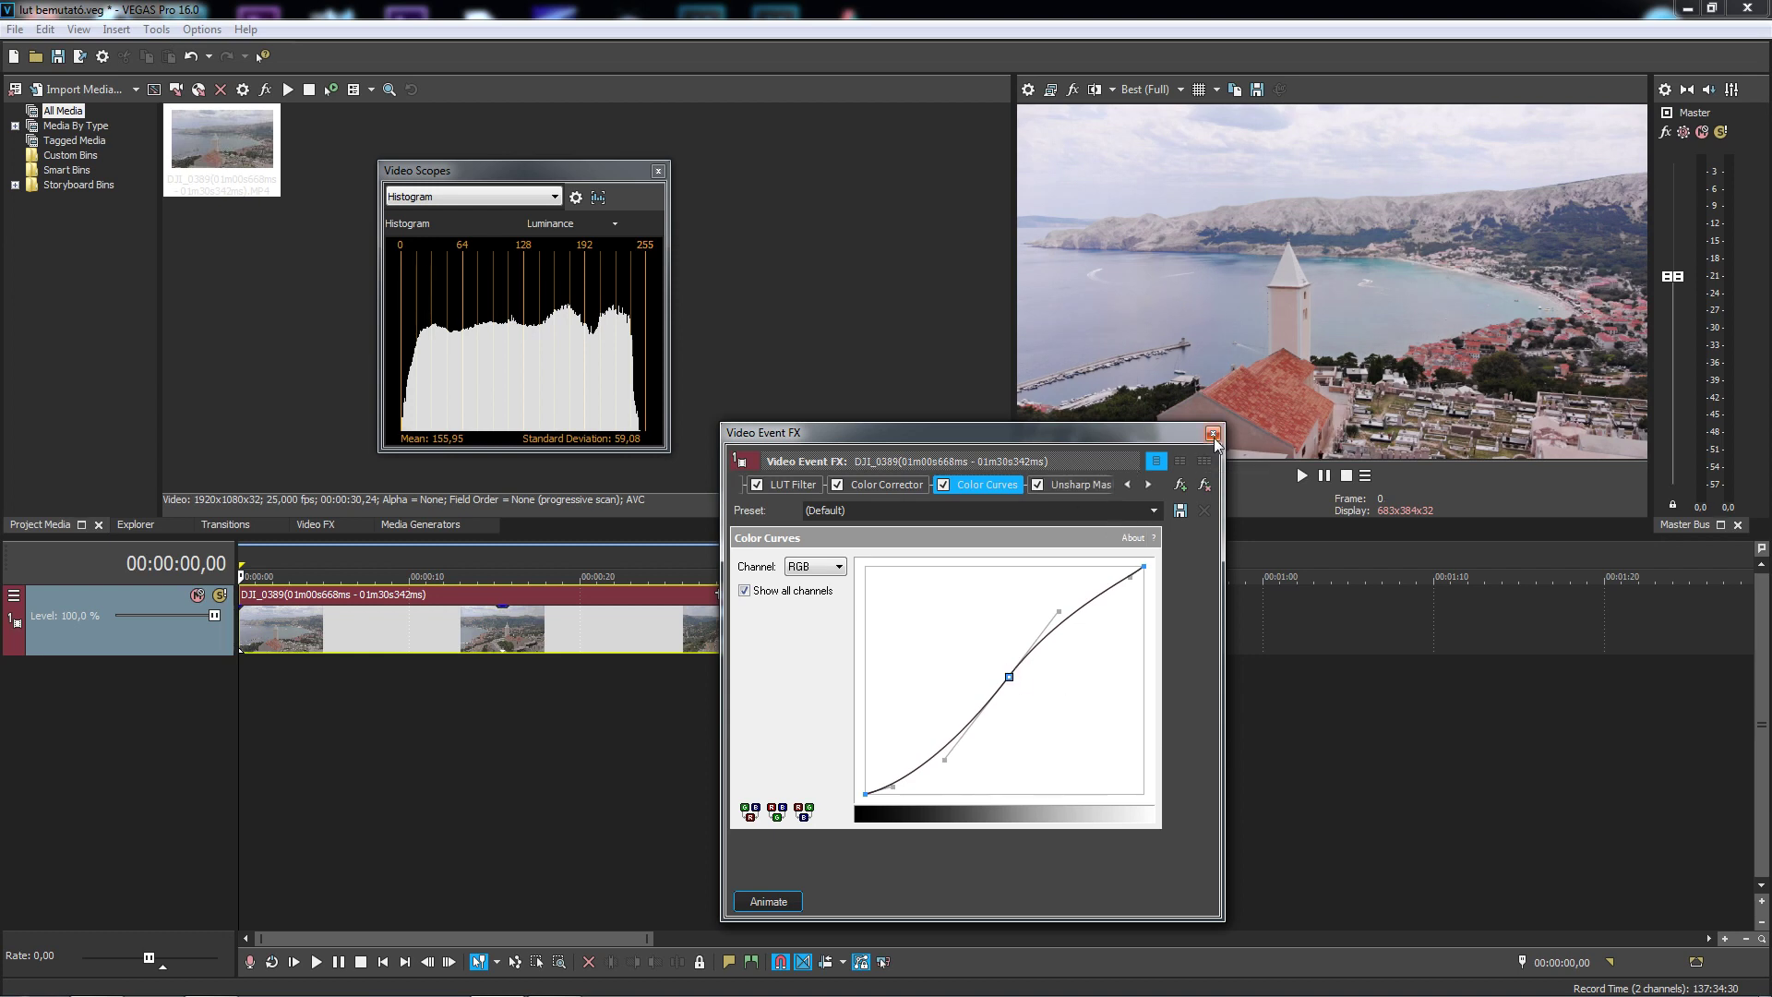
pyautogui.moveTo(1126, 581); pyautogui.dragTo(1123, 580)
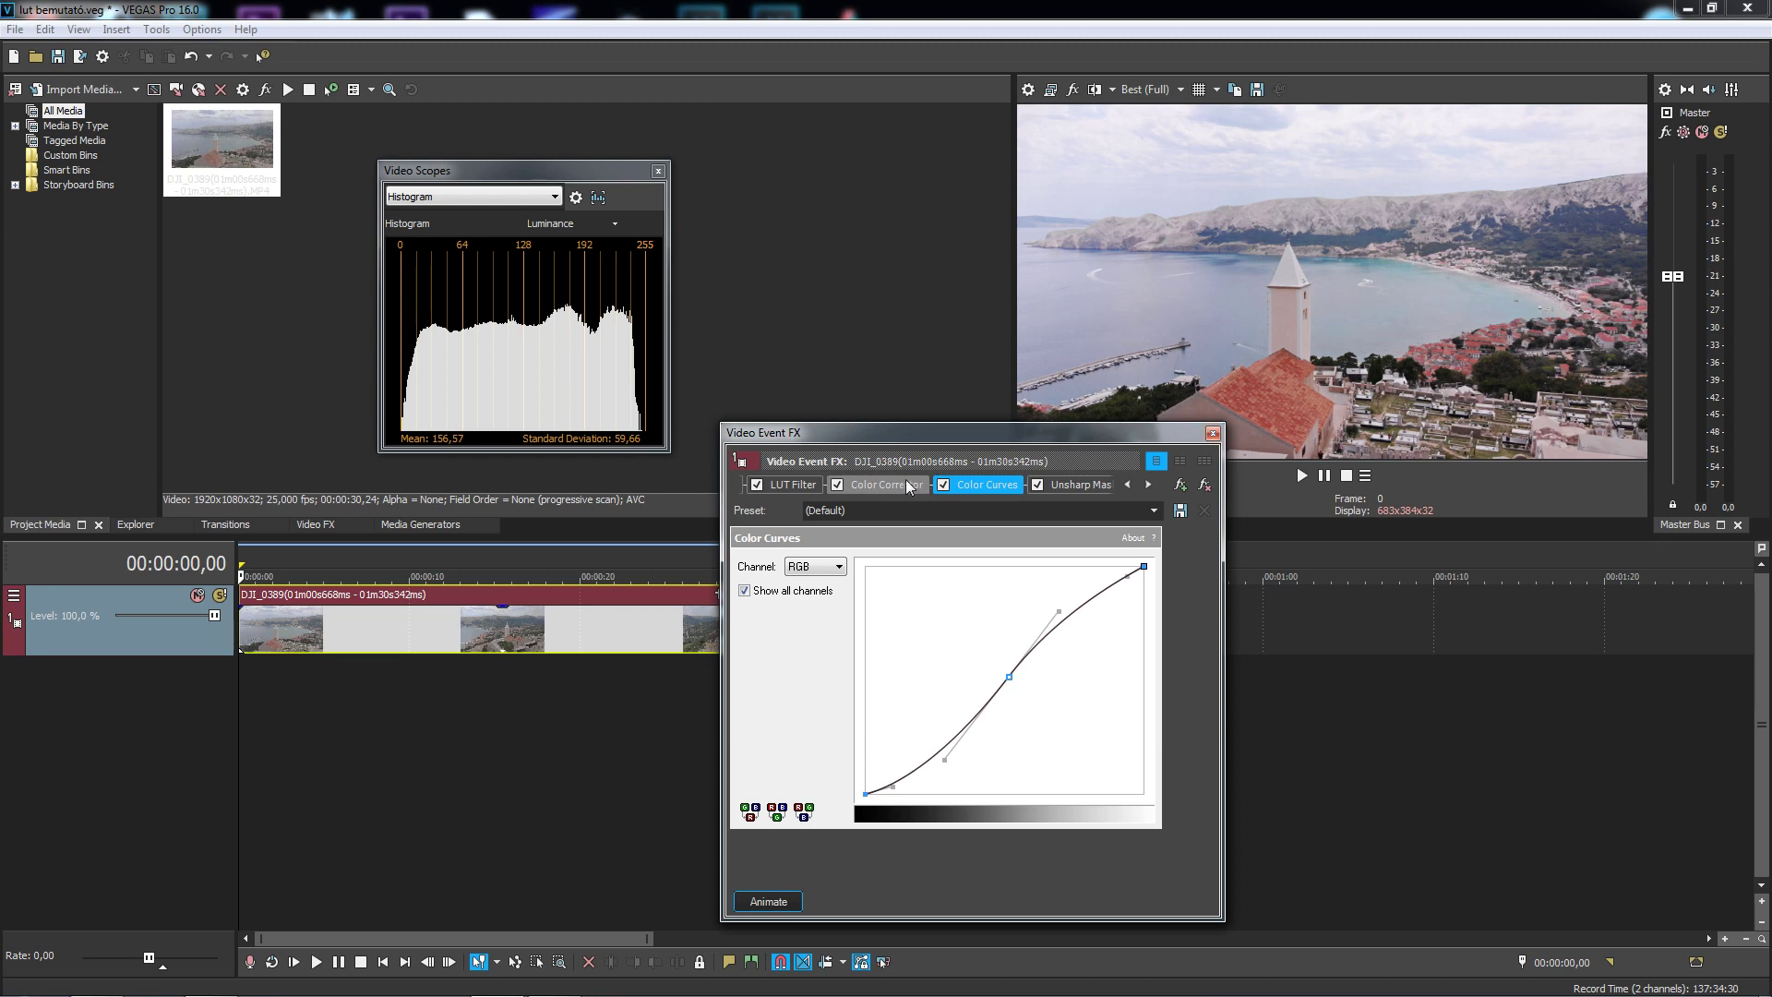
pyautogui.click(1213, 433)
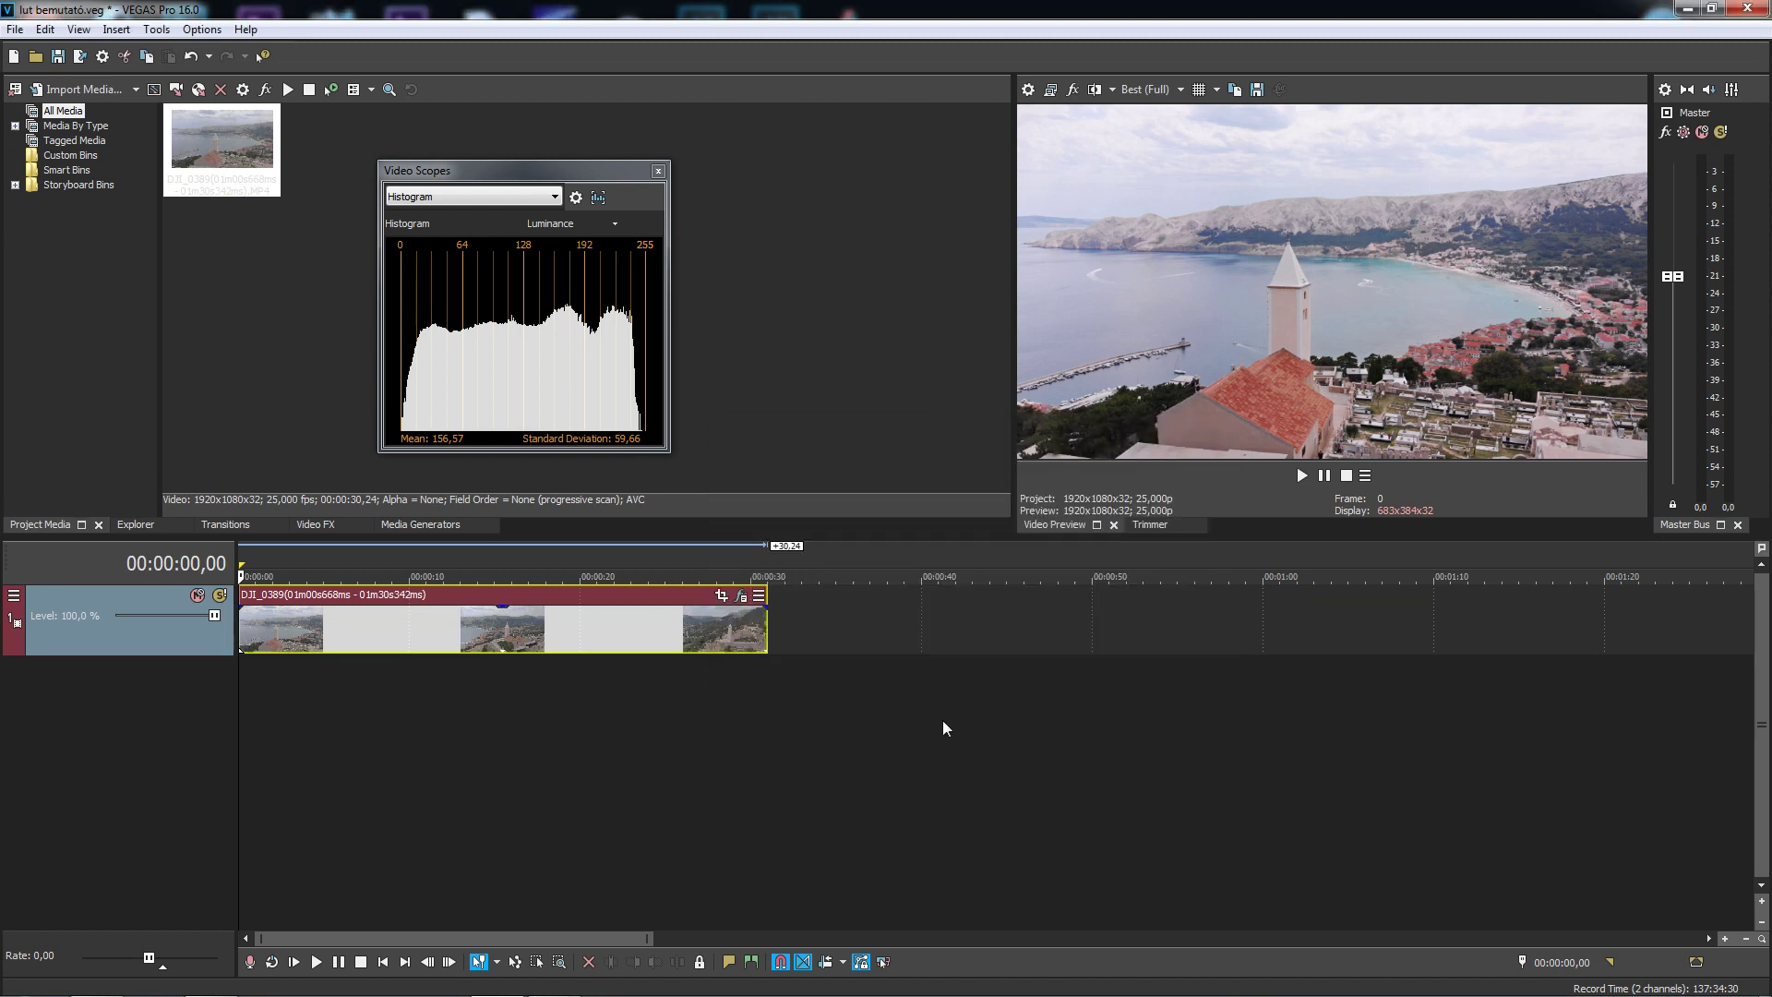
# Play the graded clip from 00:00:17,01 and again from 00:00:07,01 to preview the result
pyautogui.click(497, 752)
pyautogui.click(634, 744)
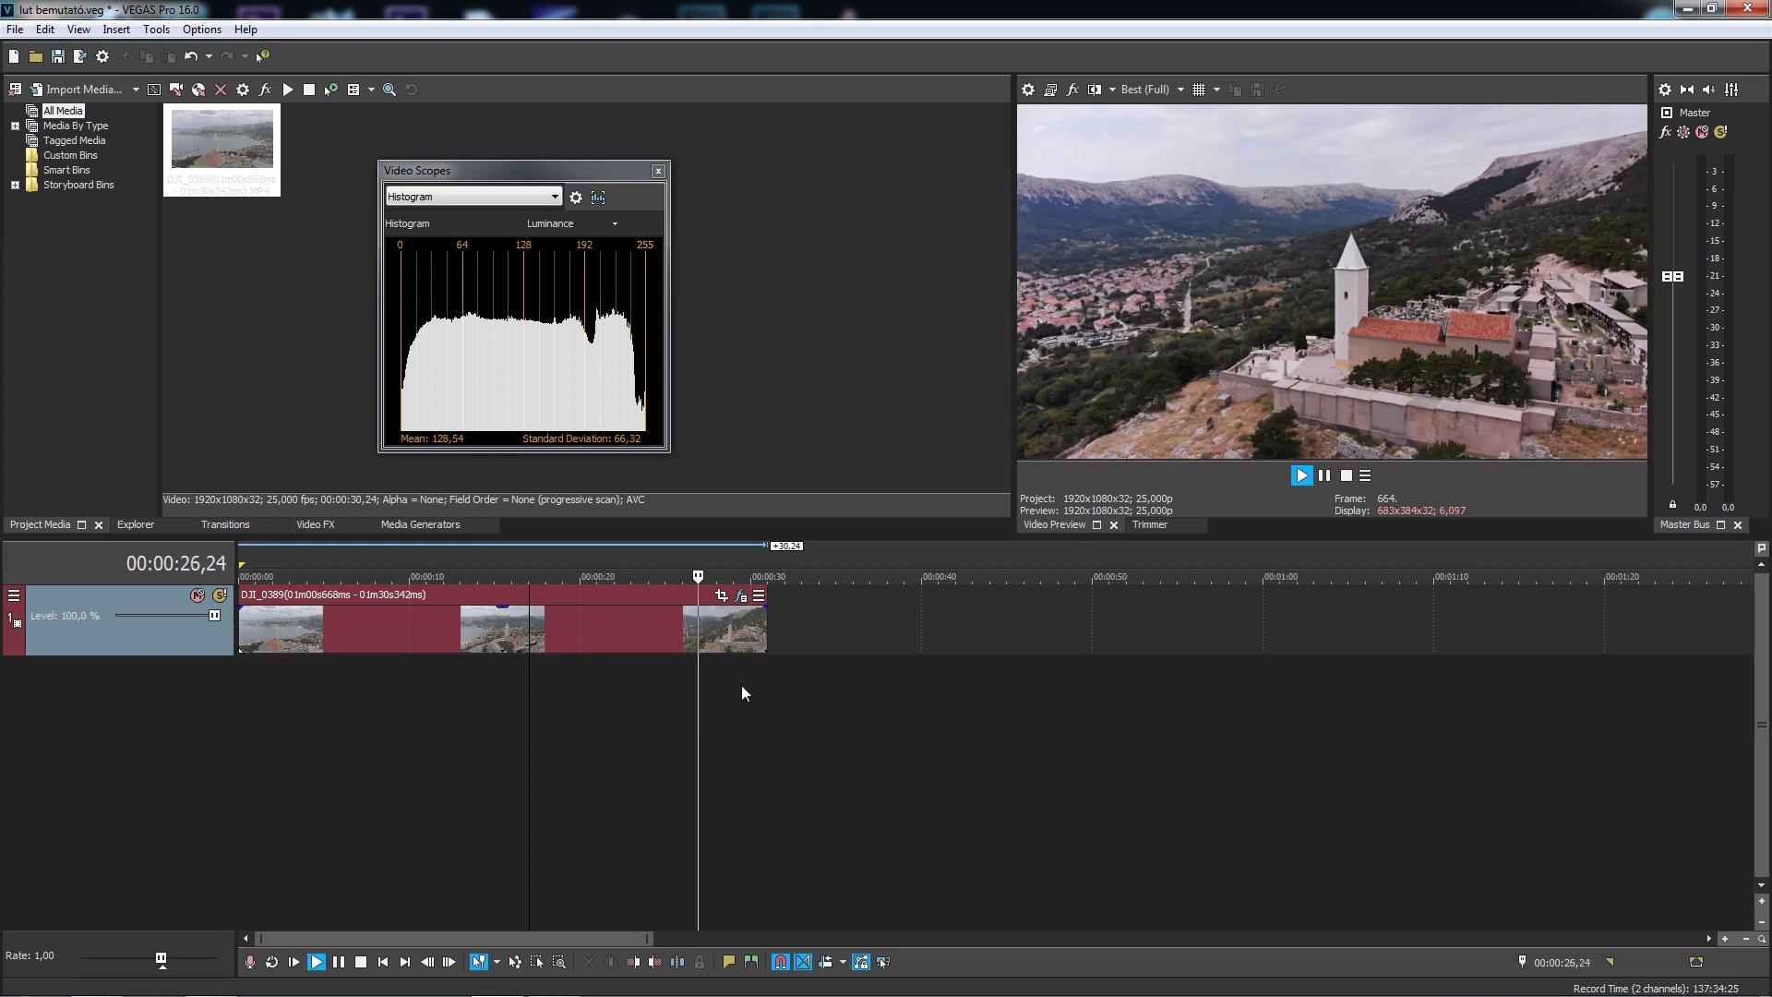
pyautogui.press('space')
pyautogui.press('space')
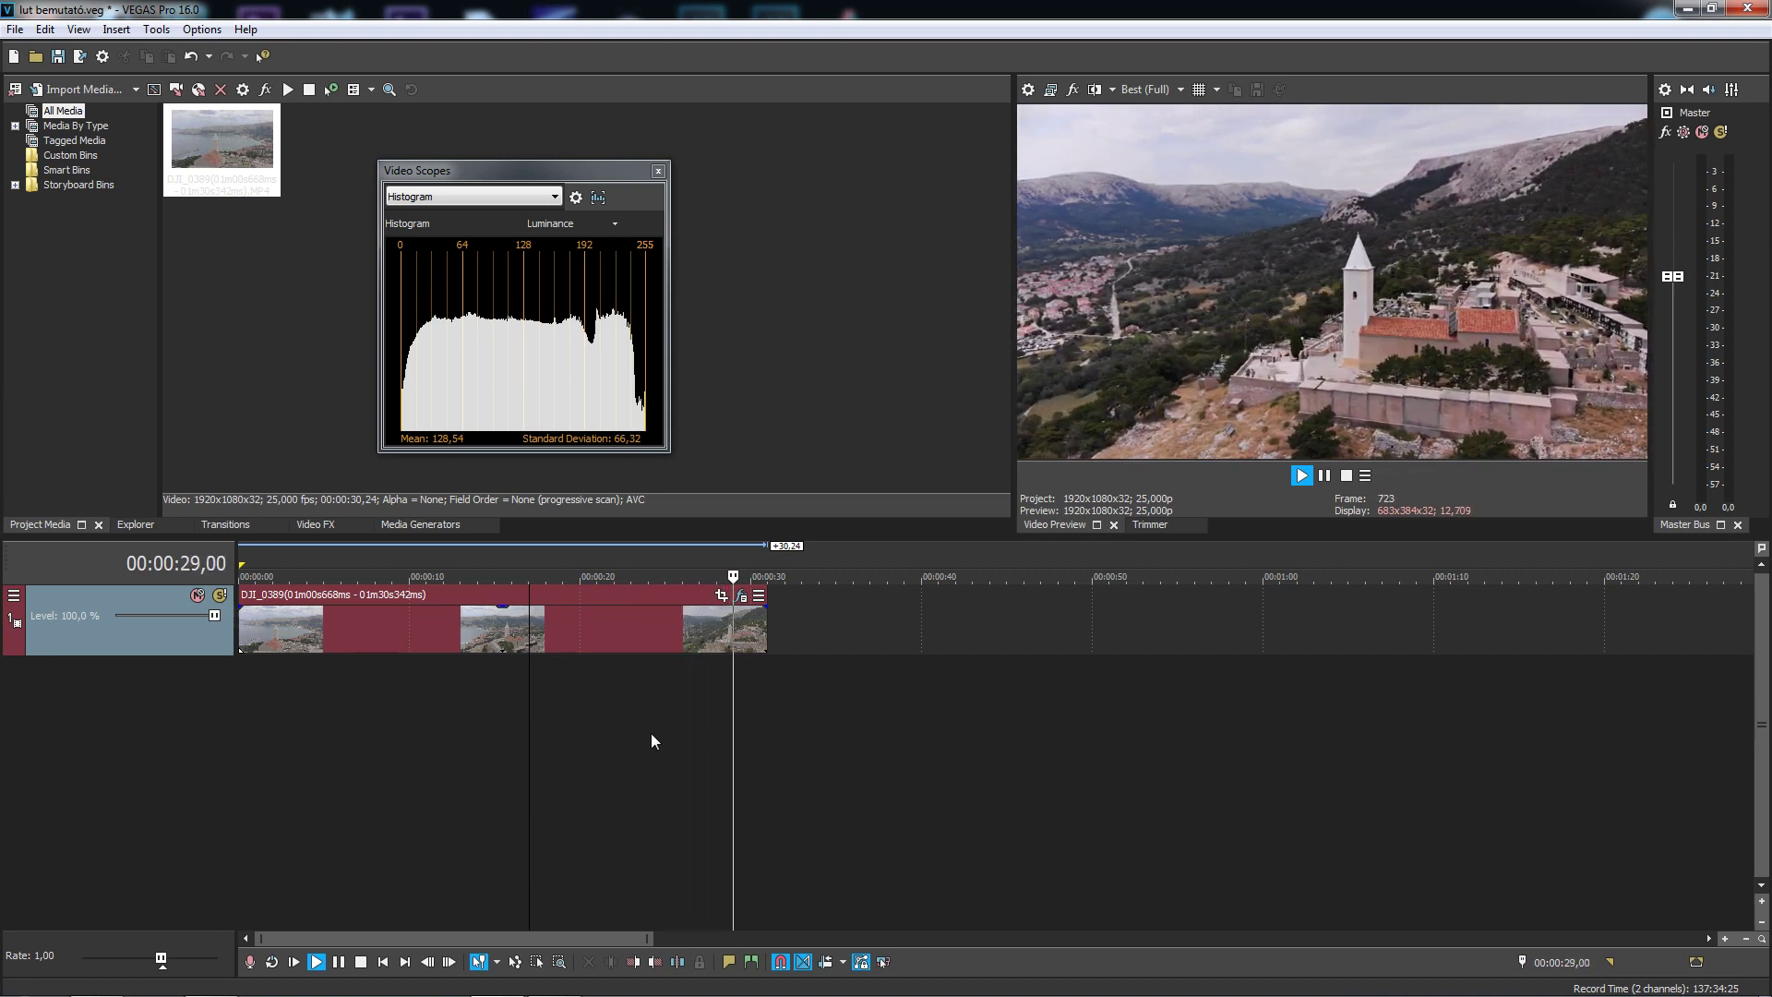
pyautogui.press('space')
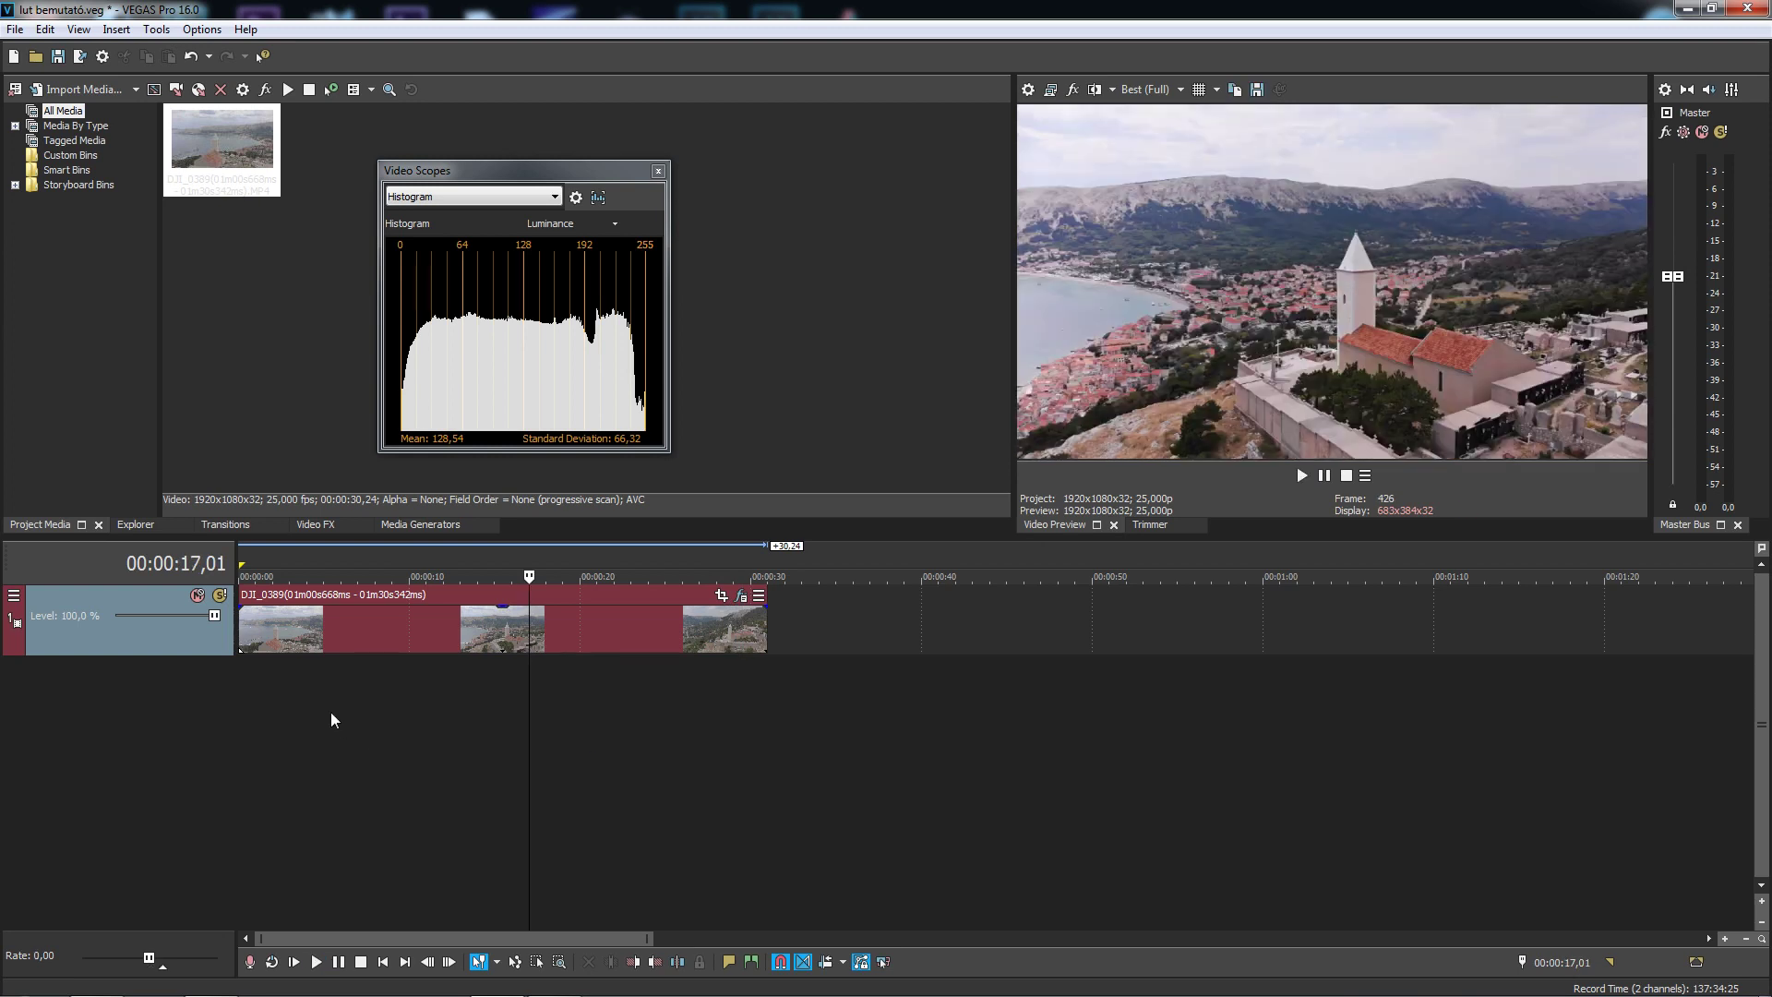
pyautogui.click(359, 705)
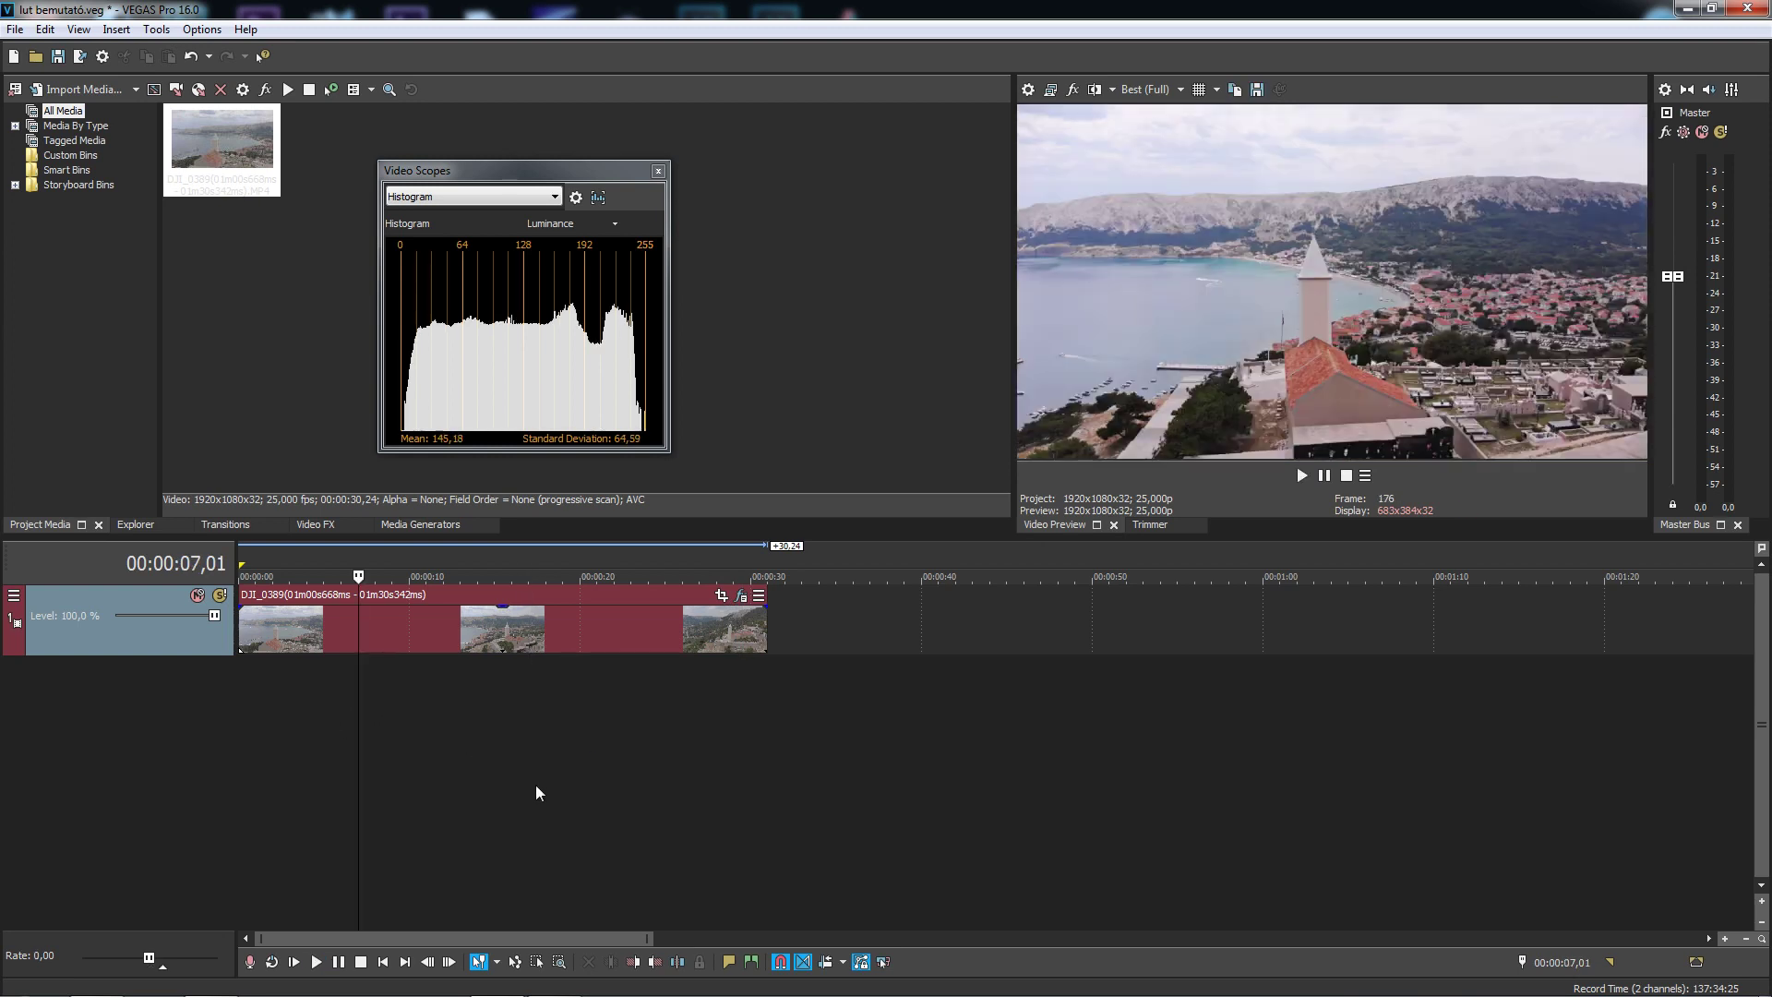
pyautogui.press('space')
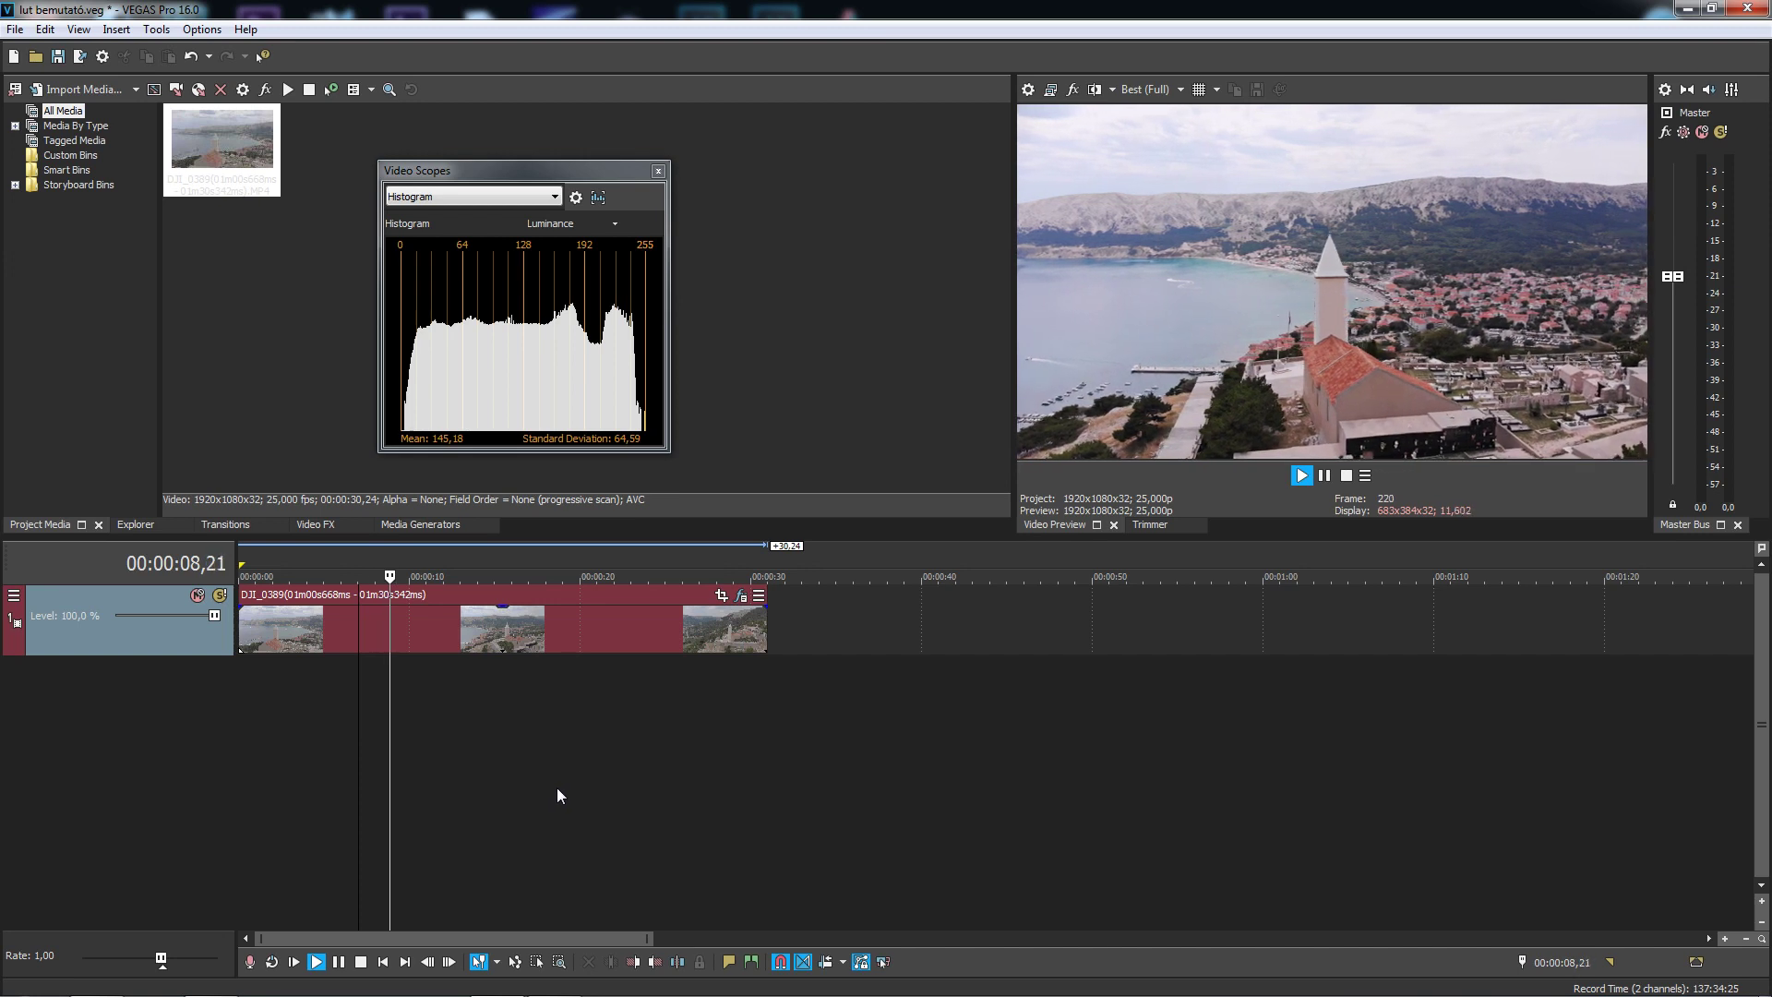